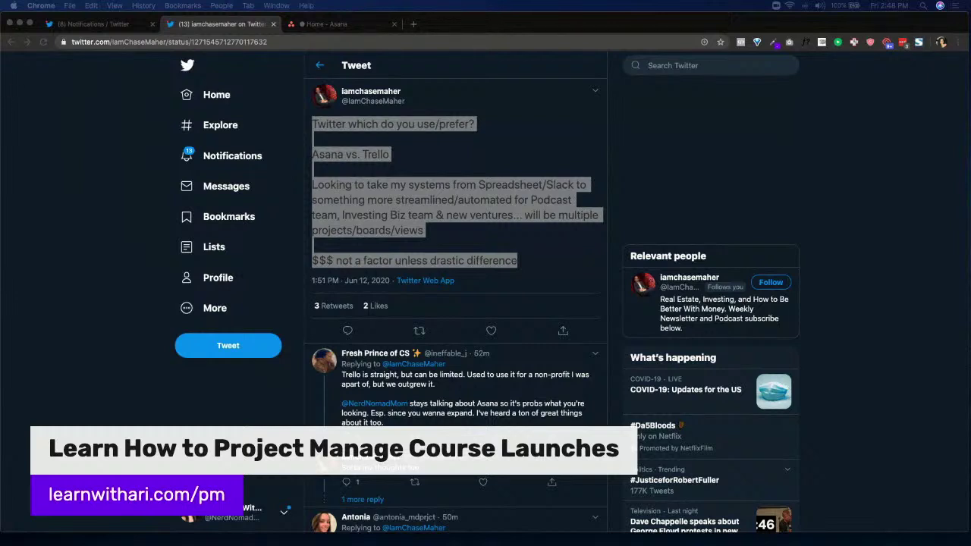
# Clear the text selection on the tweet and scroll down the Twitter page
pyautogui.click(422, 173)
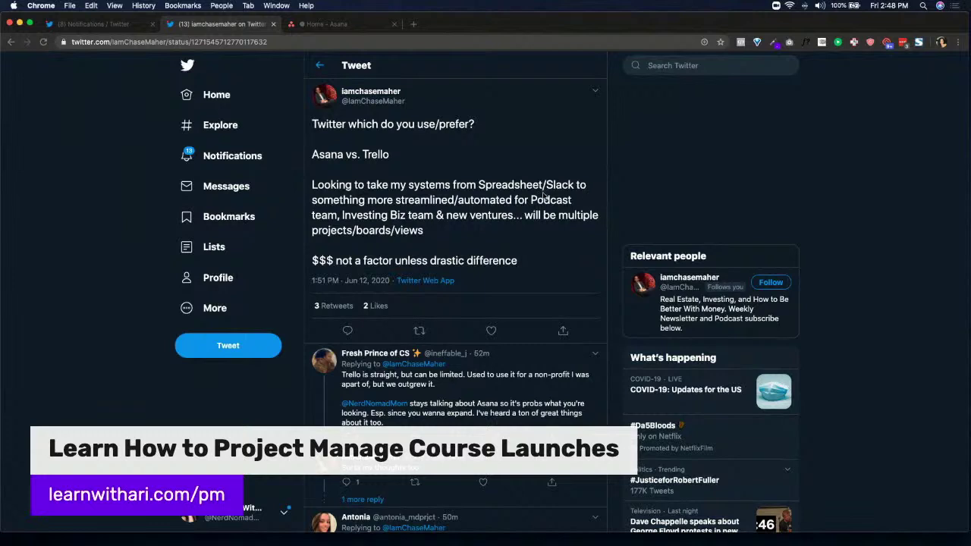
pyautogui.scroll(-2, 459, 202)
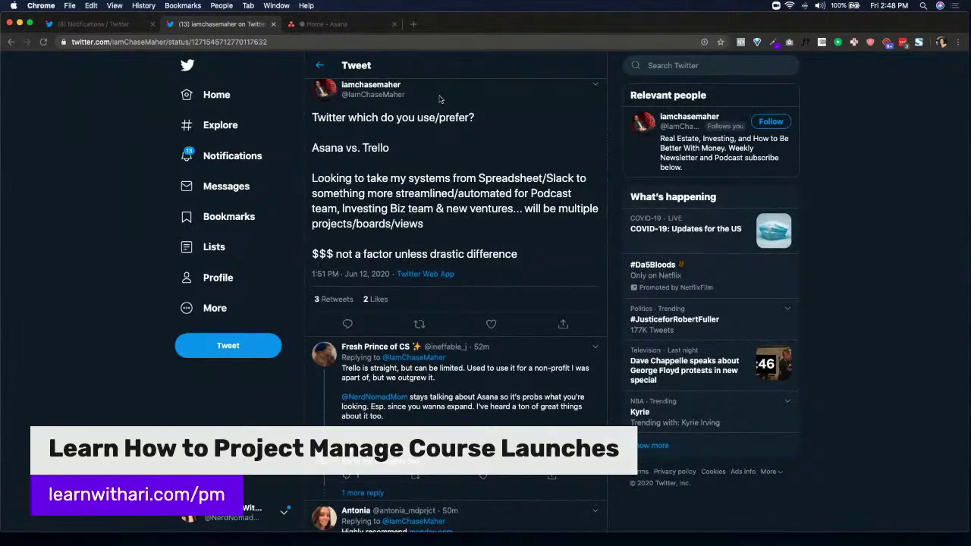
pyautogui.scroll(-1, 439, 100)
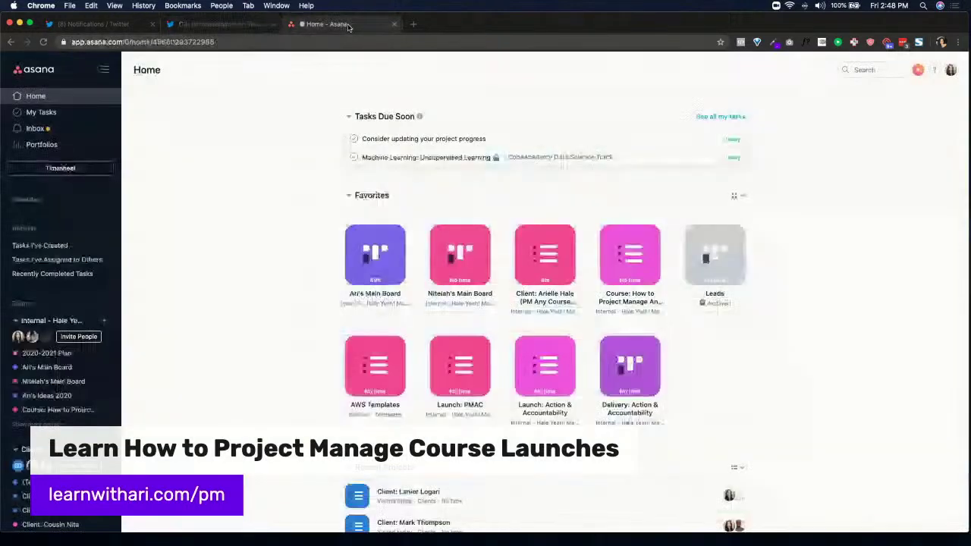
# In Asana, collapse the Clients and AAM teams' project lists in the sidebar
pyautogui.click(348, 25)
pyautogui.scroll(-6, 88, 264)
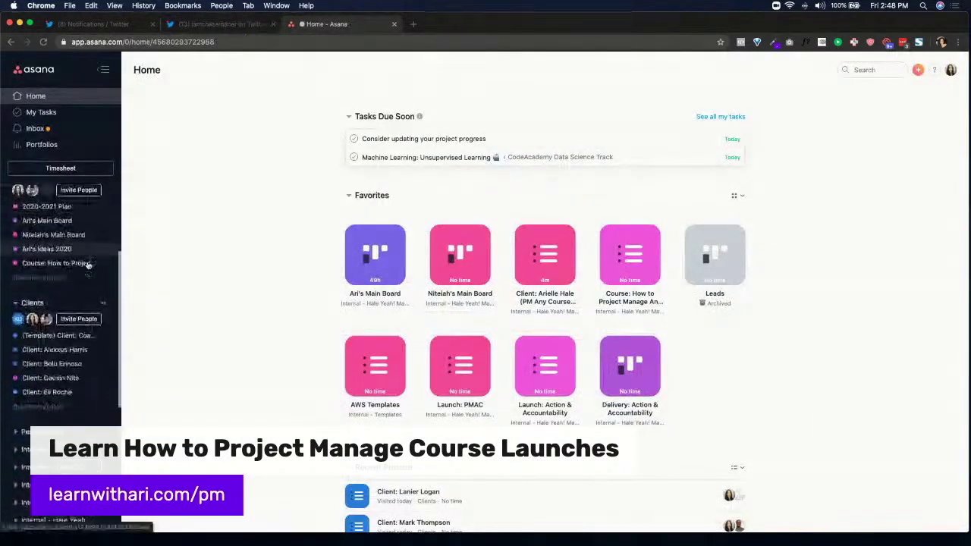
pyautogui.click(17, 209)
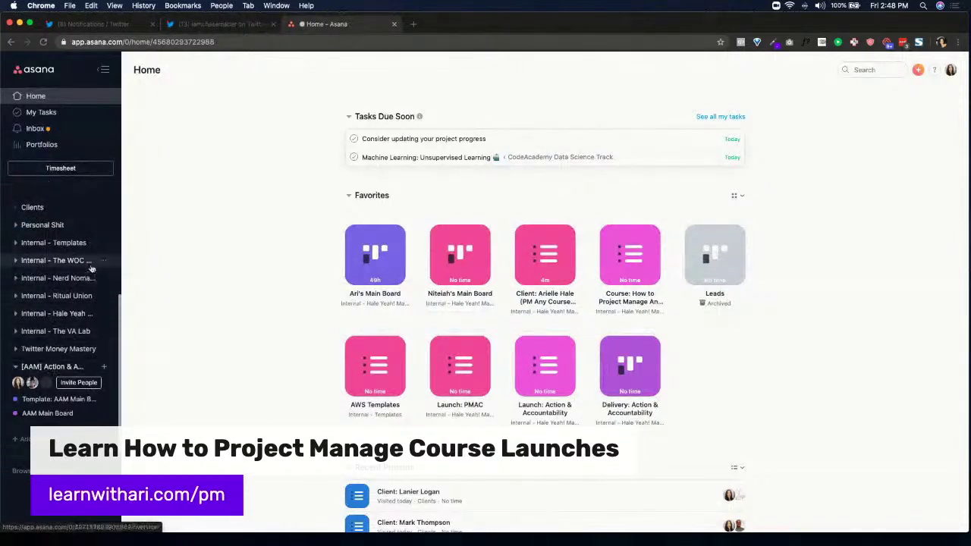
pyautogui.click(11, 367)
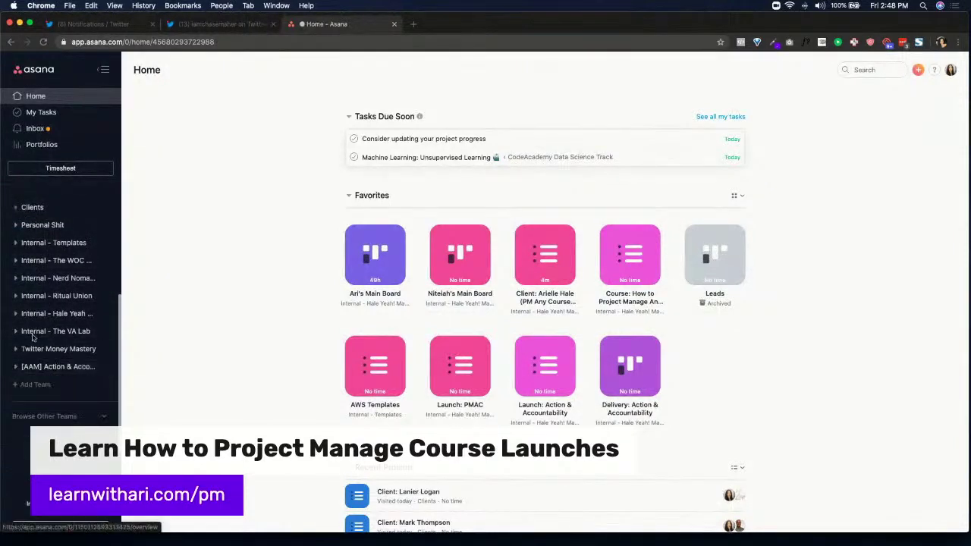
# Create a team named 'Podcast Team' and add the suggested colleague as a member
pyautogui.click(41, 386)
pyautogui.write('Podc')
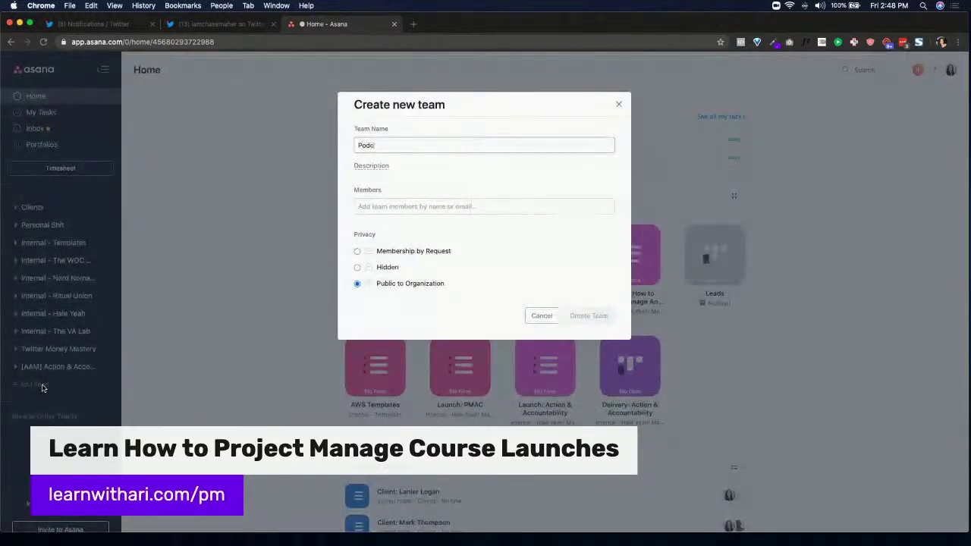
pyautogui.write('ast Team')
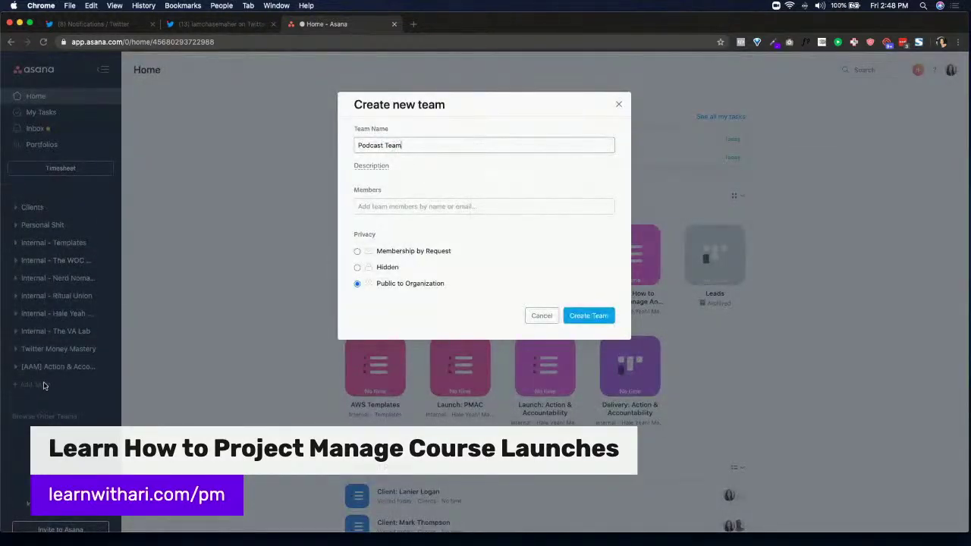
pyautogui.click(398, 206)
pyautogui.write('ni')
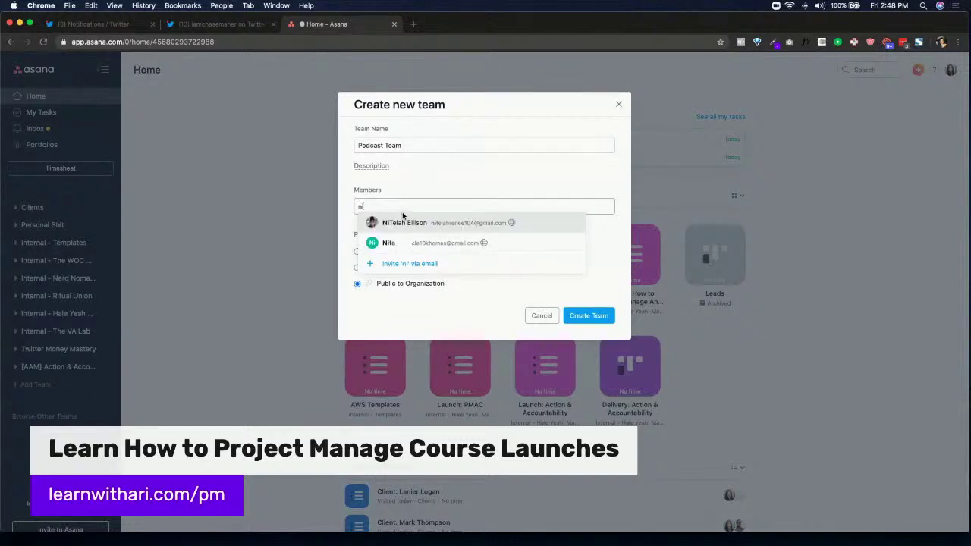
pyautogui.click(403, 221)
pyautogui.click(600, 318)
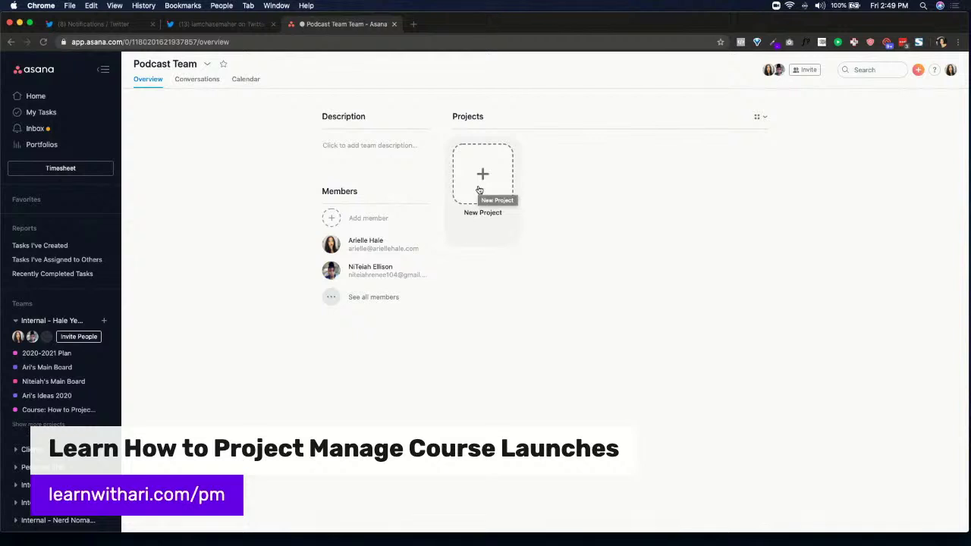
# Create a blank project named 'Podcast Episode Ideas' in Podcast Team
pyautogui.click(480, 190)
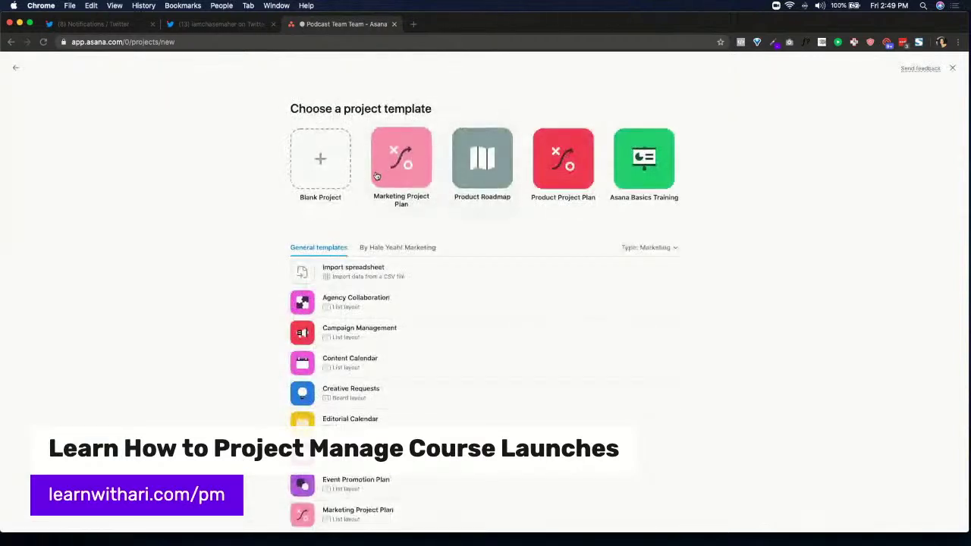
pyautogui.click(311, 158)
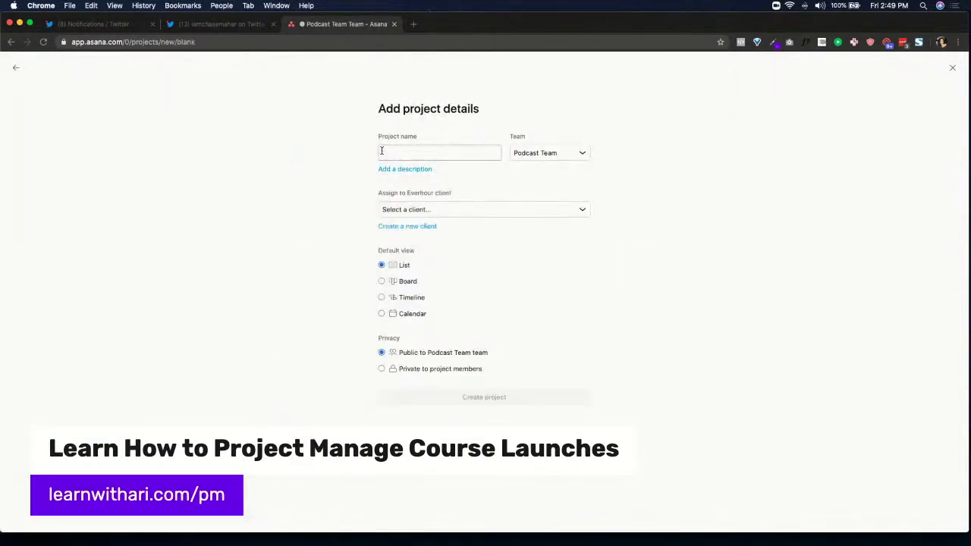
pyautogui.write('Podcast Episode Ideas')
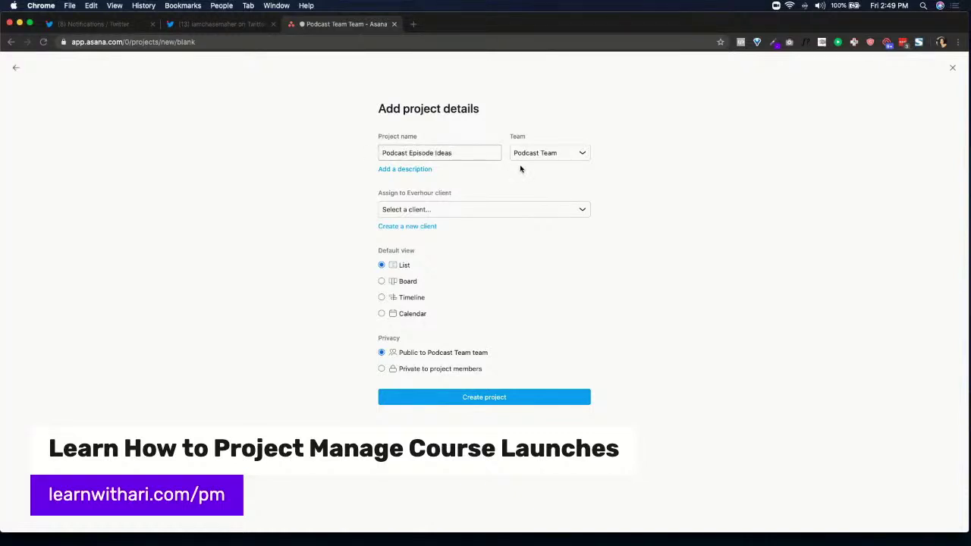
pyautogui.click(428, 395)
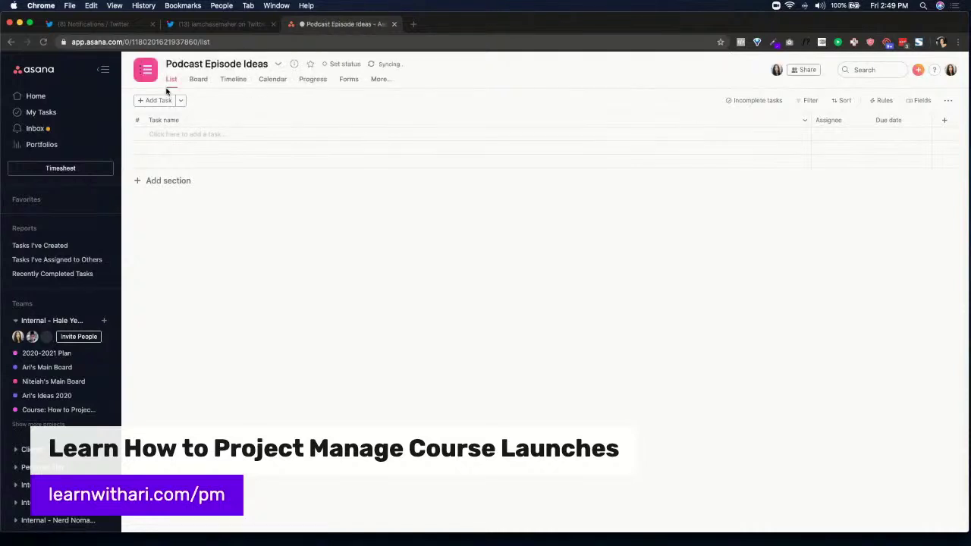
# Switch the project to Board view and rename the default column to 'Ideas'
pyautogui.click(197, 80)
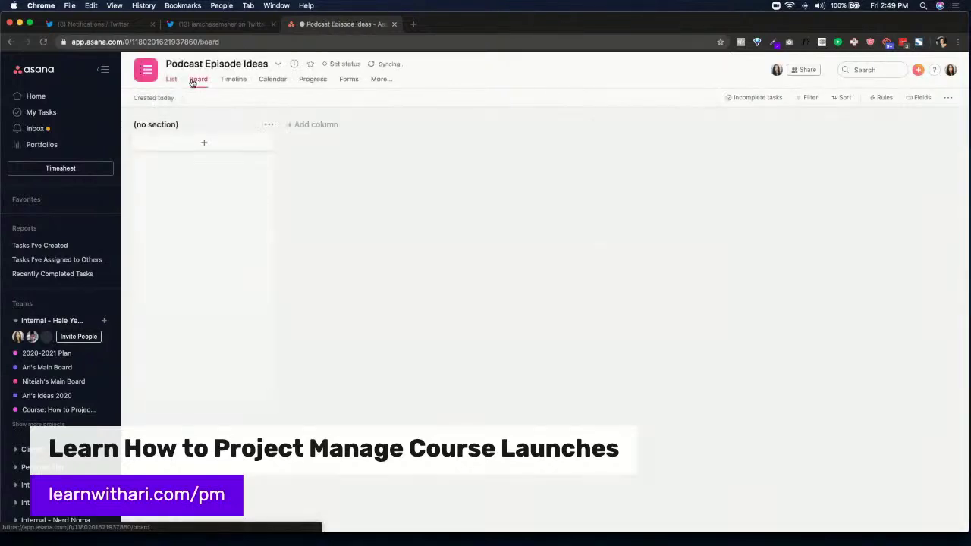
pyautogui.click(166, 125)
pyautogui.press('BackSpace')
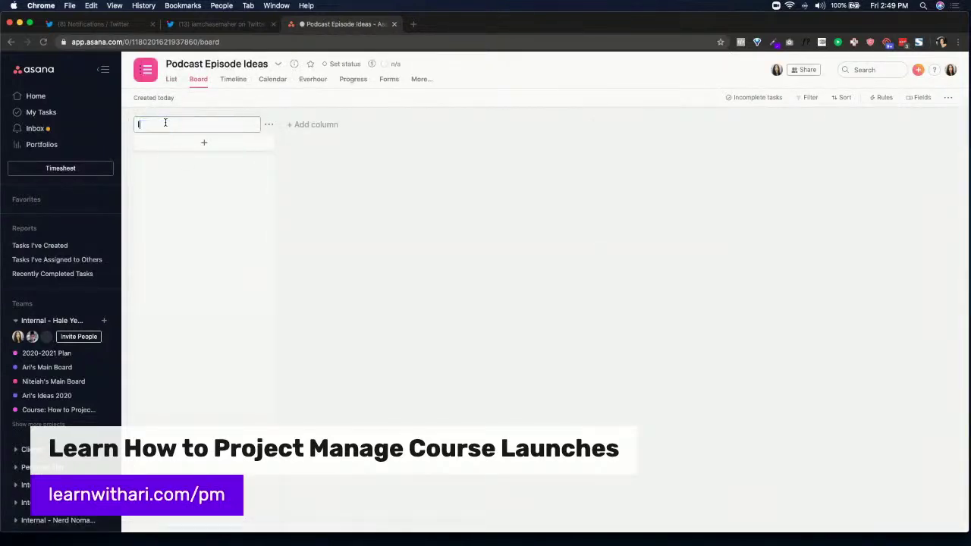
pyautogui.write('Ideas')
pyautogui.press('Return')
# Add 'In Discussion' and 'Send to Production' columns after Ideas
pyautogui.click(312, 125)
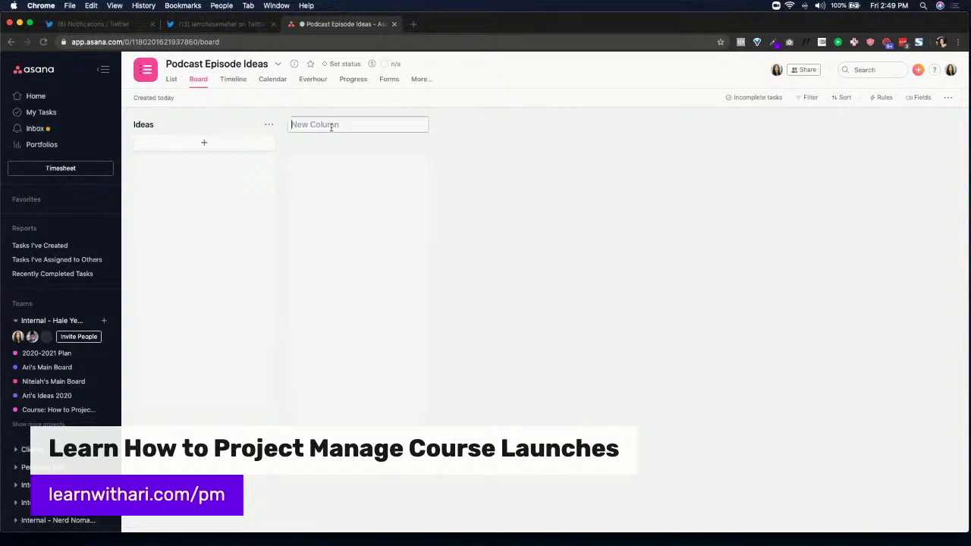
pyautogui.write('In Discussion')
pyautogui.press('Return')
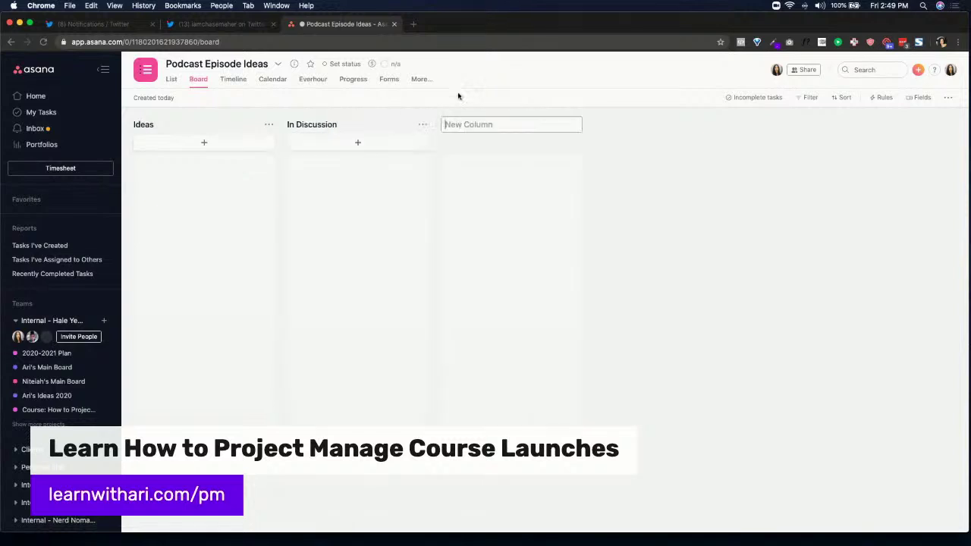
pyautogui.write('Produvin')
pyautogui.press('super+a')
pyautogui.write('Send')
pyautogui.press('Return')
pyautogui.click(507, 123)
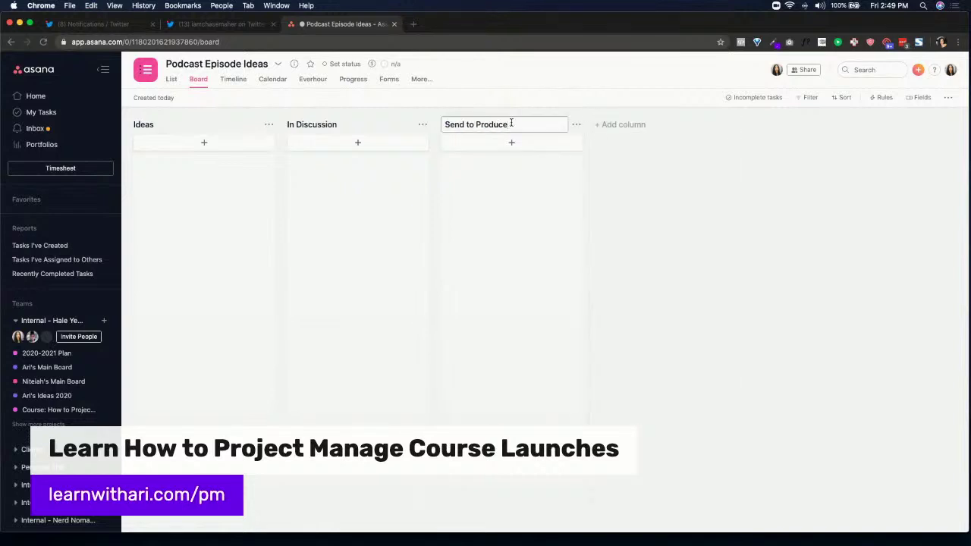
pyautogui.press('Return')
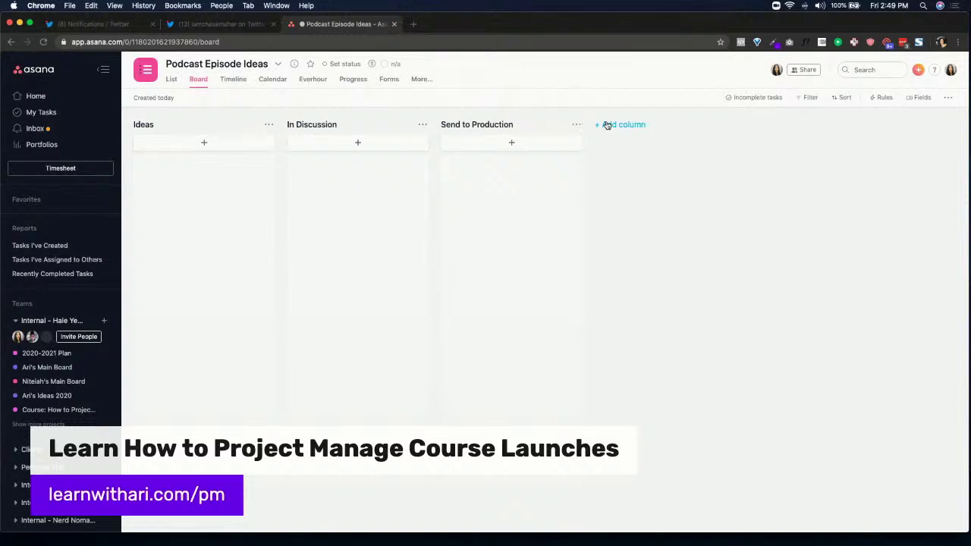
# Add a fourth column 'Killed' and start a new card under Ideas
pyautogui.click(608, 124)
pyautogui.write('Killed')
pyautogui.press('Return')
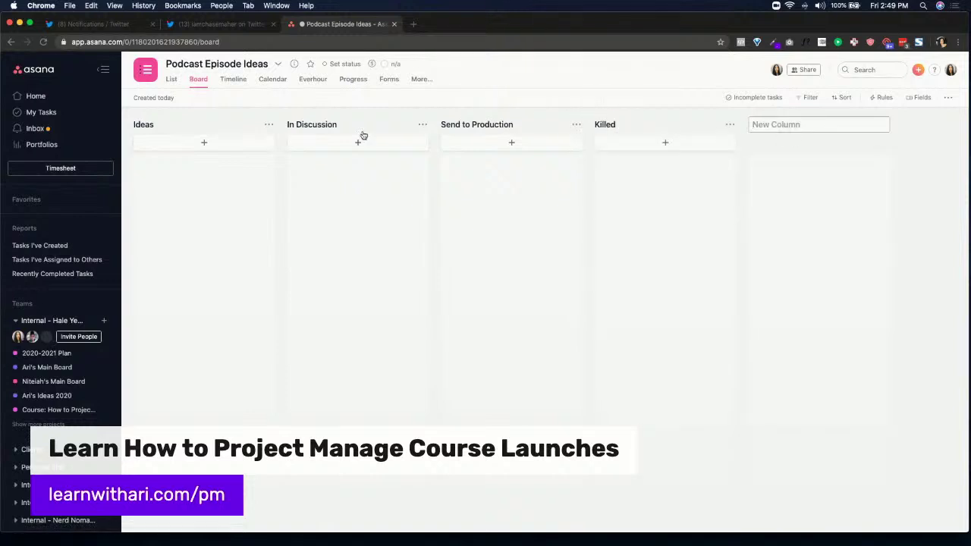
pyautogui.click(201, 145)
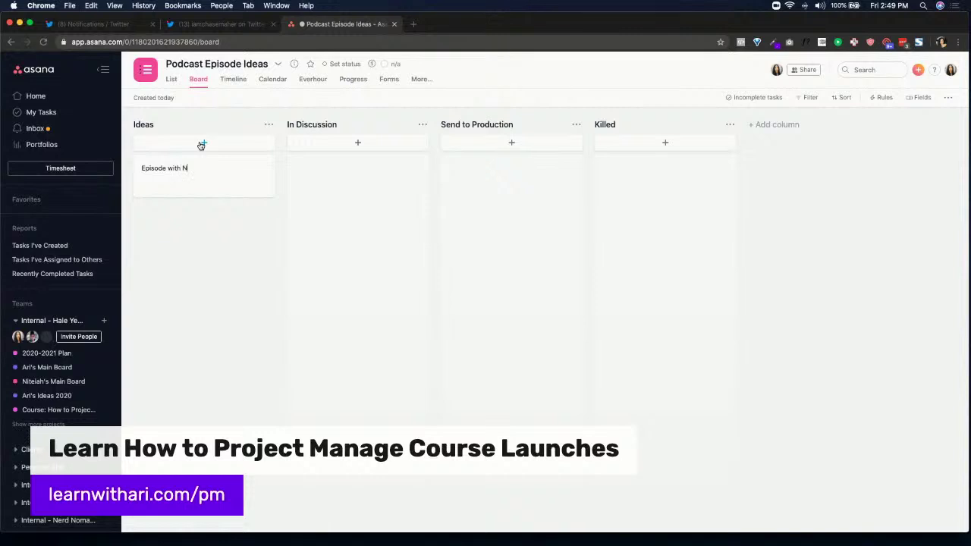
# Add two 'Episode with …' guest task cards under Ideas
pyautogui.write('Episode with Niteah')
pyautogui.press('Return')
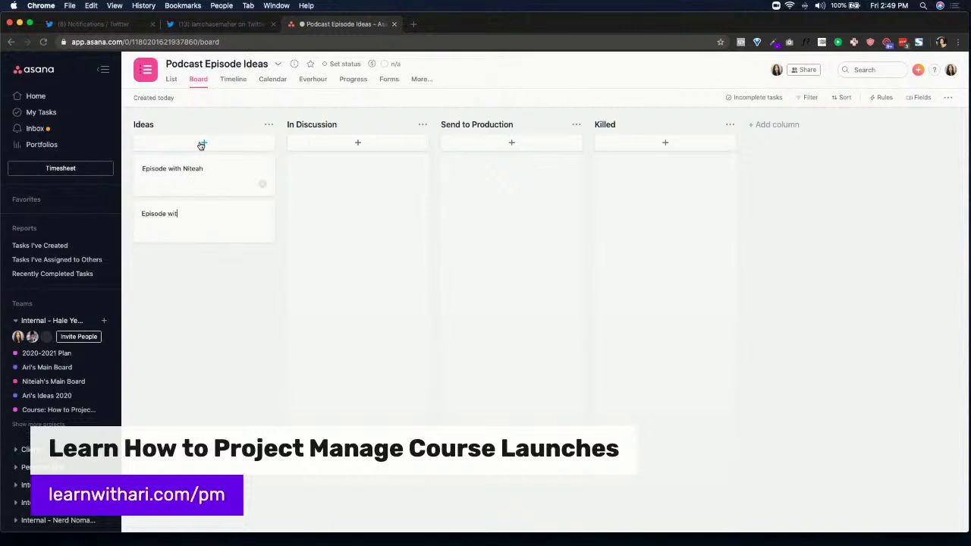
pyautogui.write('Episode with Beesz')
pyautogui.press('Return')
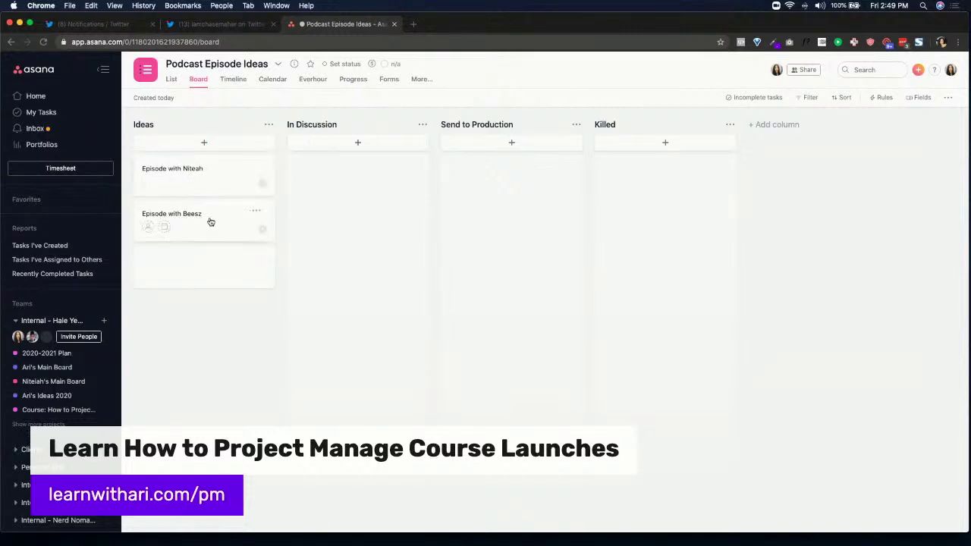
# Fix the spelling of the second card's title, then move the first card to Send to Production
pyautogui.click(211, 217)
pyautogui.click(365, 116)
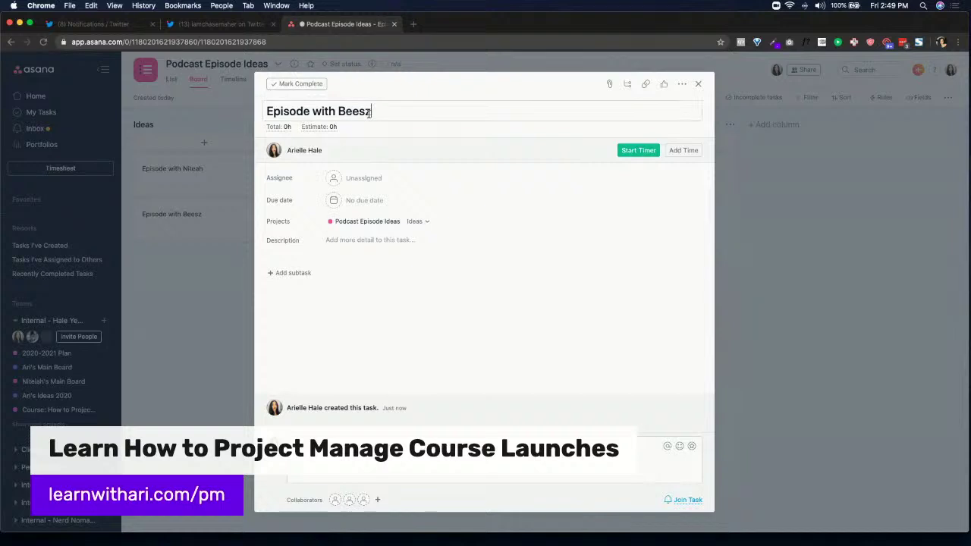
pyautogui.press('BackSpace')
pyautogui.press('BackSpace')
pyautogui.write('z')
pyautogui.click(181, 284)
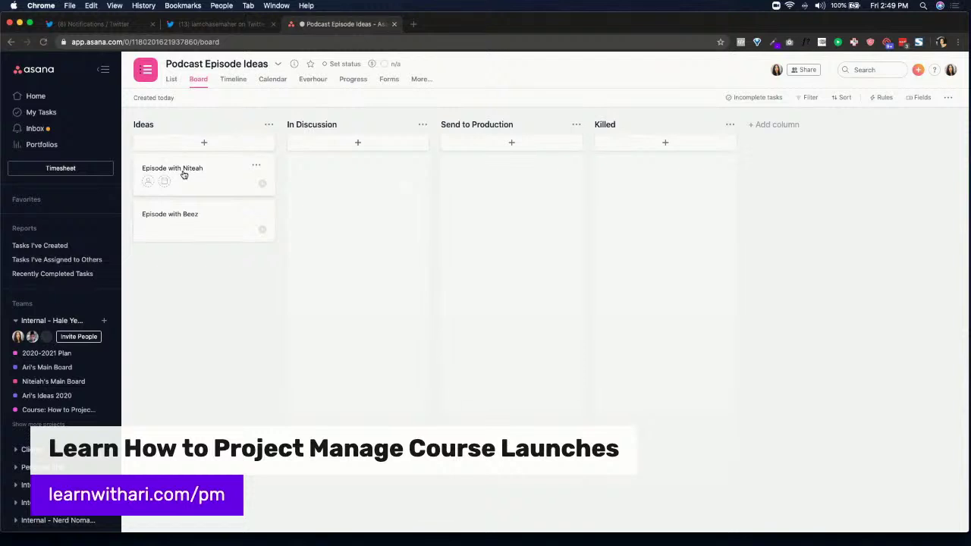
pyautogui.moveTo(183, 174); pyautogui.dragTo(445, 178)
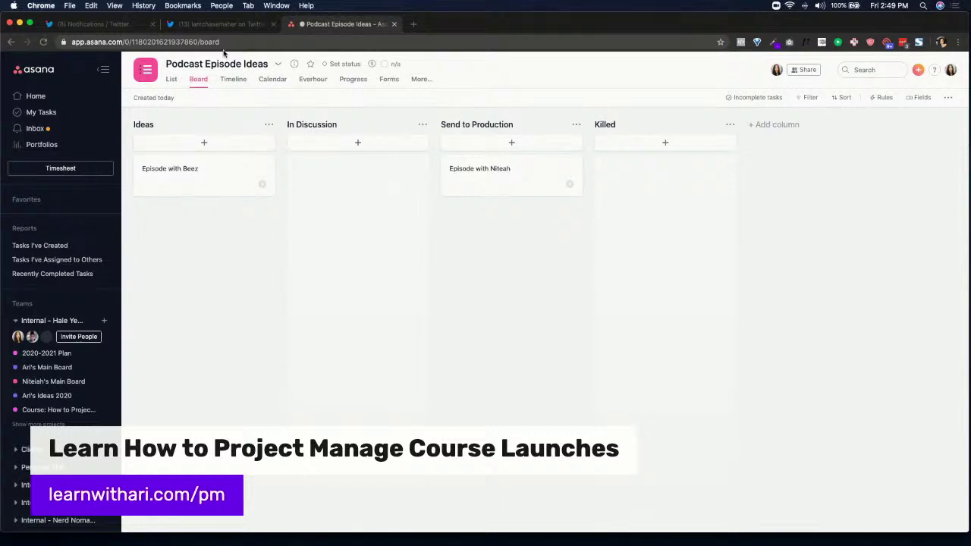
pyautogui.click(221, 23)
# From Twitter notifications, open the profile's tweet and copy its link
pyautogui.click(224, 152)
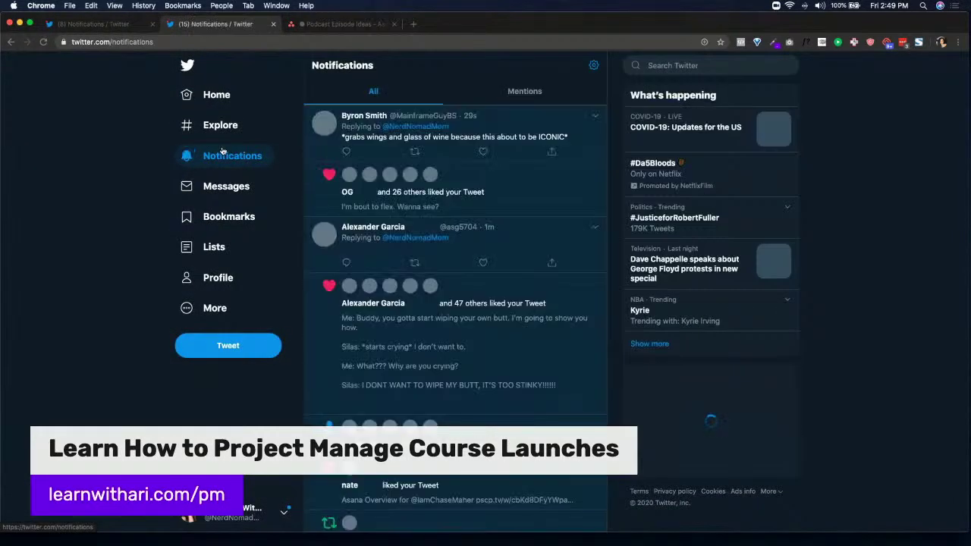
pyautogui.scroll(-5, 403, 227)
pyautogui.scroll(-3, 403, 228)
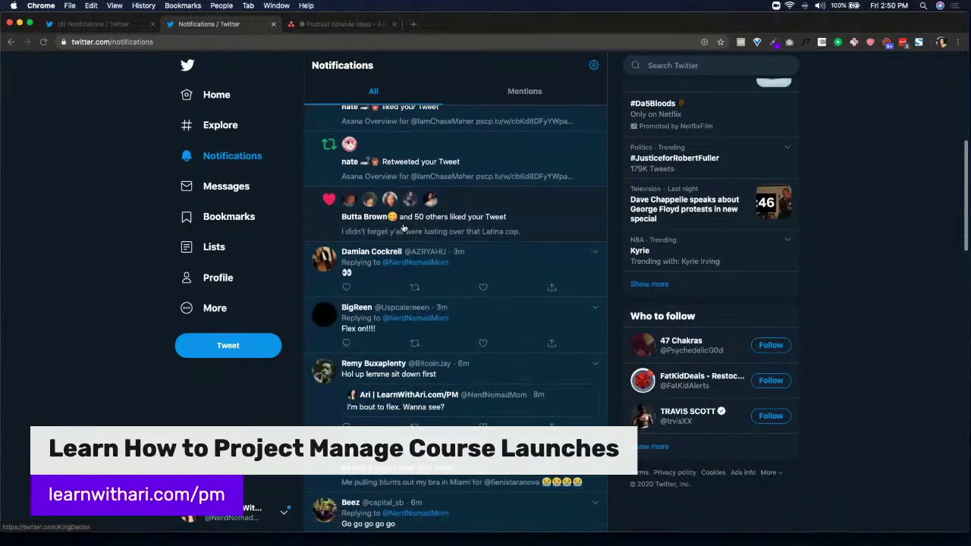
pyautogui.rightClick(219, 278)
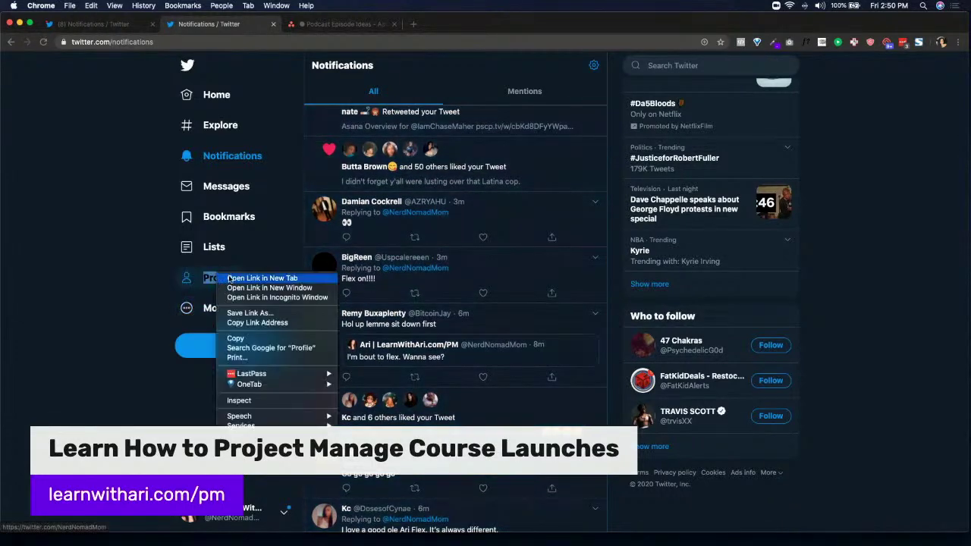
pyautogui.click(250, 283)
pyautogui.click(334, 23)
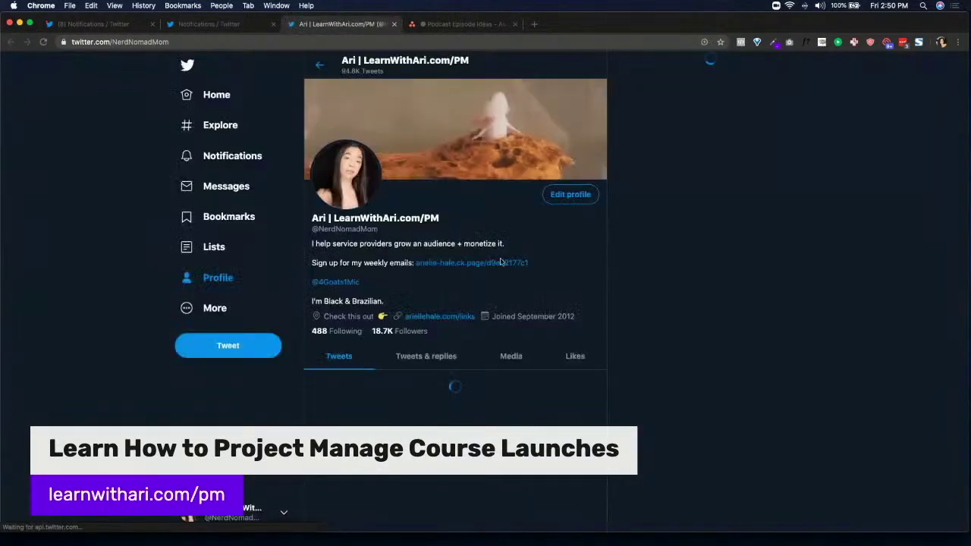
pyautogui.scroll(-10, 455, 266)
pyautogui.click(493, 188)
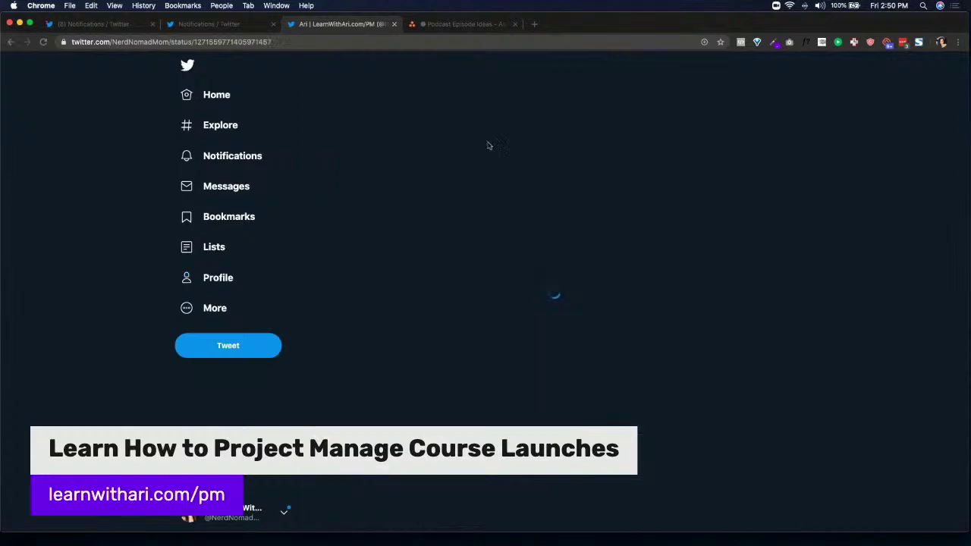
pyautogui.press('super+l')
pyautogui.press('super+c')
# Reply to 'I'm bout to flex. Wanna see?' with the copied tweet link
pyautogui.click(203, 25)
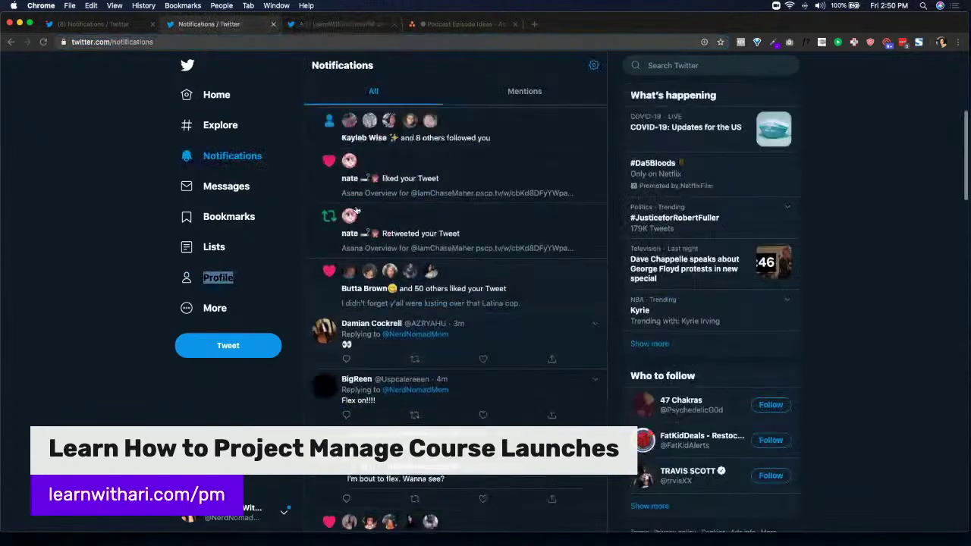
pyautogui.scroll(-5, 520, 182)
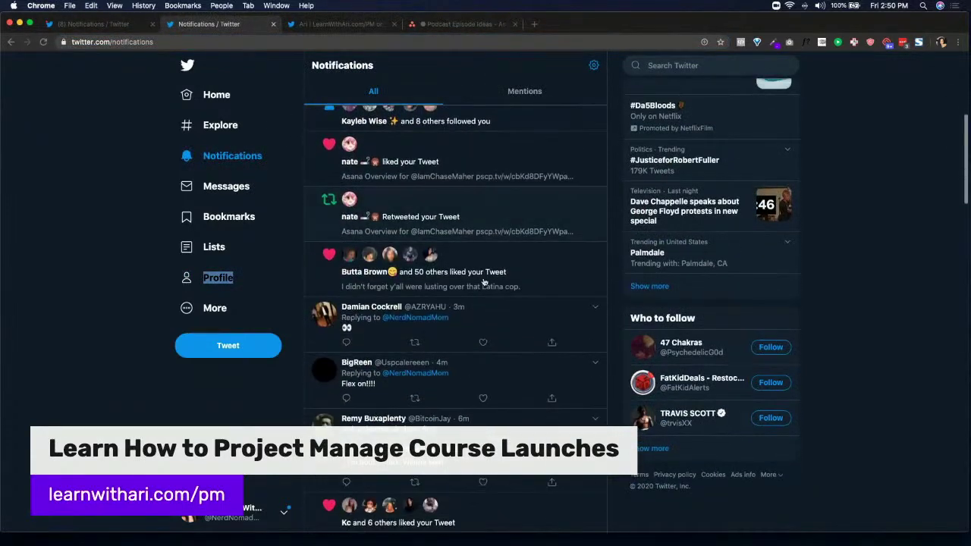
pyautogui.click(499, 323)
pyautogui.click(521, 114)
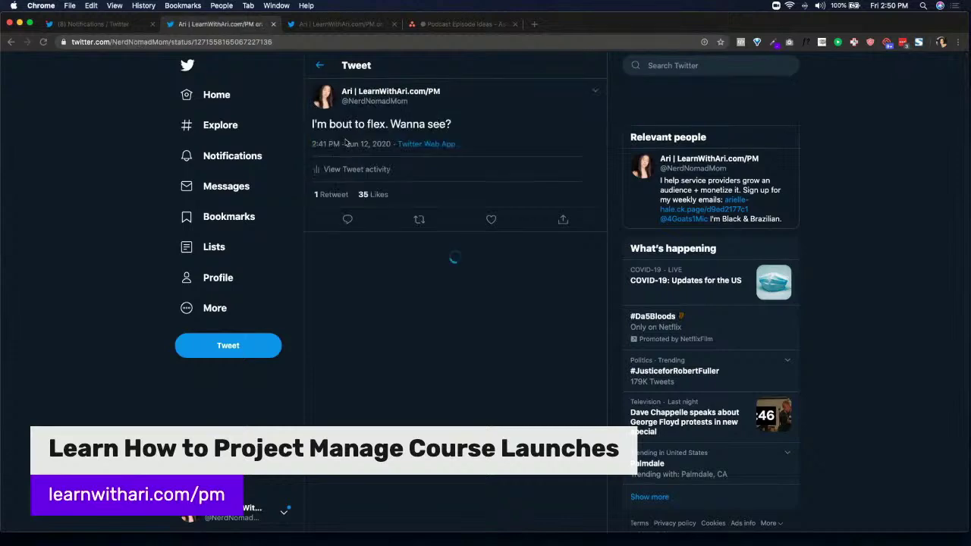
pyautogui.click(346, 222)
pyautogui.press('cmd+v')
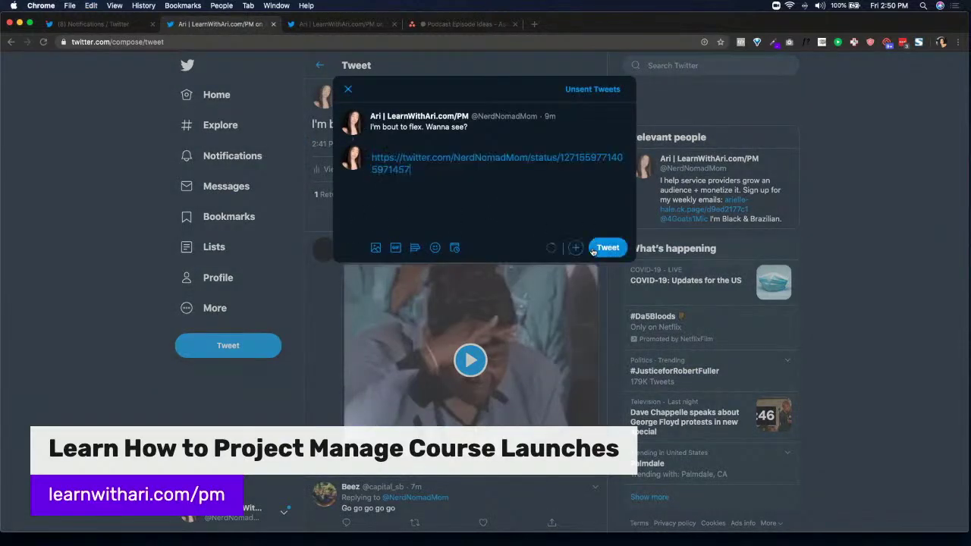
pyautogui.click(607, 247)
pyautogui.click(459, 23)
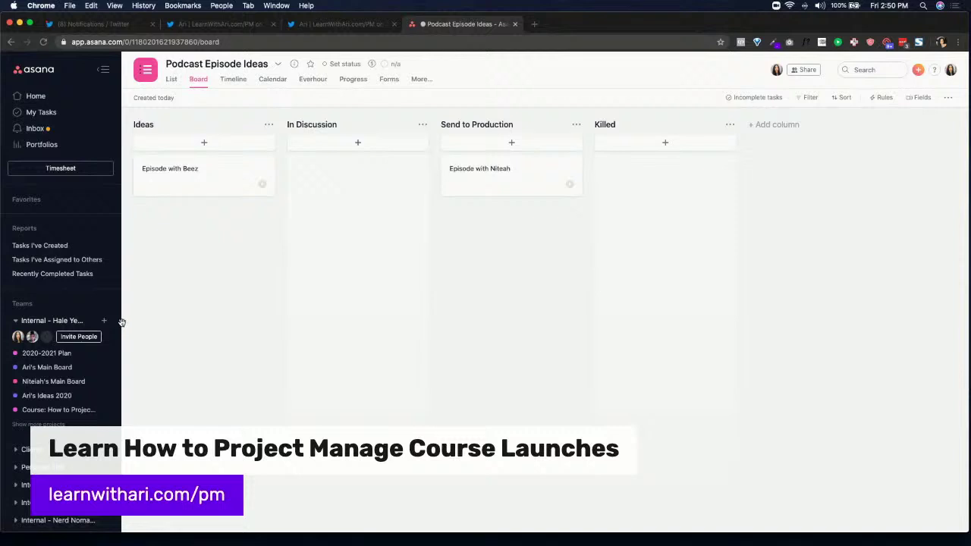
# Open Podcast Team's project template gallery and change the Type filter to All
pyautogui.scroll(-10, 91, 356)
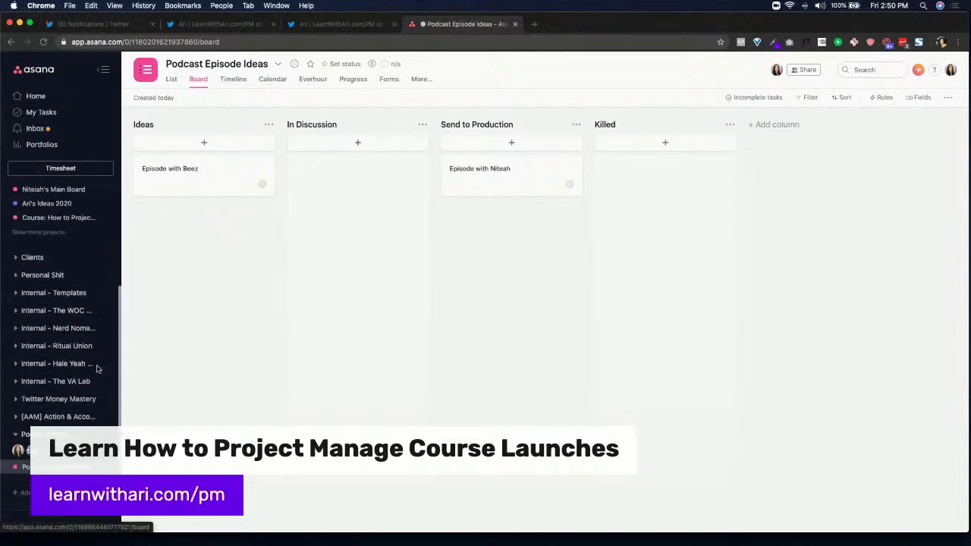
pyautogui.click(104, 312)
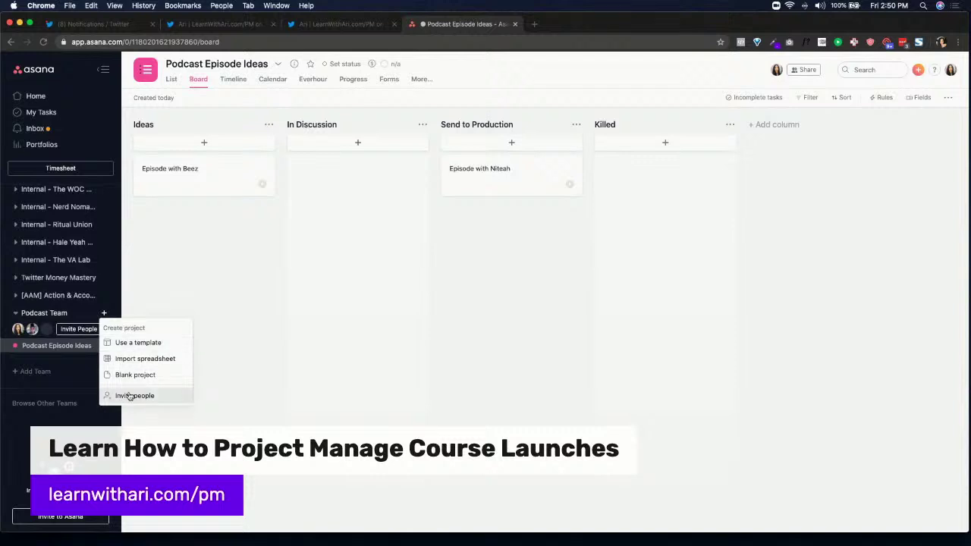
pyautogui.click(135, 343)
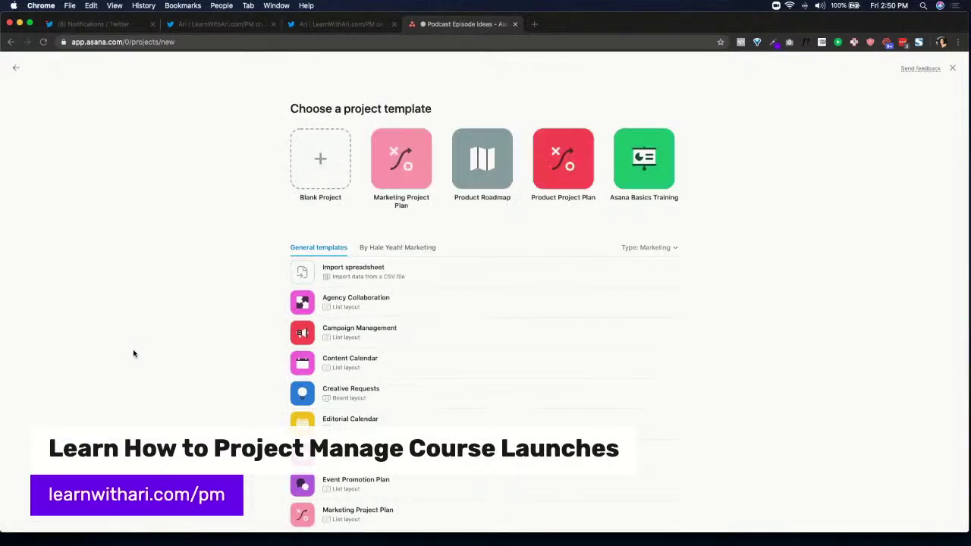
pyautogui.click(650, 248)
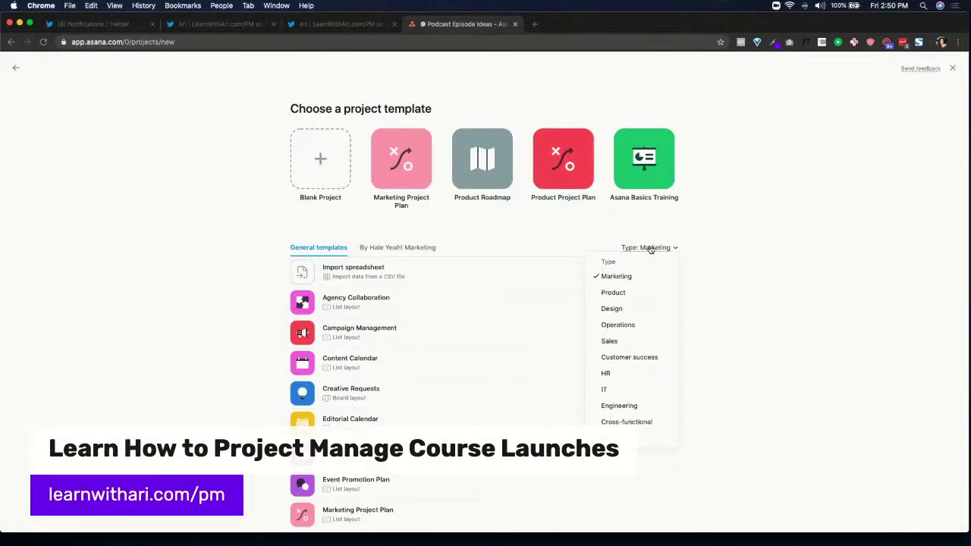
pyautogui.click(752, 267)
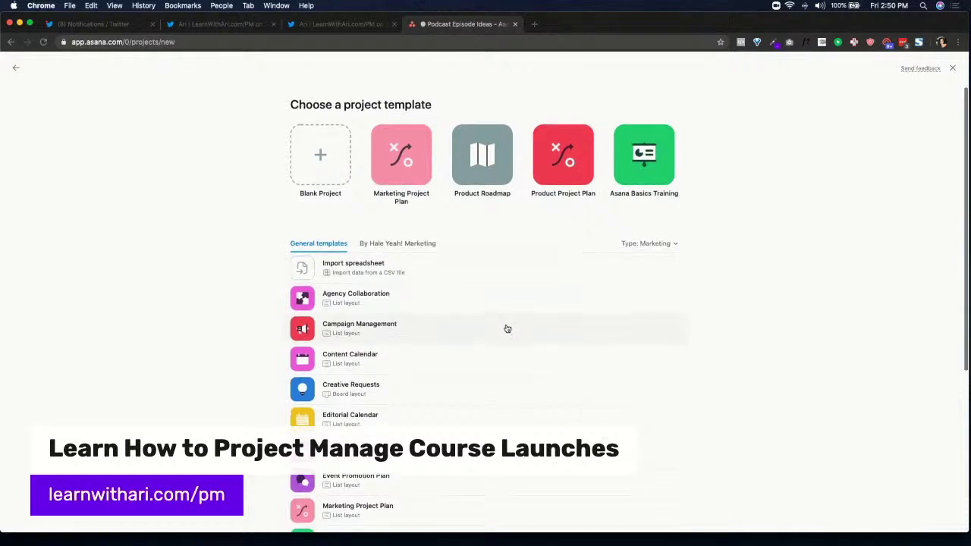
pyautogui.scroll(-5, 506, 329)
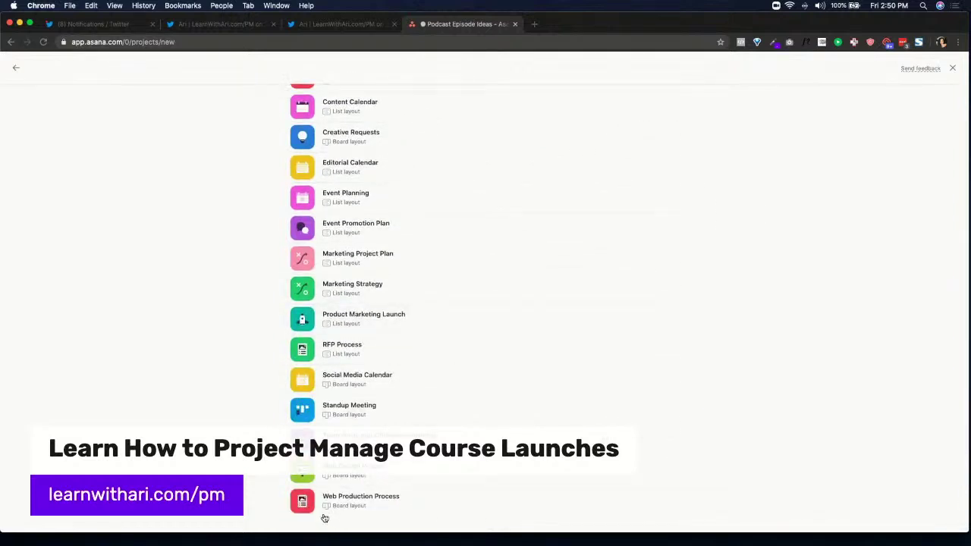
pyautogui.scroll(2, 334, 489)
pyautogui.scroll(3, 335, 490)
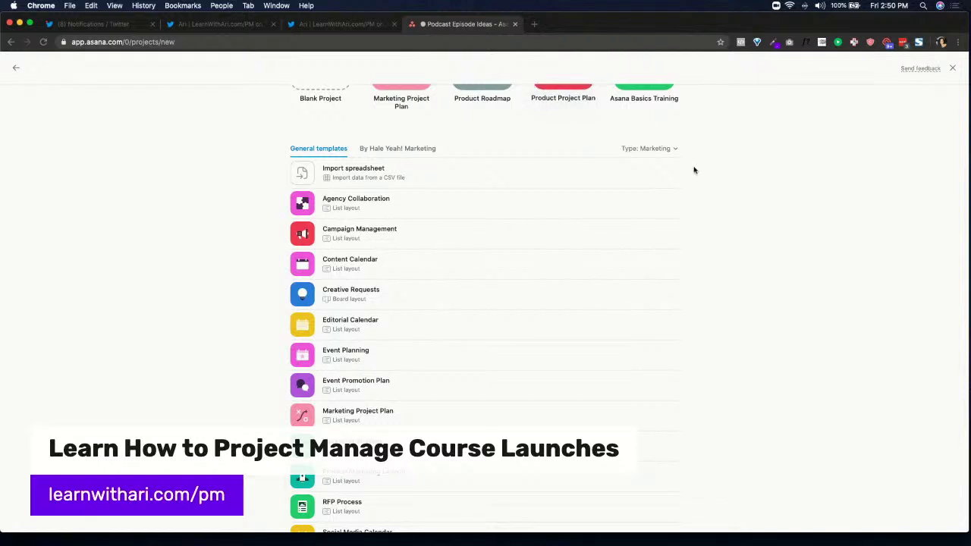
pyautogui.click(648, 149)
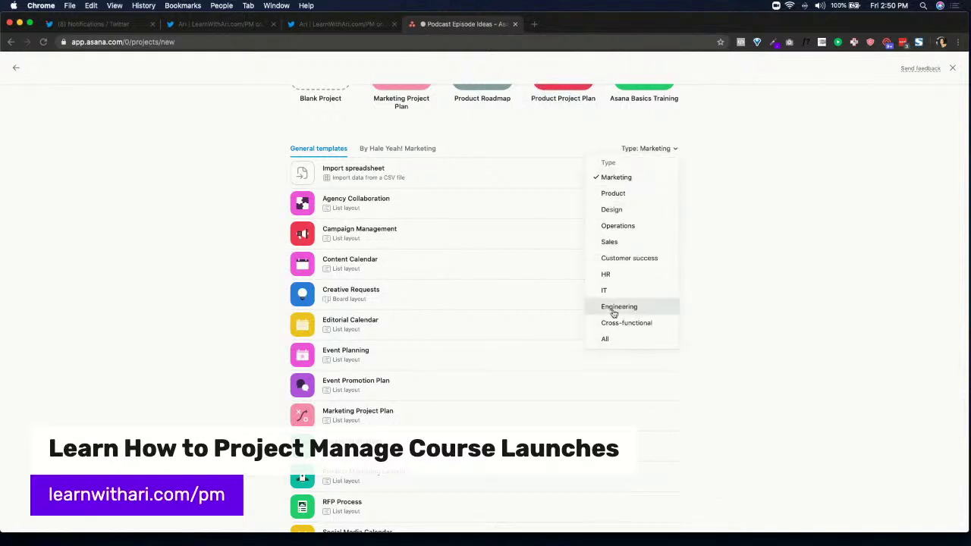
pyautogui.click(607, 339)
# Search the template page for 'pod' matches, then choose a blank project instead
pyautogui.scroll(-6, 407, 254)
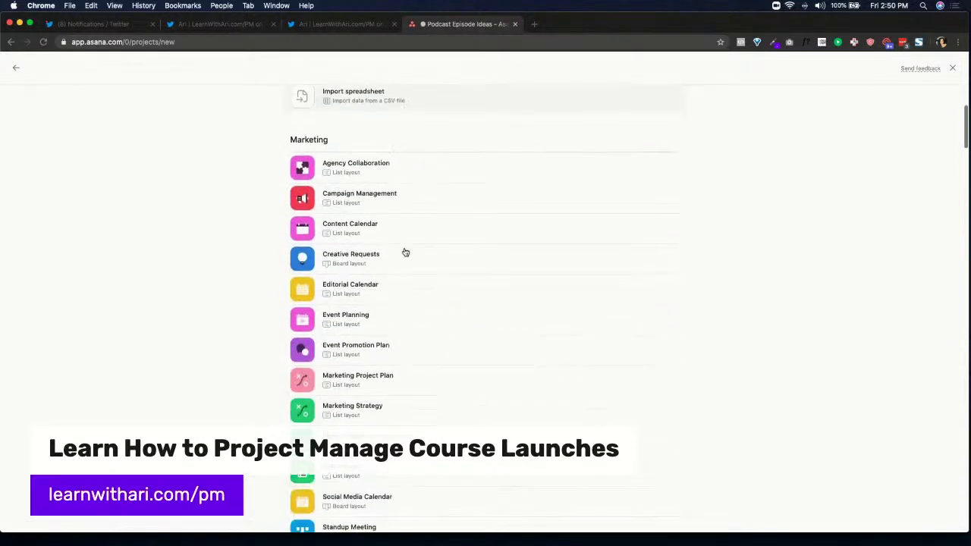
pyautogui.press('super+f')
pyautogui.write('podcast')
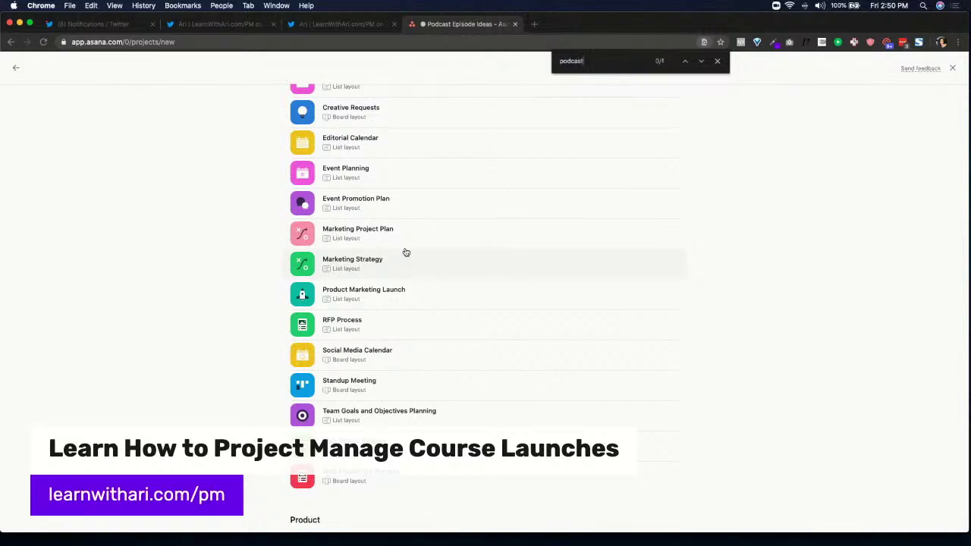
pyautogui.click(702, 65)
pyautogui.click(701, 65)
pyautogui.scroll(-15, 596, 179)
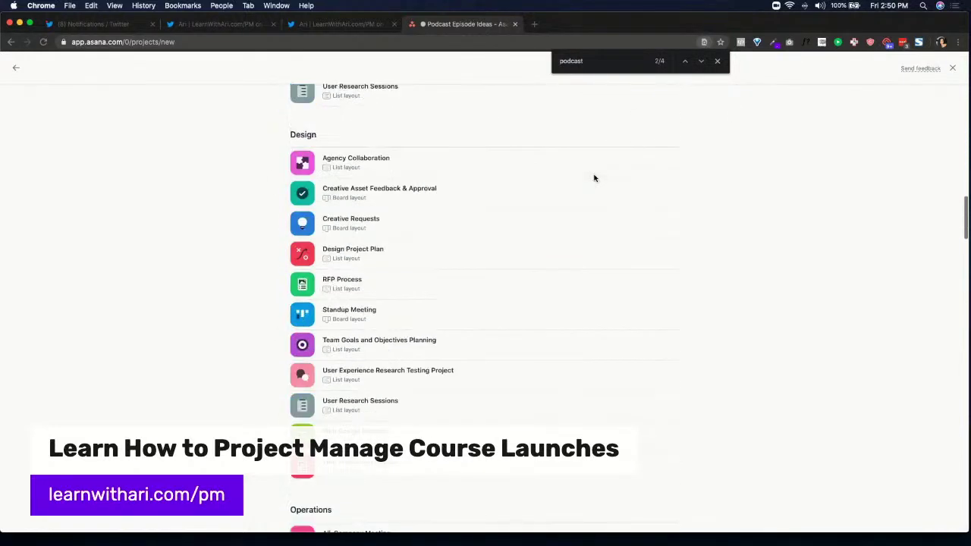
pyautogui.scroll(15, 595, 179)
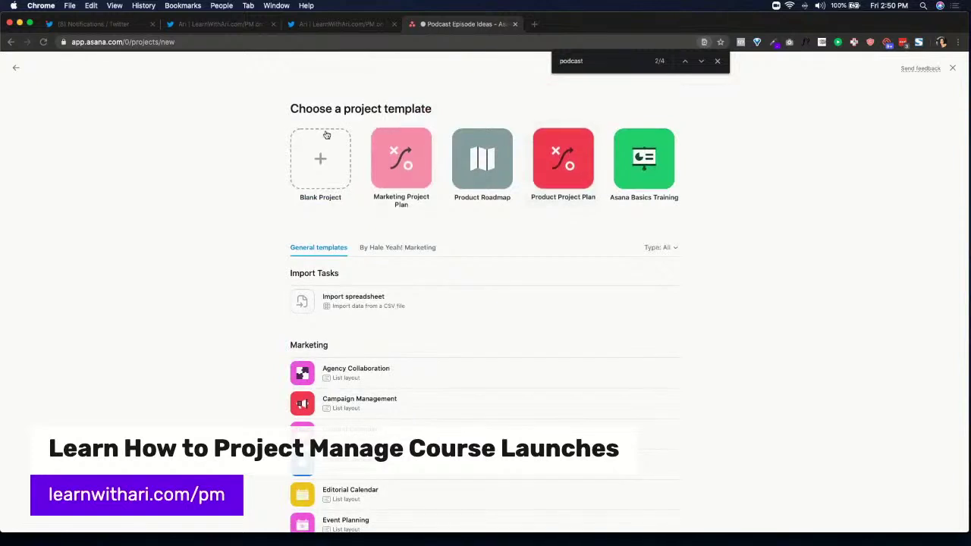
pyautogui.click(319, 152)
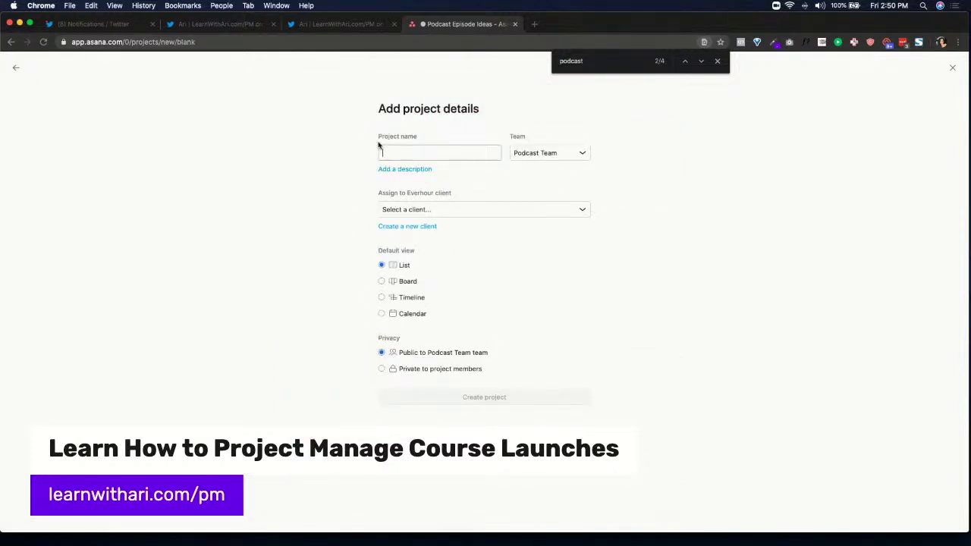
# Name the project 'Podcast Production', set its default view to Board, and create it
pyautogui.write('Podcast Production')
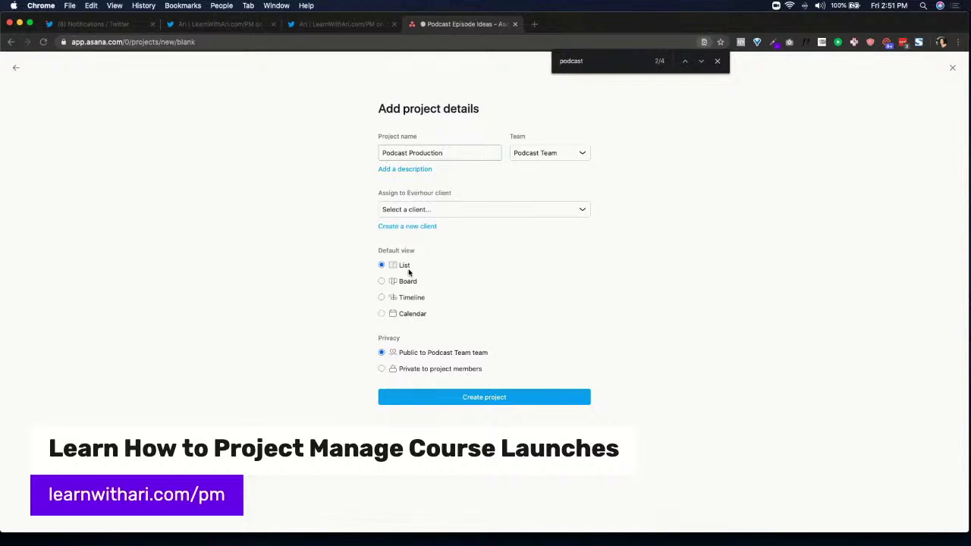
pyautogui.click(383, 281)
pyautogui.click(473, 396)
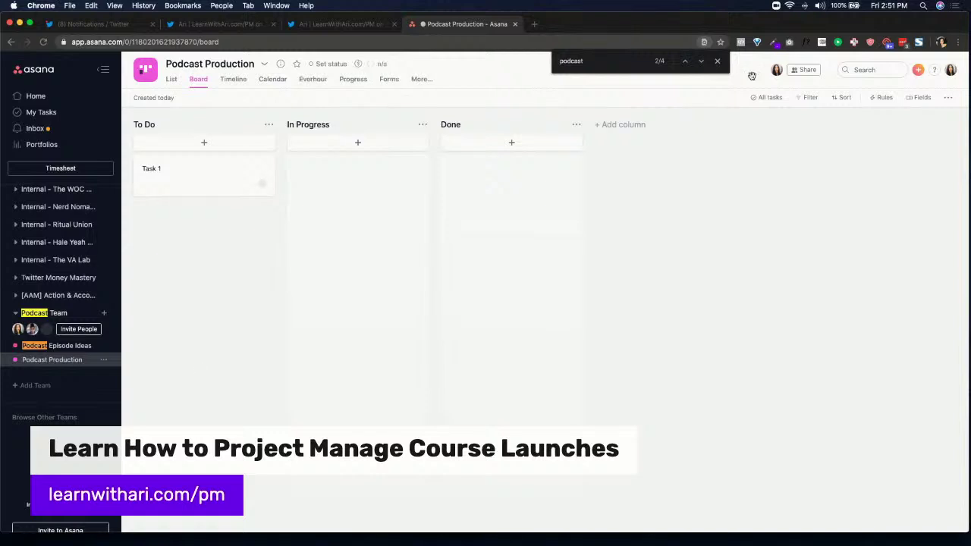
# Retitle Task 1 as 'TEMPLATE: Podcast Production (DO NOT DELETE)'
pyautogui.click(717, 60)
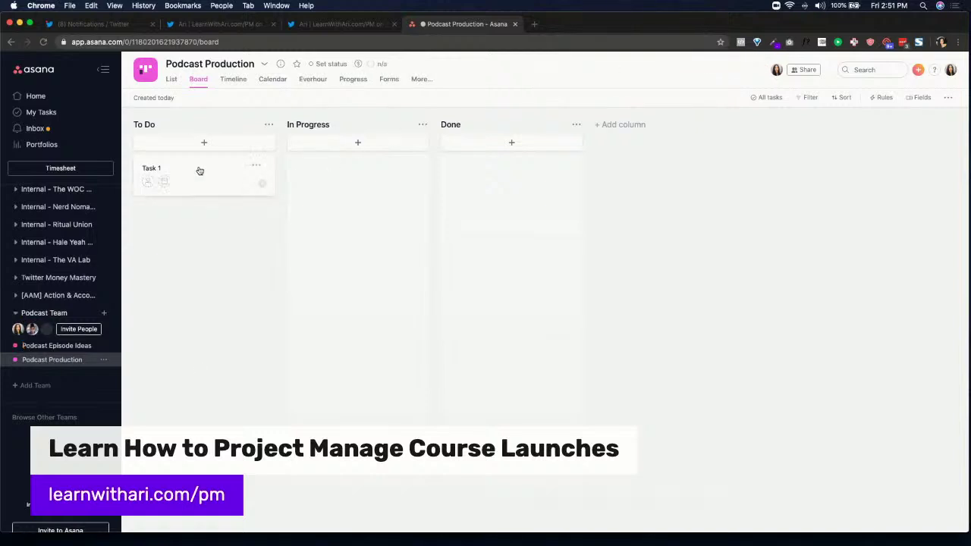
pyautogui.click(185, 167)
pyautogui.click(294, 111)
pyautogui.tripleClick(294, 110)
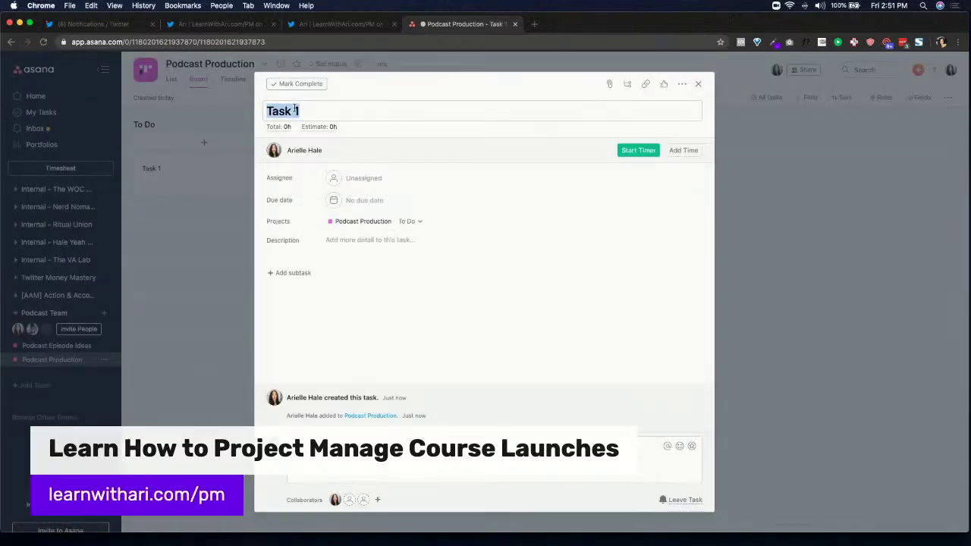
pyautogui.write('Templ')
pyautogui.tripleClick(295, 110)
pyautogui.write('Podcast P')
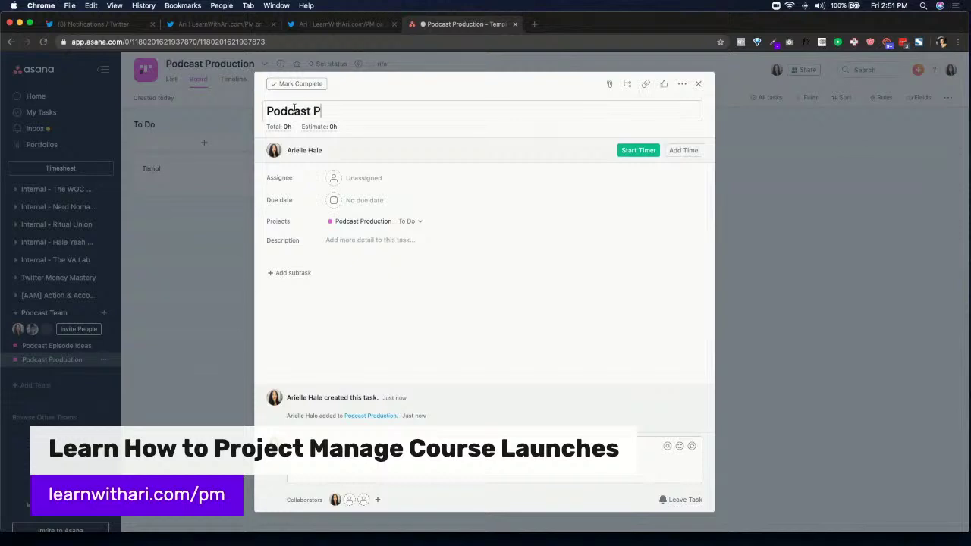
pyautogui.tripleClick(294, 111)
pyautogui.write('TEMPLATE')
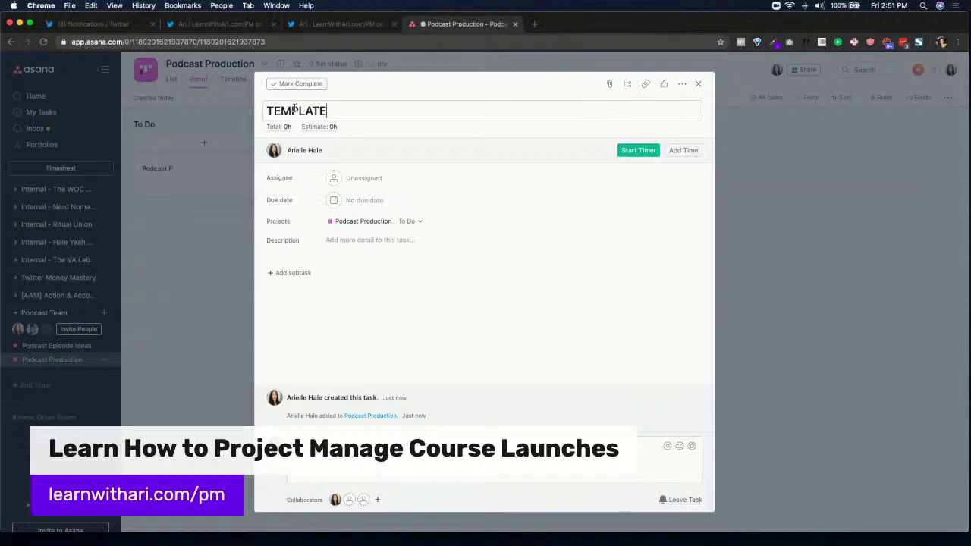
pyautogui.write(': Podcast Produc')
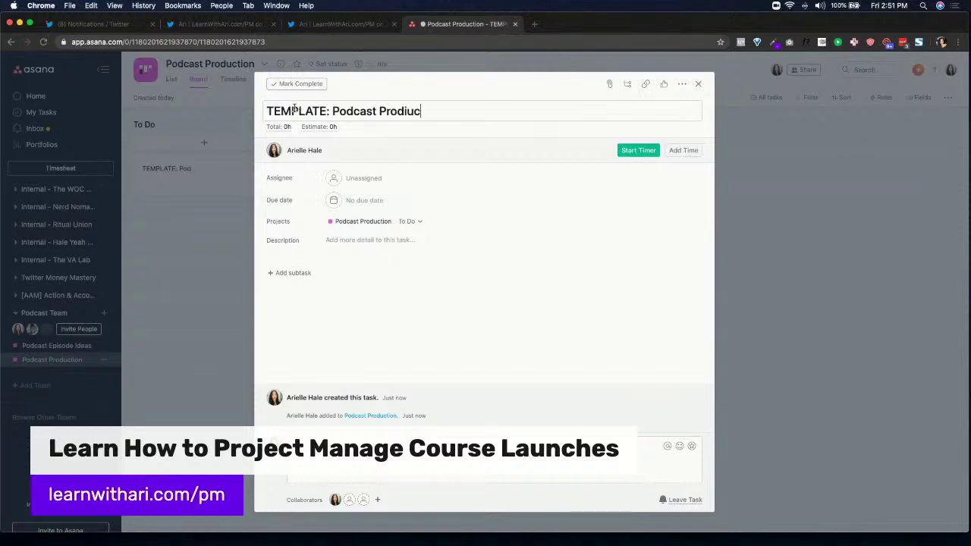
pyautogui.press('BackSpace')
pyautogui.press('BackSpace')
pyautogui.write('cut')
pyautogui.press('BackSpace')
pyautogui.press('BackSpace')
pyautogui.press('BackSpace')
pyautogui.write('uction (DO NOT DELETE)')
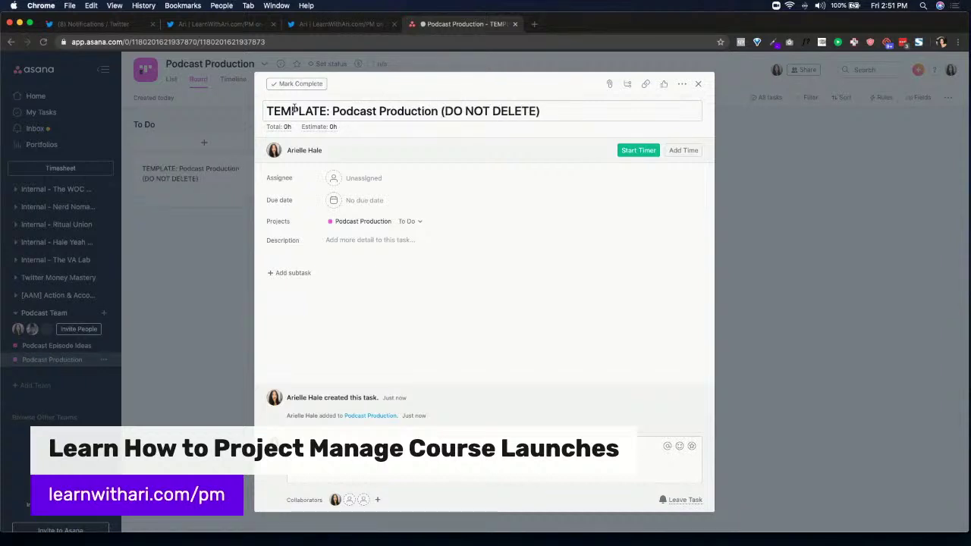
pyautogui.click(310, 238)
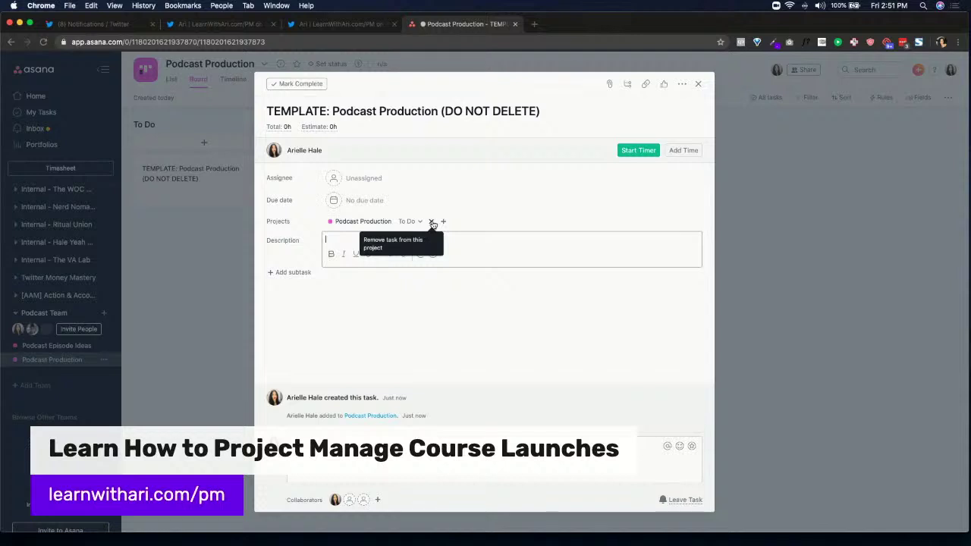
# Write description headings 'Watch this first:', 'Podcast Google Drive Folder:' and 'If you run into issues, contact:' with placeholders
pyautogui.press('super+a')
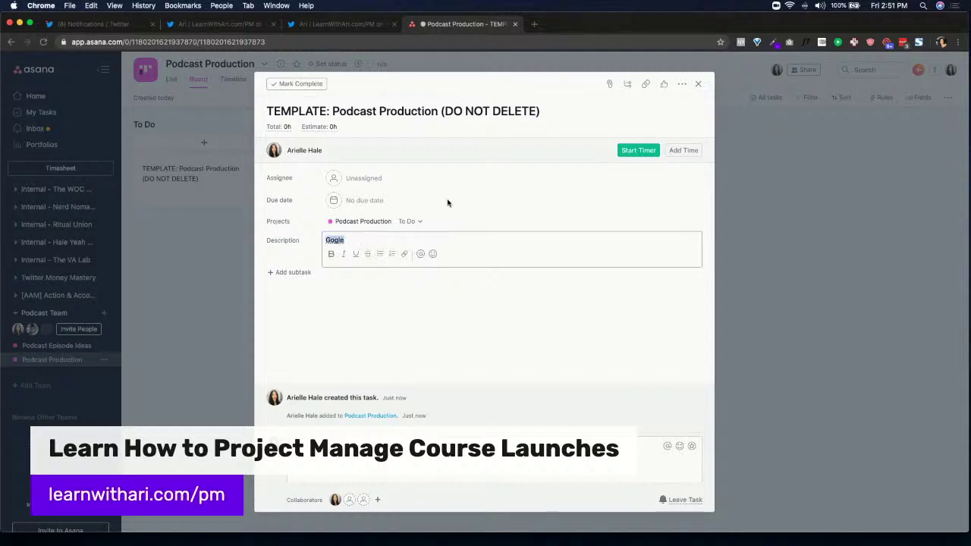
pyautogui.write('Google D')
pyautogui.press('super+a')
pyautogui.write('Watch this first:')
pyautogui.press('Return')
pyautogui.write('link')
pyautogui.press('Return')
pyautogui.press('Return')
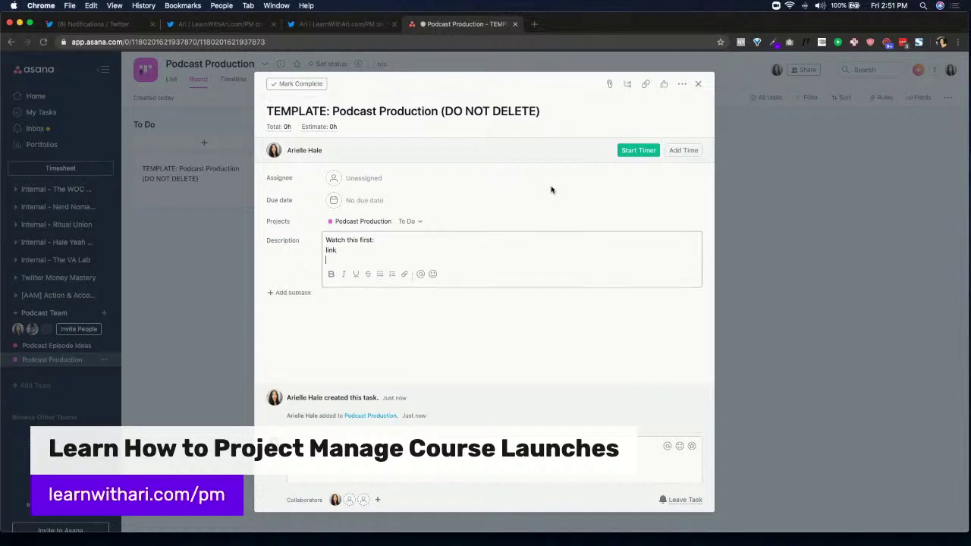
pyautogui.write('Podcast Googl')
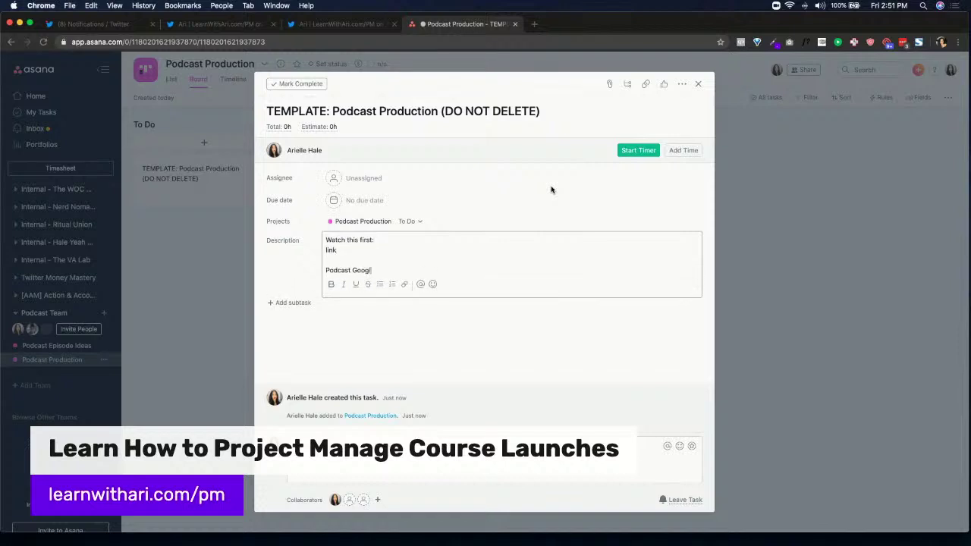
pyautogui.write('e Drive Folder:')
pyautogui.press('Return')
pyautogui.press('Return')
pyautogui.write('If you run i')
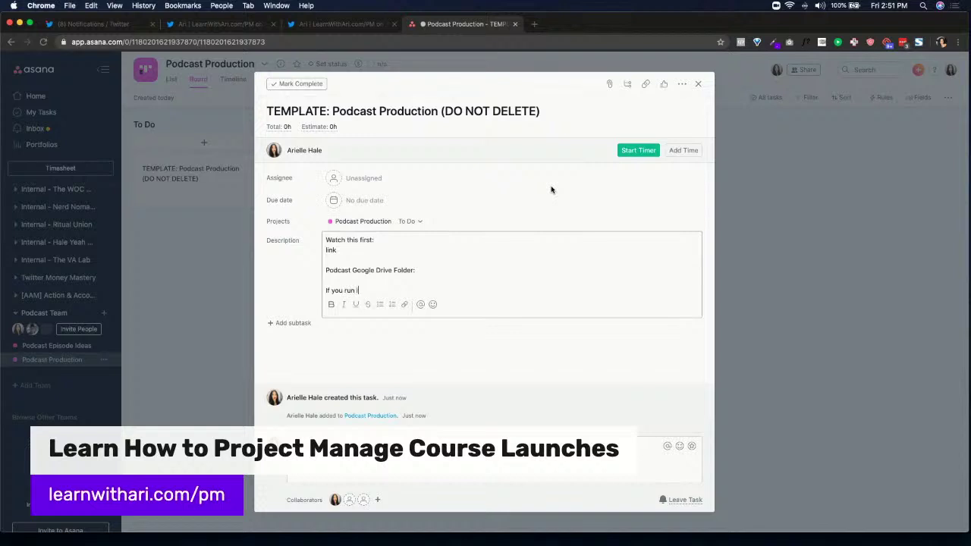
pyautogui.write('nto issues, contact:')
pyautogui.press('Return')
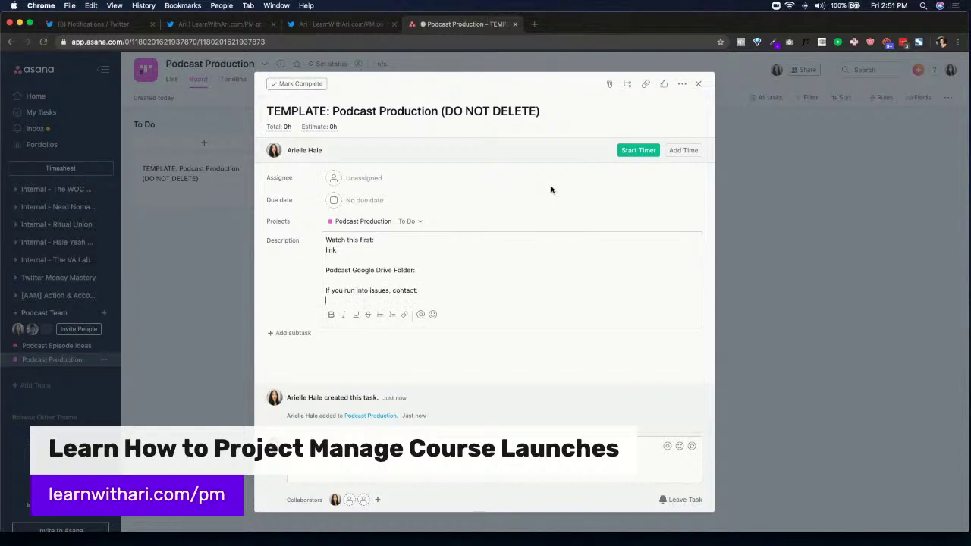
pyautogui.write('name + contact ihnfo')
# Turn the contact, Drive folder link and watch-first link placeholders into bullets, then add a subtask row
pyautogui.click(380, 314)
pyautogui.click(426, 278)
pyautogui.write('link')
pyautogui.press('Return')
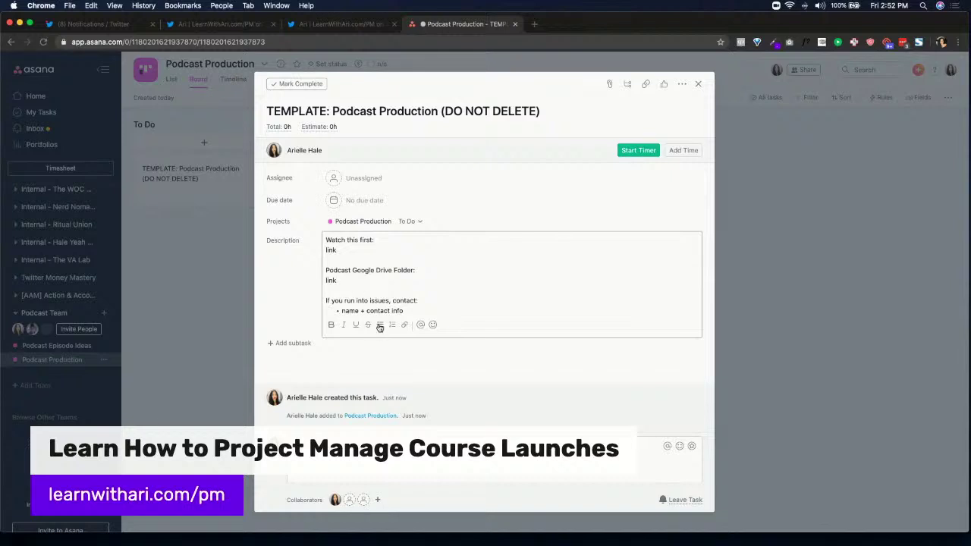
pyautogui.click(380, 325)
pyautogui.click(381, 327)
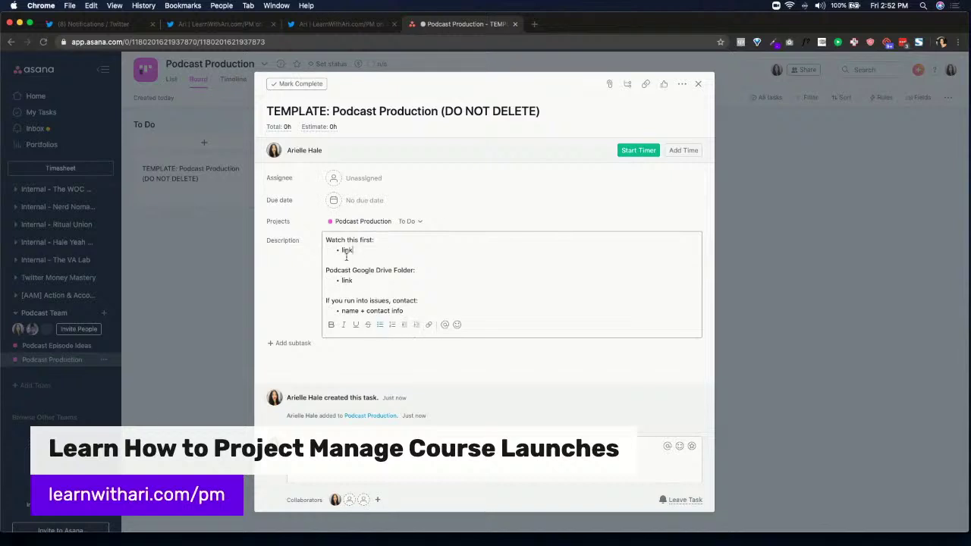
pyautogui.click(292, 343)
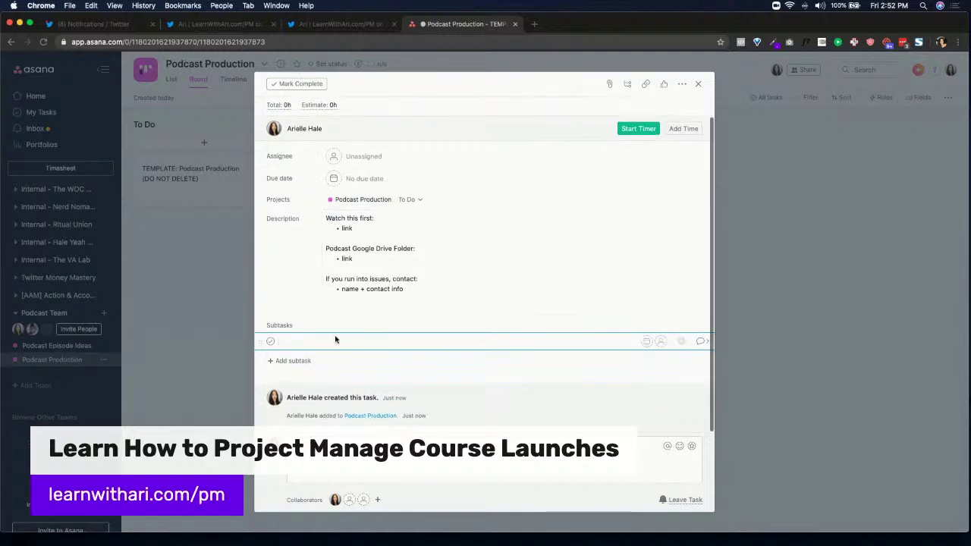
# Insert a subtask section named 'Pre-Production'
pyautogui.hotkey('Tab', 'n')
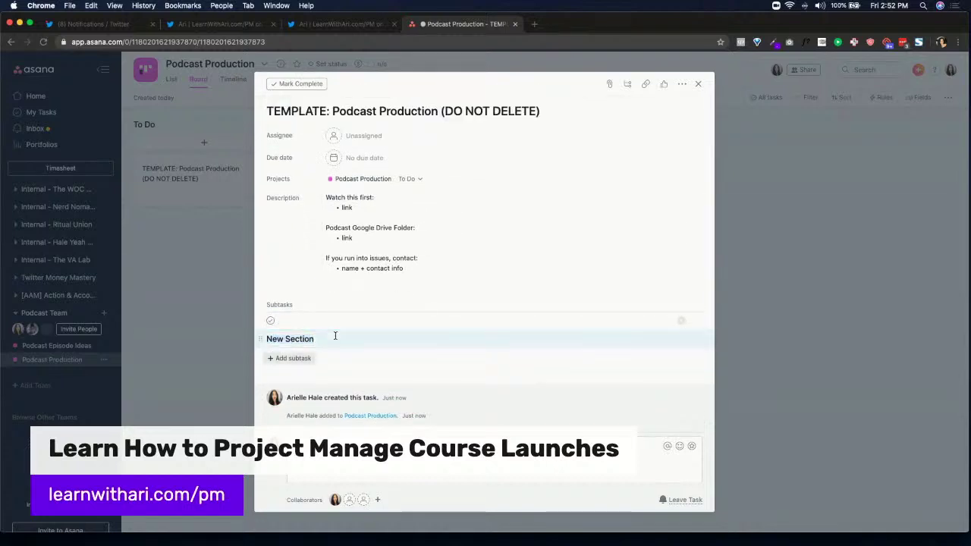
pyautogui.click(308, 339)
pyautogui.tripleClick(308, 339)
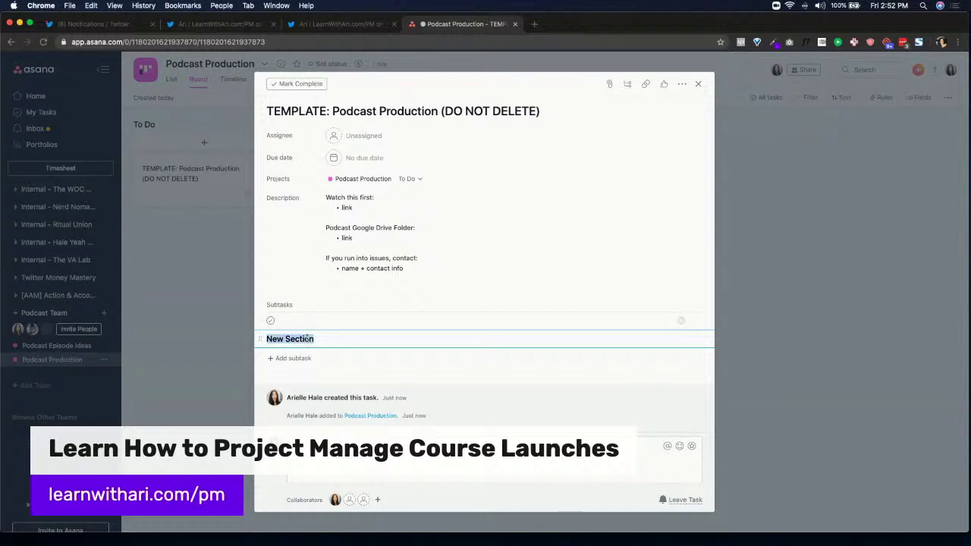
pyautogui.write('Pre-Production')
pyautogui.press('Return')
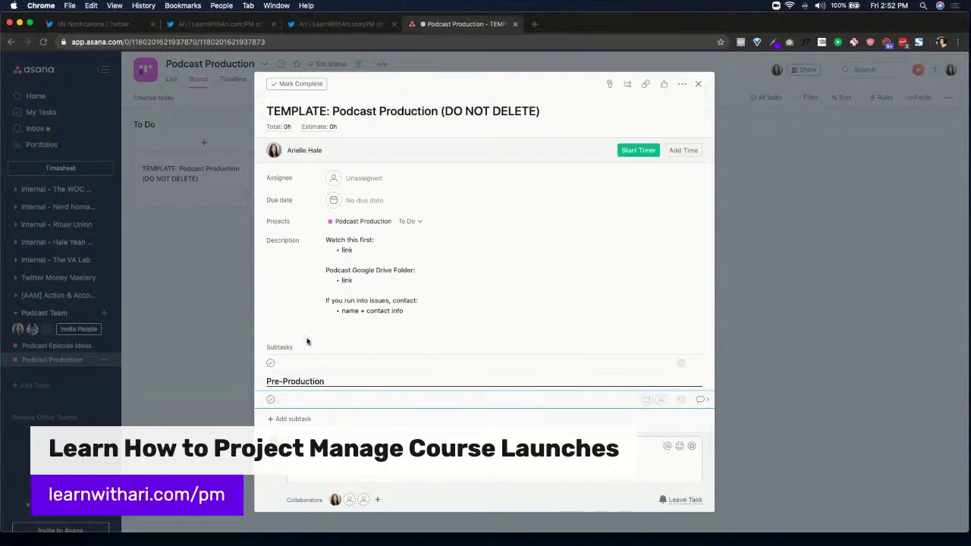
# Add 'Mid-Production' and 'Live' sections and move the empty subtask under Pre-Production
pyautogui.hotkey('Tab', 'n')
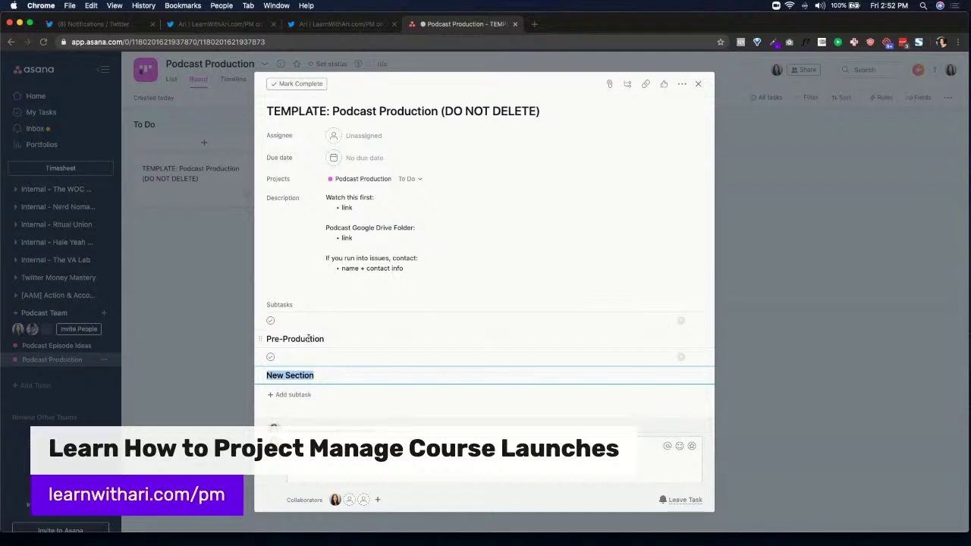
pyautogui.write('MID-')
pyautogui.press('BackSpace')
pyautogui.press('BackSpace')
pyautogui.press('BackSpace')
pyautogui.write('id-Production')
pyautogui.press('Return')
pyautogui.write('L')
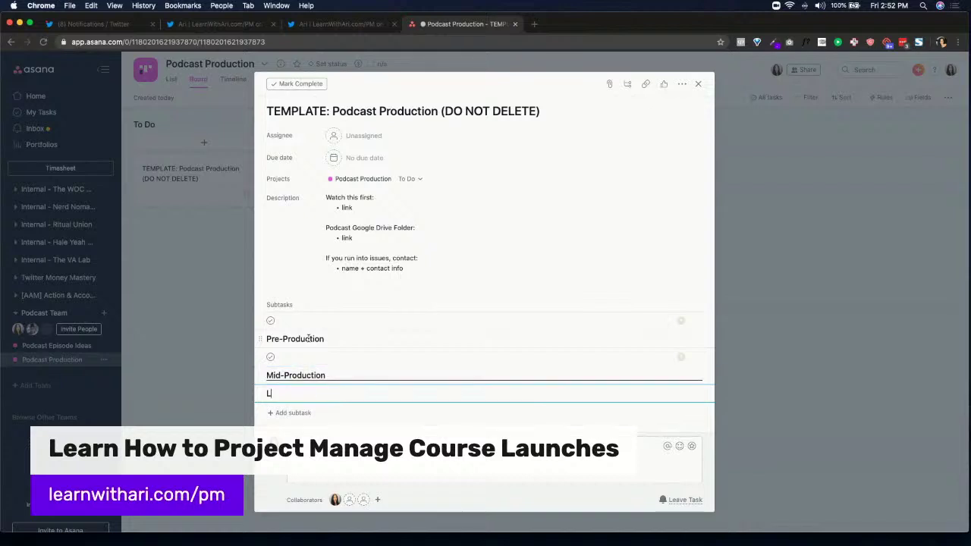
pyautogui.write('ive')
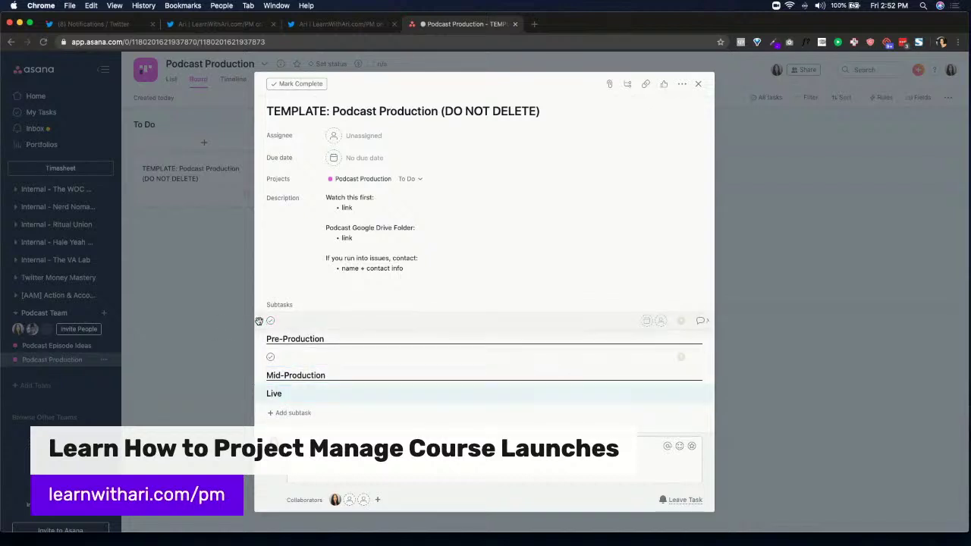
pyautogui.moveTo(260, 321); pyautogui.dragTo(295, 340)
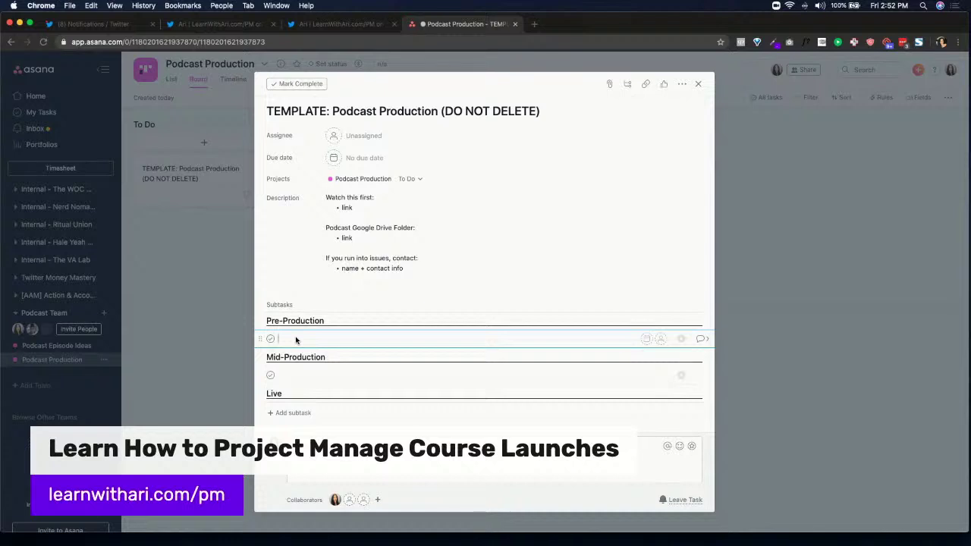
# Add subtasks Choose episode topic, Determine episode guest and Reach out to podcast guest
pyautogui.write('Choose episode topic')
pyautogui.press('Return')
pyautogui.write('Determine episod')
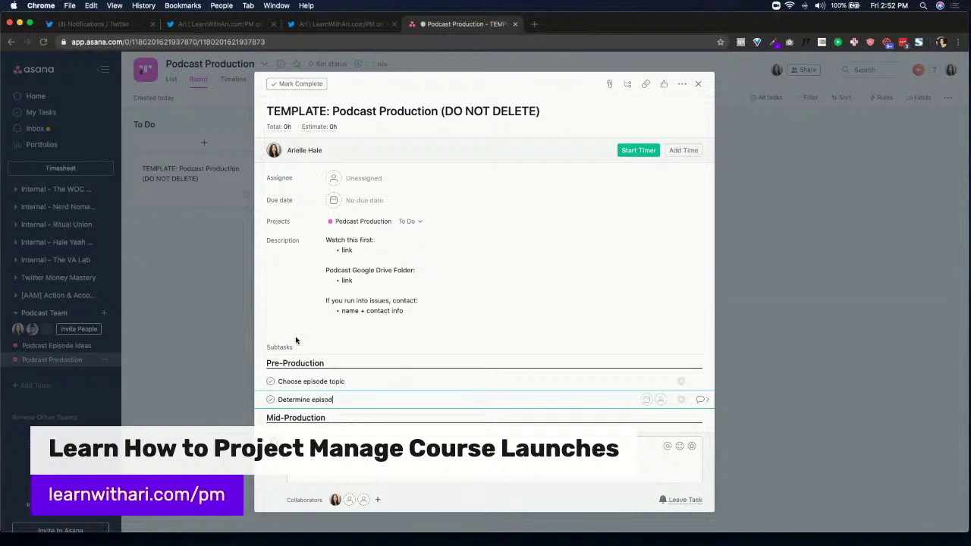
pyautogui.write('e gues')
pyautogui.press('BackSpace')
pyautogui.write('est')
pyautogui.press('Return')
pyautogui.write('S')
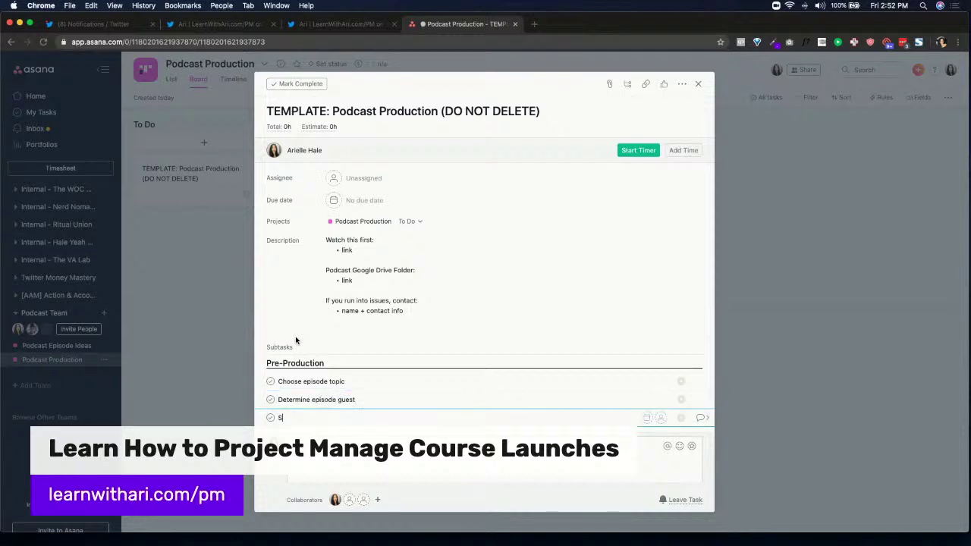
pyautogui.write('chedule d')
pyautogui.press('super+a')
pyautogui.write('Rwach out to podcast guest')
pyautogui.press('Return')
# Add Schedule date and time with guest and Script episode subtasks, deleting the stray empty row
pyautogui.scroll(-3, 319, 326)
pyautogui.write('Schedul')
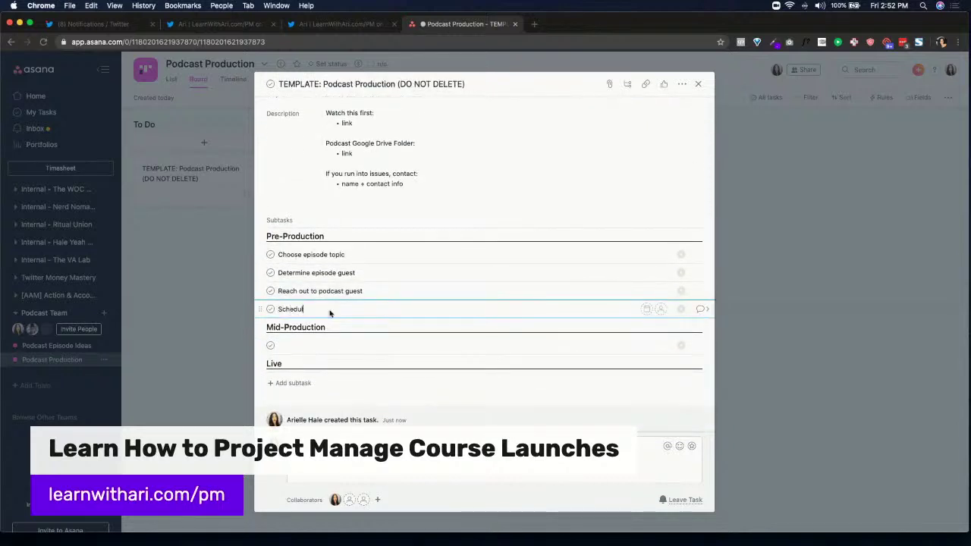
pyautogui.write('e date and time with guest')
pyautogui.press('Return')
pyautogui.write('Script')
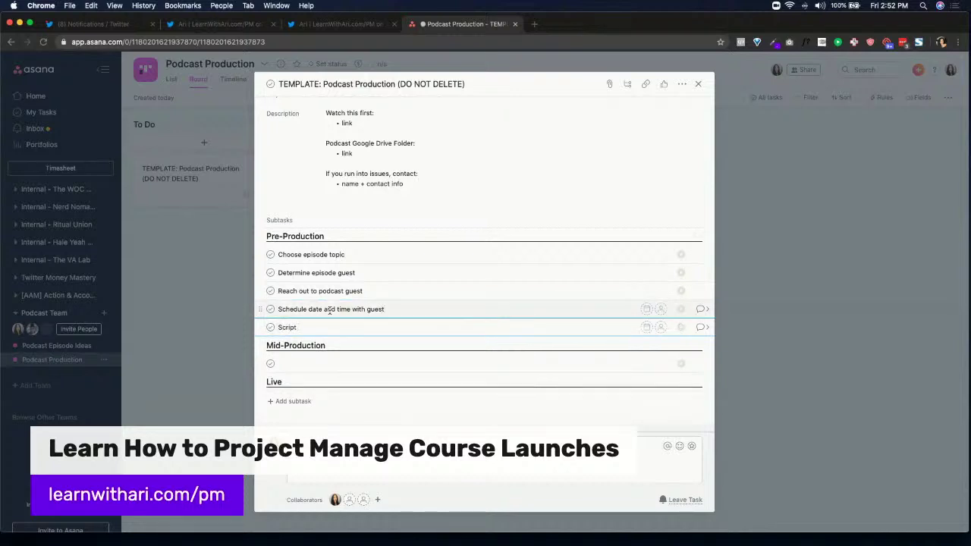
pyautogui.write(' episode')
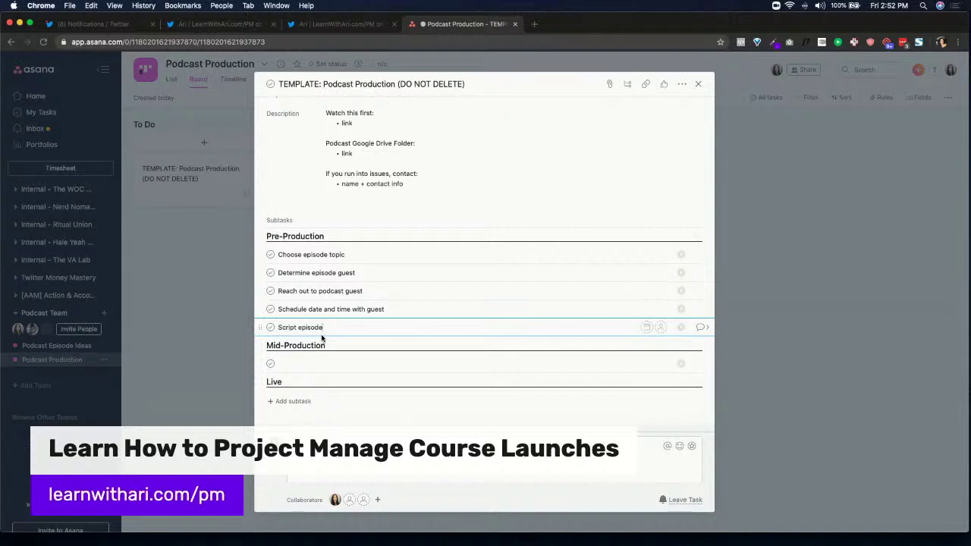
pyautogui.press('Return')
pyautogui.hotkey('Tab', 'BackSpace')
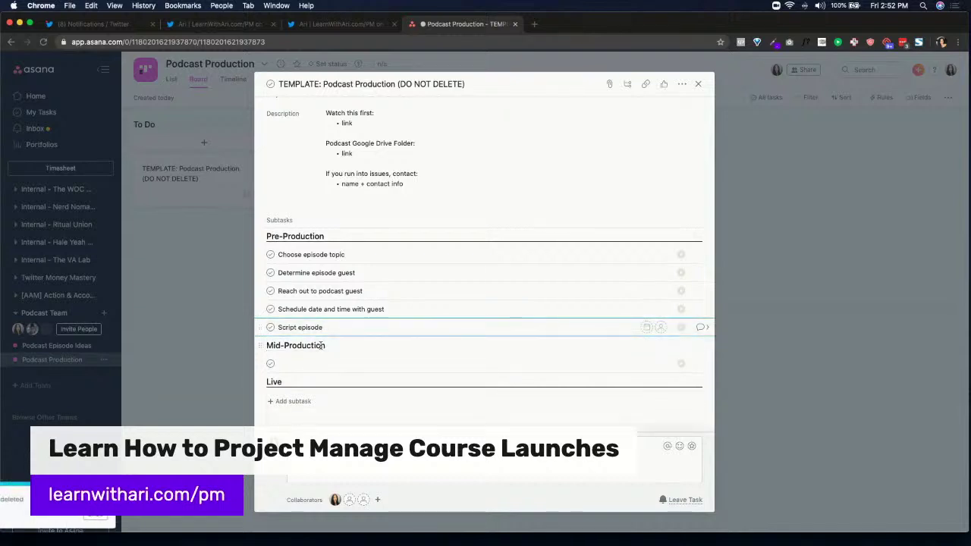
# Under Mid-Production, add Record episode with guest and Add episode audio to Dropbox
pyautogui.click(304, 367)
pyautogui.write('Record epis')
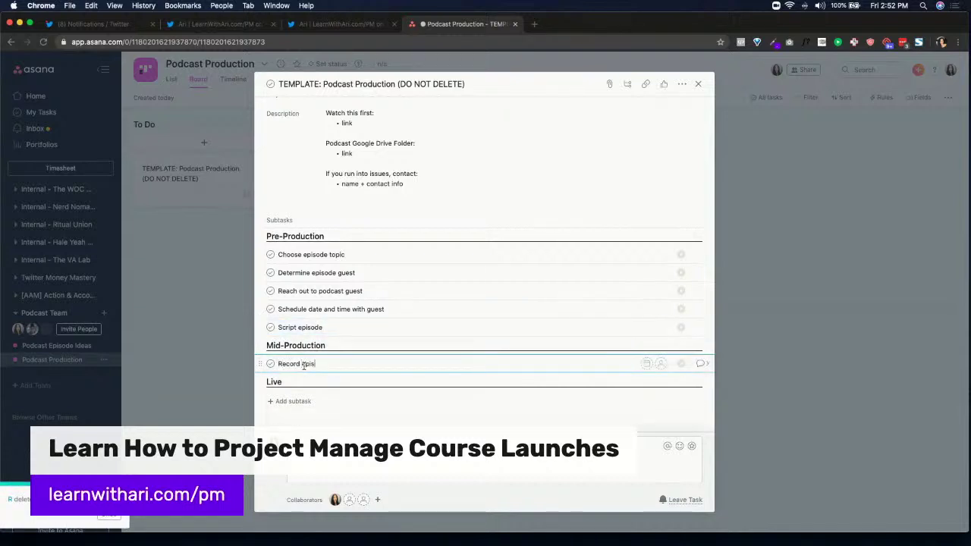
pyautogui.write('ode with guest')
pyautogui.press('Return')
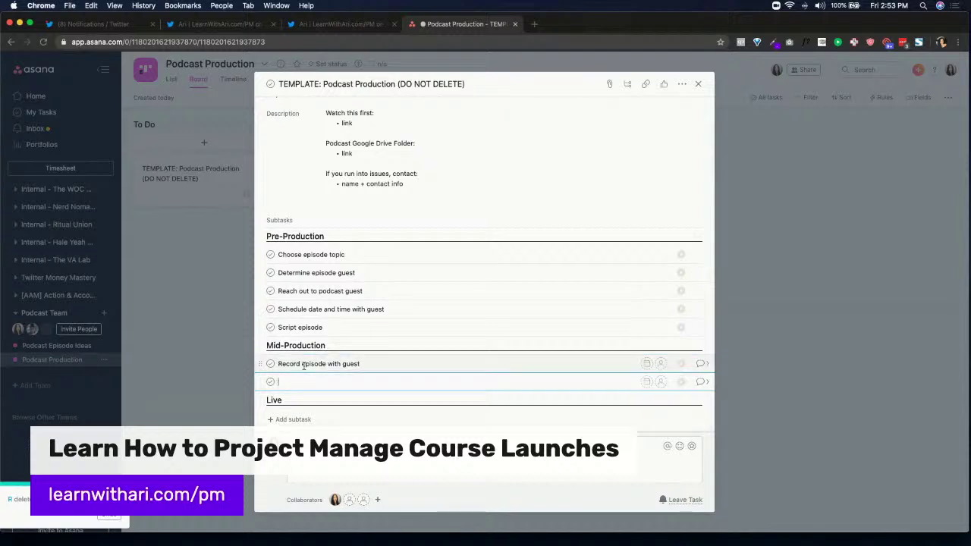
pyautogui.write('Sen')
pyautogui.press('BackSpace')
pyautogui.press('BackSpace')
pyautogui.press('BackSpace')
pyautogui.write('Add episode audio to Dropbox')
pyautogui.press('Return')
# Add Send episode audio to Editor and Episode audio returned subtasks
pyautogui.write('Send episode ')
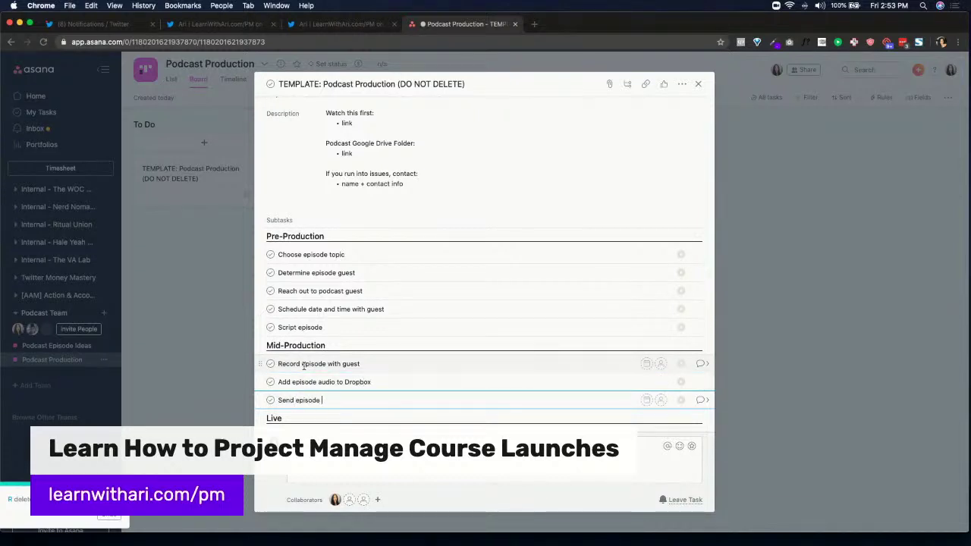
pyautogui.write('audio to Edt')
pyautogui.press('BackSpace')
pyautogui.press('BackSpace')
pyautogui.press('BackSpace')
pyautogui.write('edtir')
pyautogui.press('BackSpace')
pyautogui.press('BackSpace')
pyautogui.press('BackSpace')
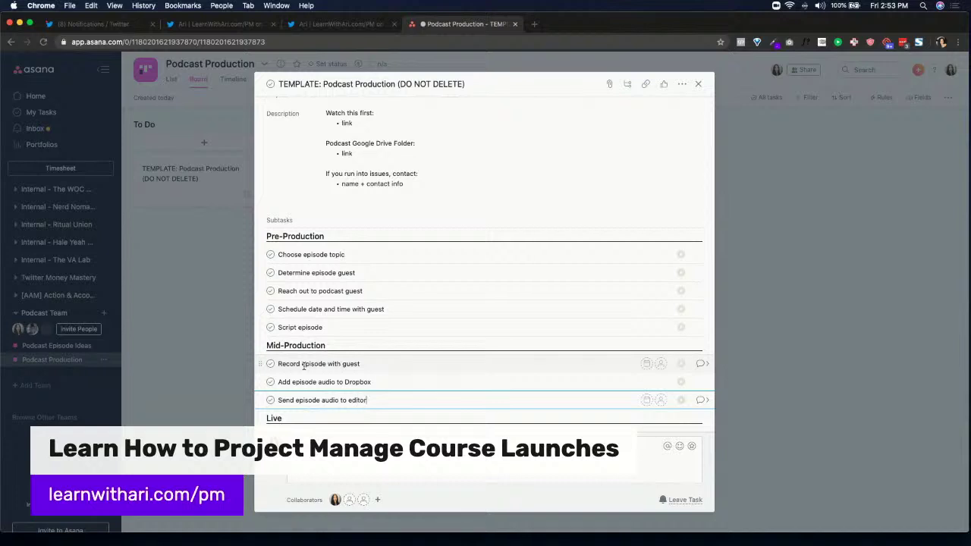
pyautogui.write('itor')
pyautogui.press('Return')
pyautogui.scroll(-3, 314, 355)
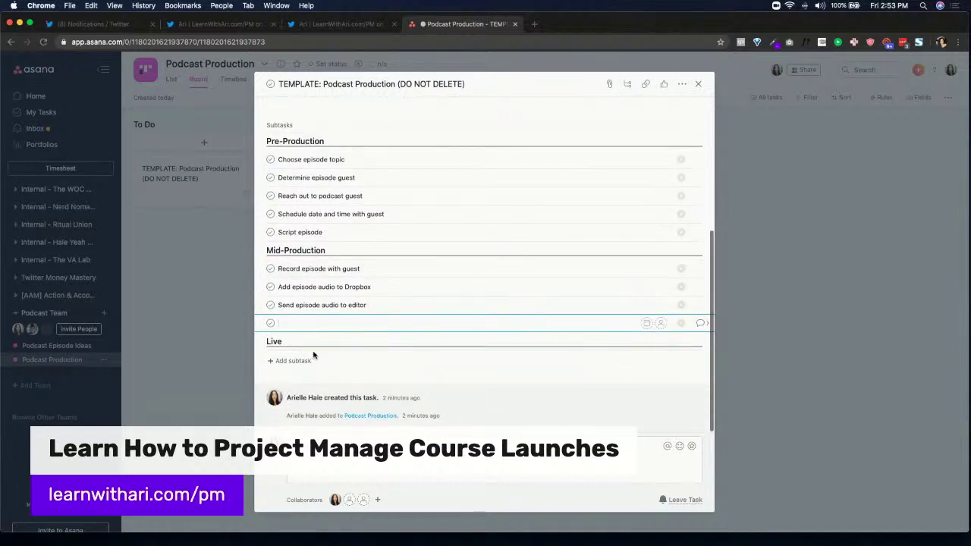
pyautogui.write('Episode audio returned')
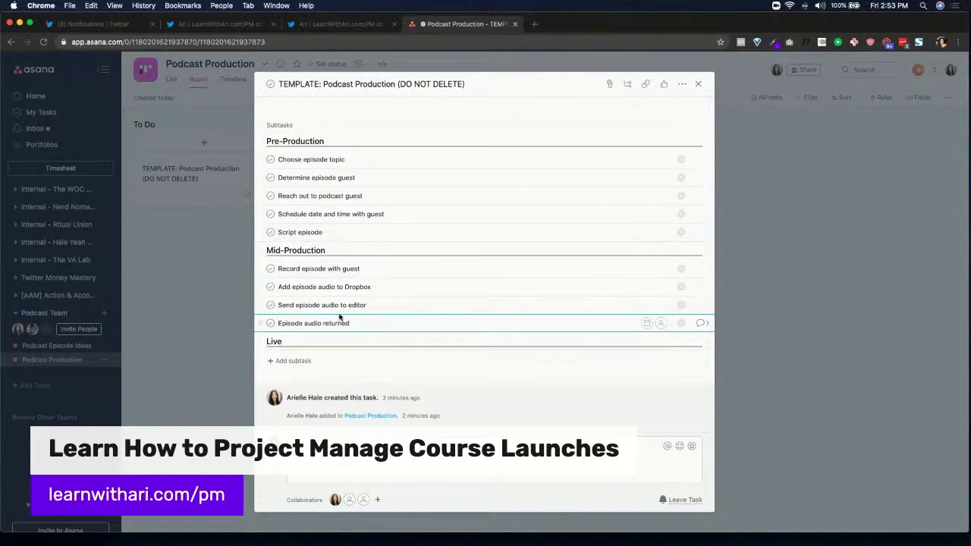
pyautogui.press('Return')
# Add Upload to Anchor under Live and Create static social media graphics, then open its details
pyautogui.click(303, 358)
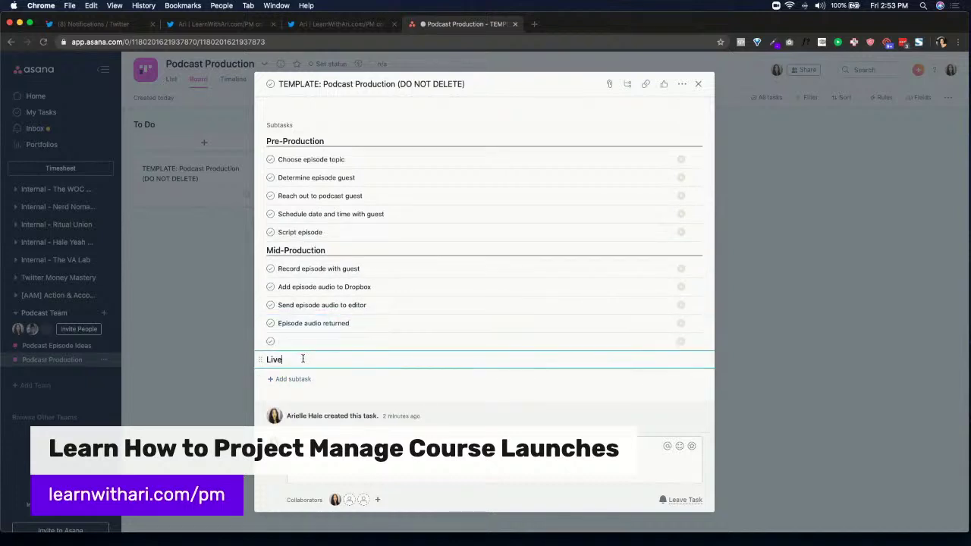
pyautogui.press('Return')
pyautogui.write('Uplo')
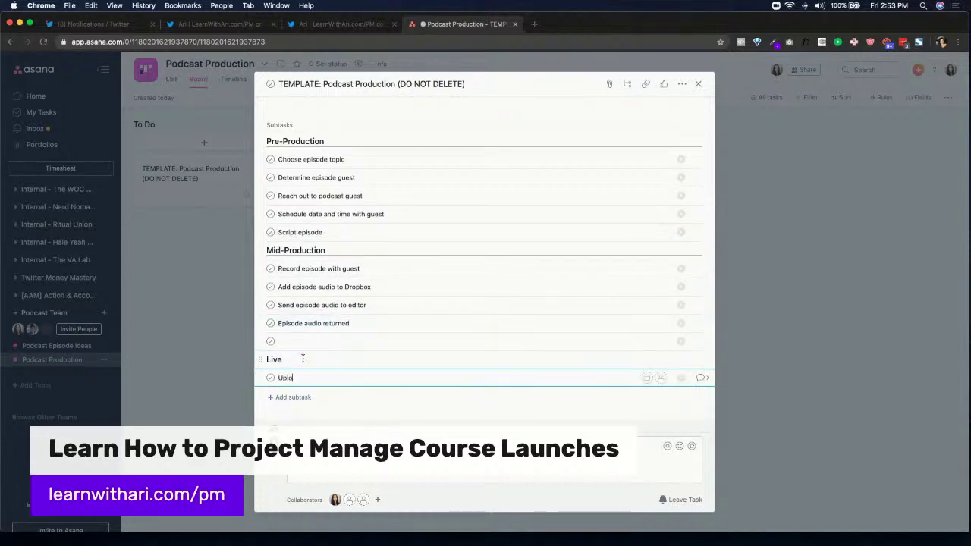
pyautogui.write('ad to Anchor')
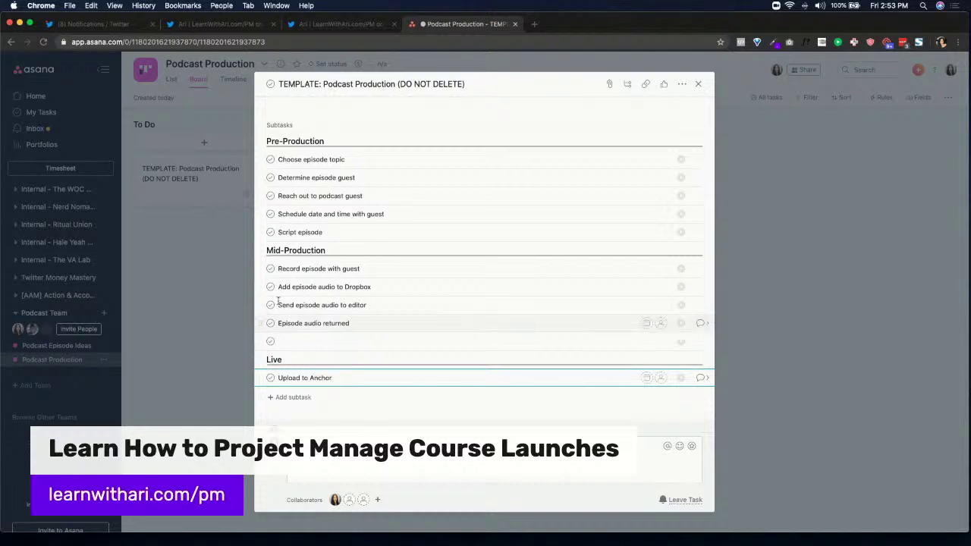
pyautogui.click(294, 341)
pyautogui.write('Create ')
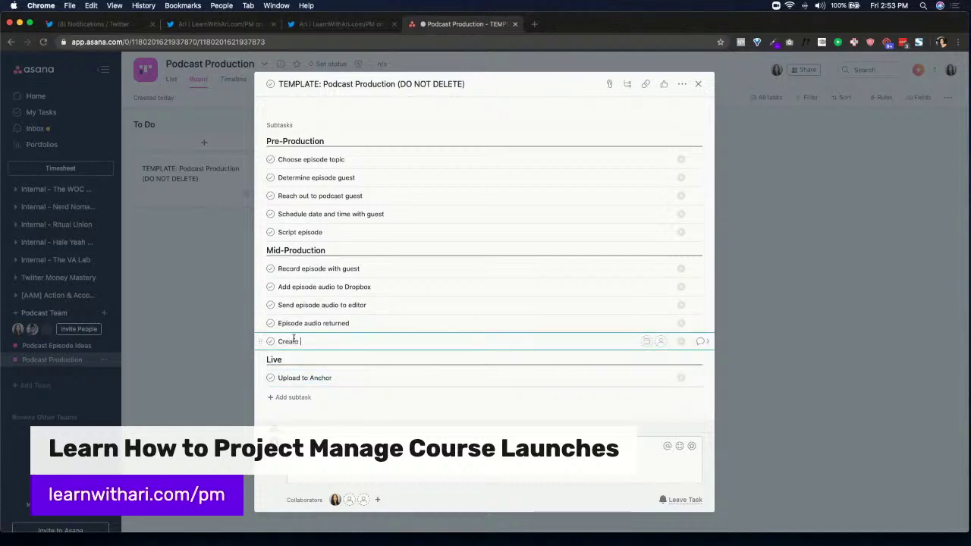
pyautogui.write('static social media graphics')
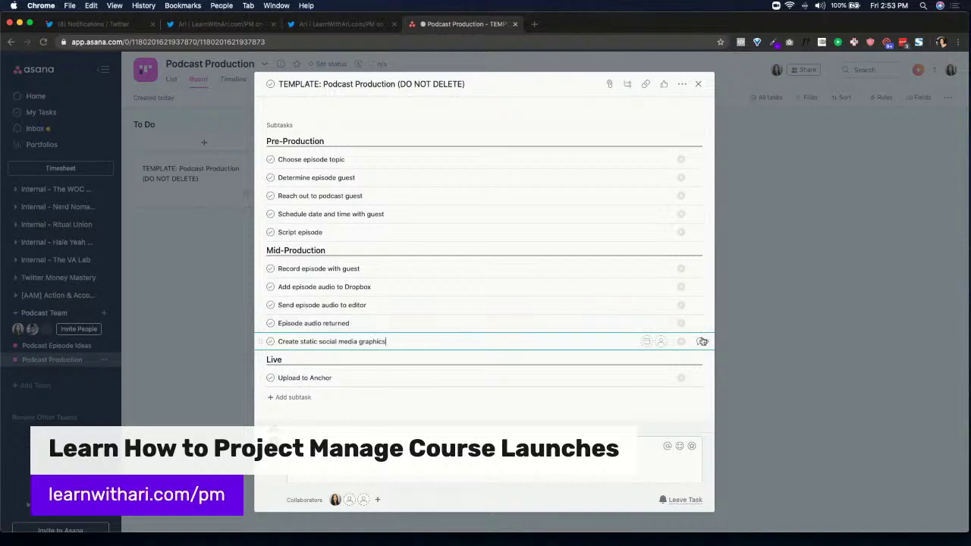
pyautogui.click(703, 341)
# Write the description 'Graphics Episode Folder:' with a bulleted 'link' line below it
pyautogui.click(387, 244)
pyautogui.write('G')
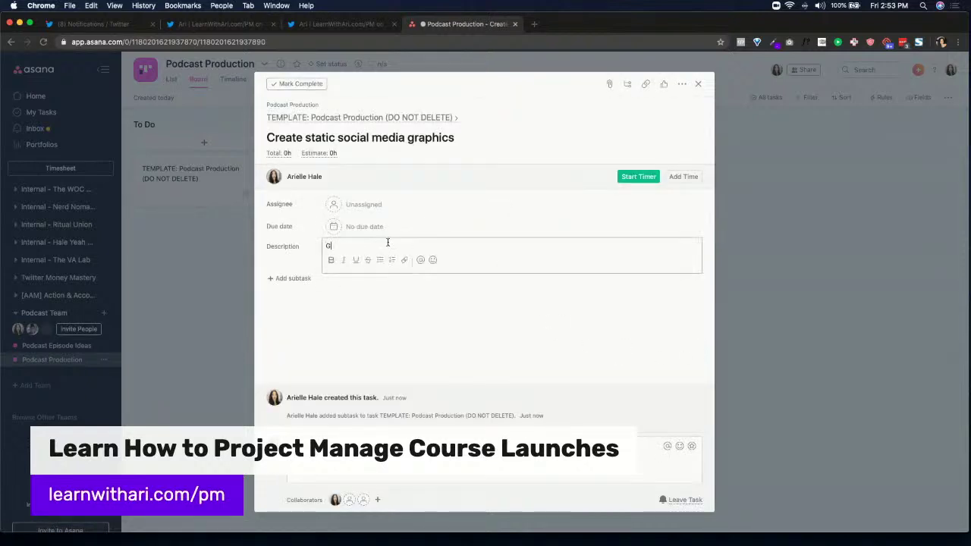
pyautogui.write('raphi')
pyautogui.press('super+a')
pyautogui.write('Episode')
pyautogui.press('super+a')
pyautogui.press('BackSpace')
pyautogui.write('Graphics EPisode Folder:')
pyautogui.press('Return')
pyautogui.write('link')
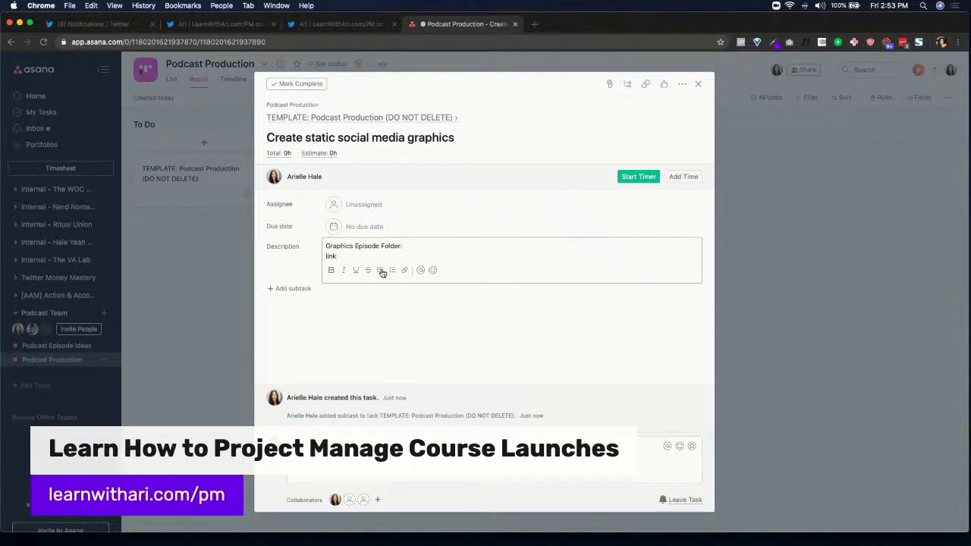
pyautogui.click(383, 271)
# Add subtasks Twitter, IG Post, IG Story and Facebook Post
pyautogui.click(303, 289)
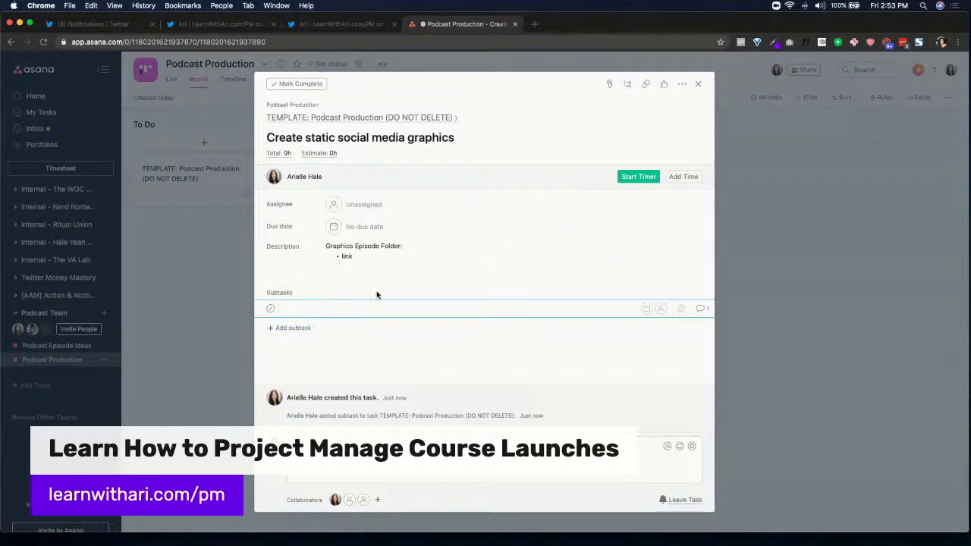
pyautogui.write('Twitter')
pyautogui.press('Return')
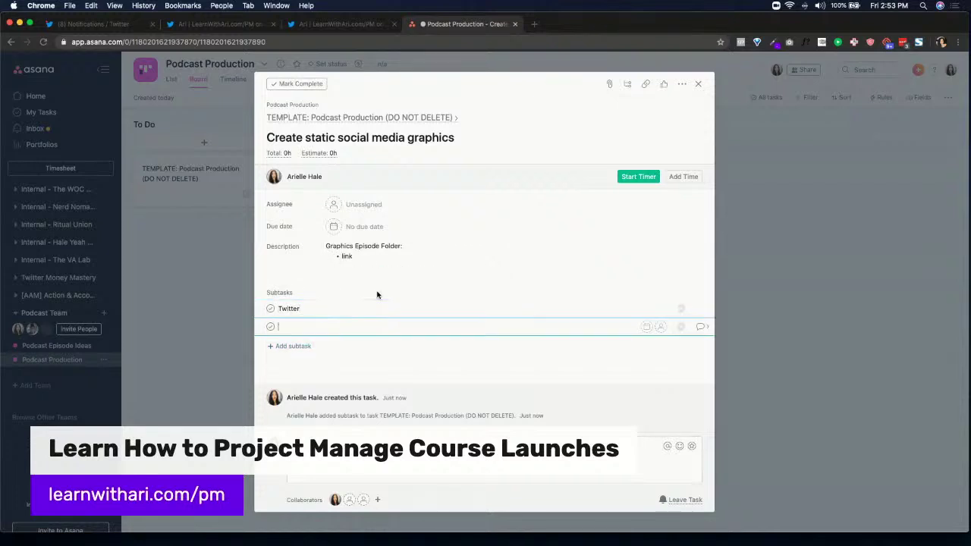
pyautogui.write('IG Post')
pyautogui.press('Return')
pyautogui.write('IG Story')
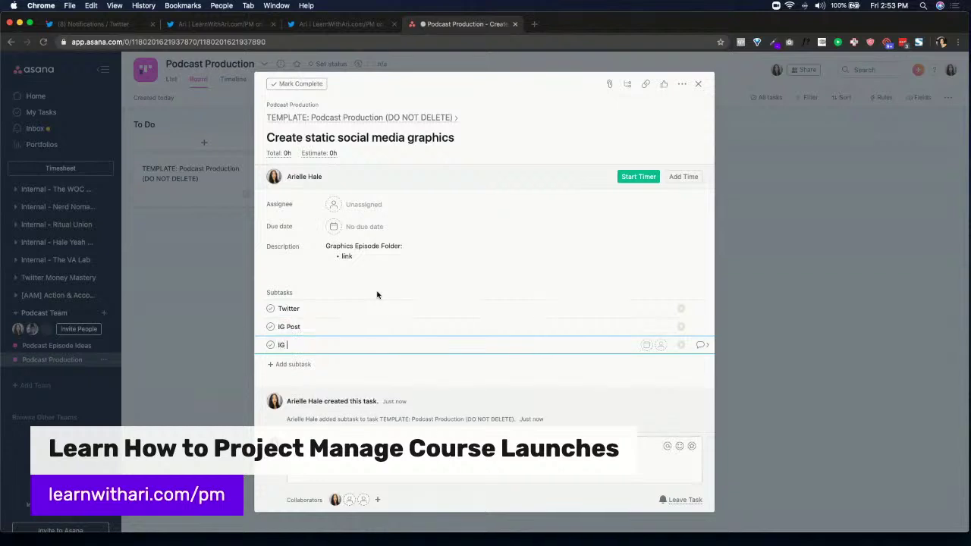
pyautogui.press('Return')
pyautogui.write('Facebook')
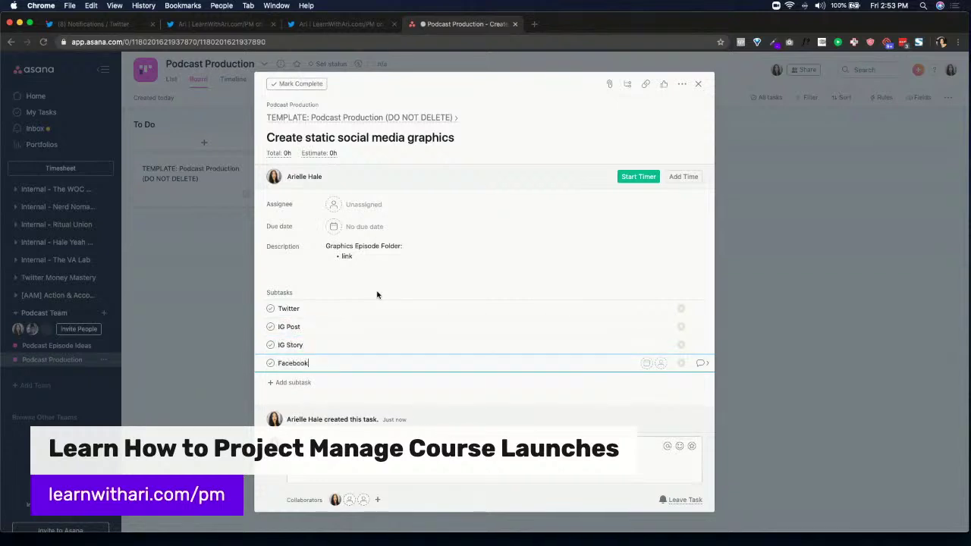
pyautogui.write(' Post')
# In the parent task, add animated audio graphics, social media copy, promo email and show notes subtasks
pyautogui.click(292, 118)
pyautogui.scroll(-7, 393, 313)
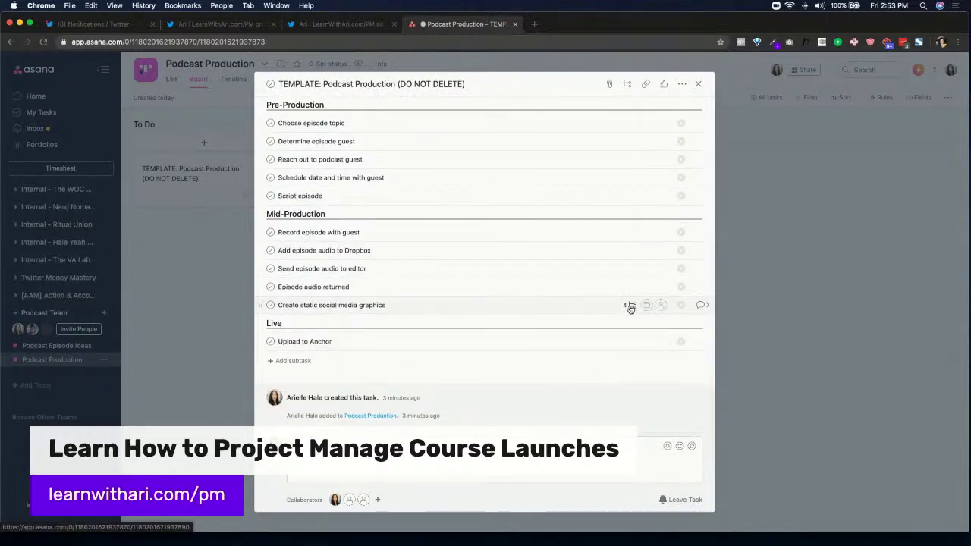
pyautogui.click(388, 304)
pyautogui.press('Return')
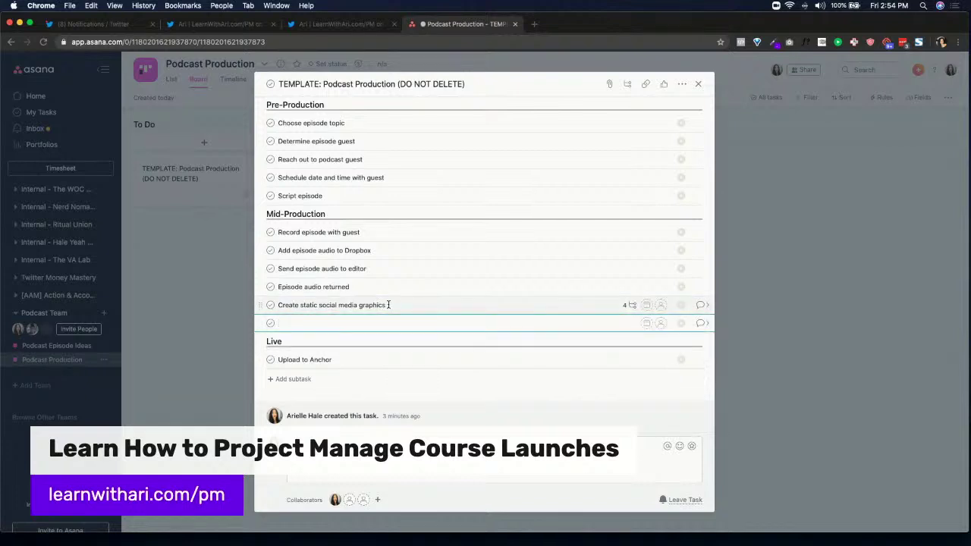
pyautogui.write('Create animated audio graphics')
pyautogui.press('Return')
pyautogui.write('Wr')
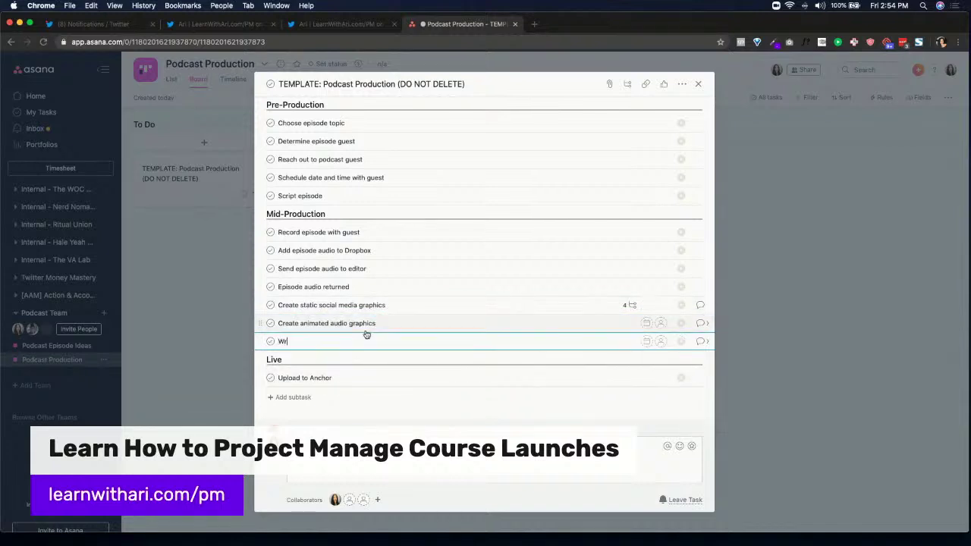
pyautogui.write('ite social media copy to promote piece')
pyautogui.write('ode')
pyautogui.press('Return')
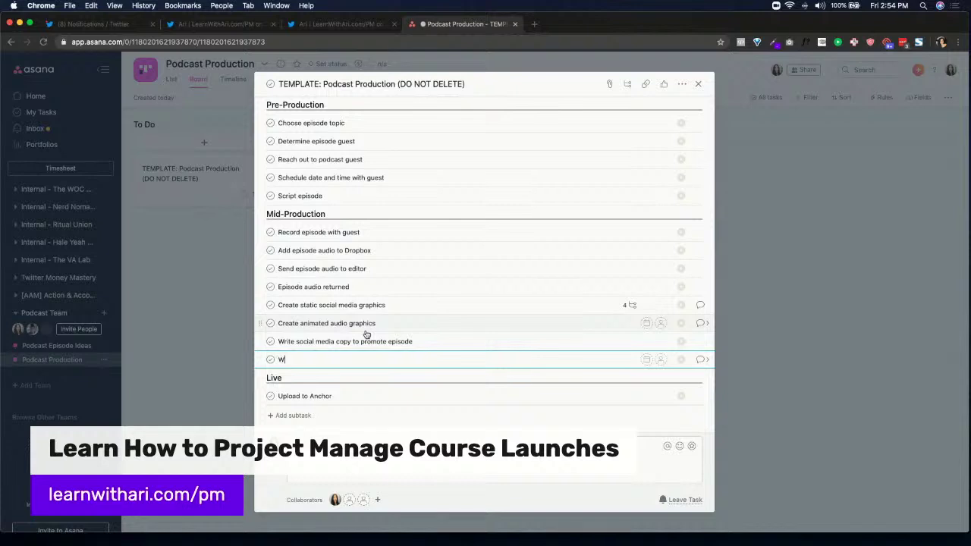
pyautogui.write('Write email to promote pe')
pyautogui.write('isode')
pyautogui.press('Return')
pyautogui.write('Write post ')
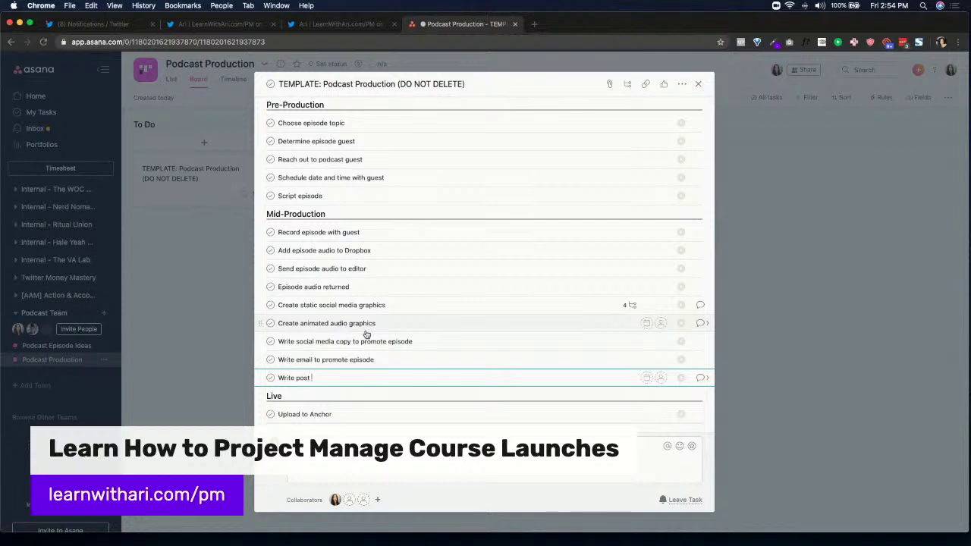
pyautogui.write('show notes to promote ep')
pyautogui.write('isode')
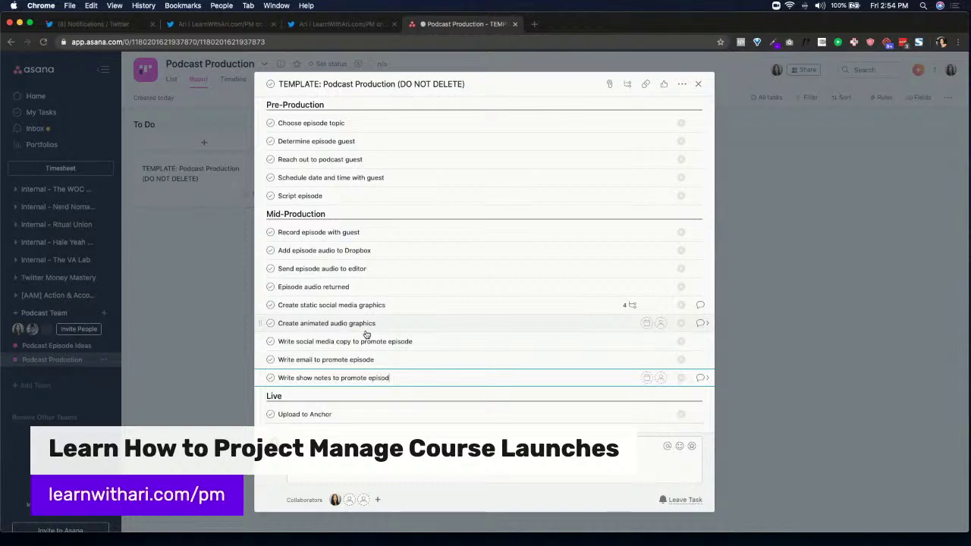
# Insert a Schedule social media copy + images subtask below the social media copy subtask
pyautogui.click(414, 342)
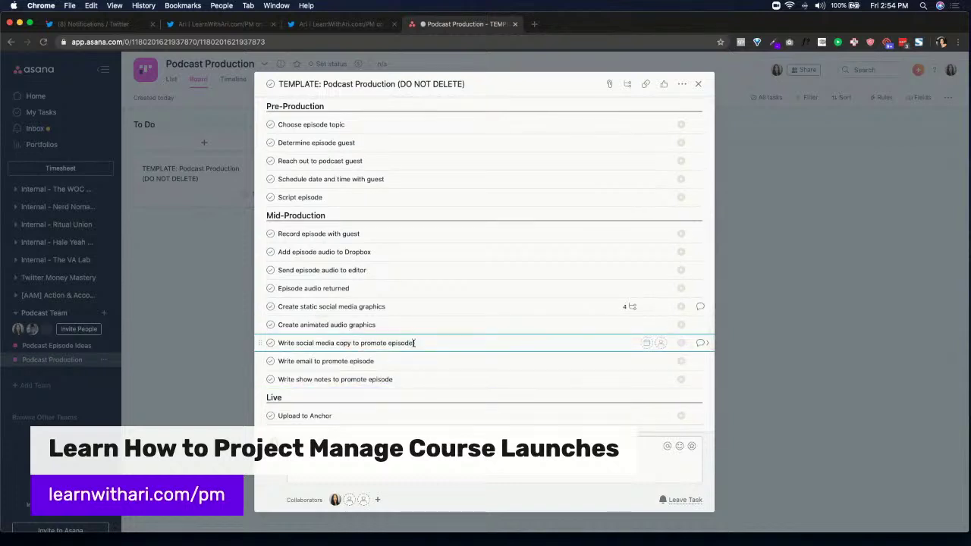
pyautogui.press('Return')
pyautogui.write('Schedule social media copy +')
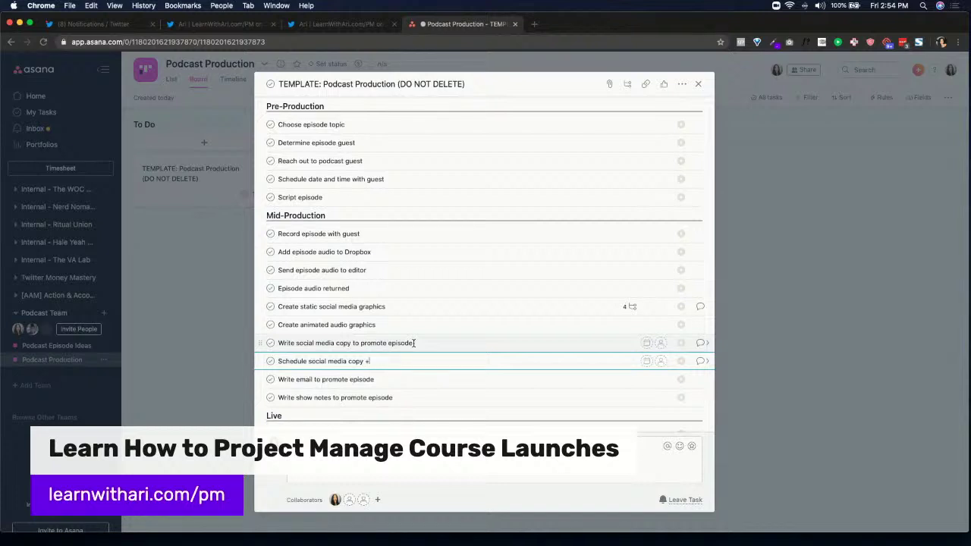
pyautogui.write('ges')
pyautogui.press('Return')
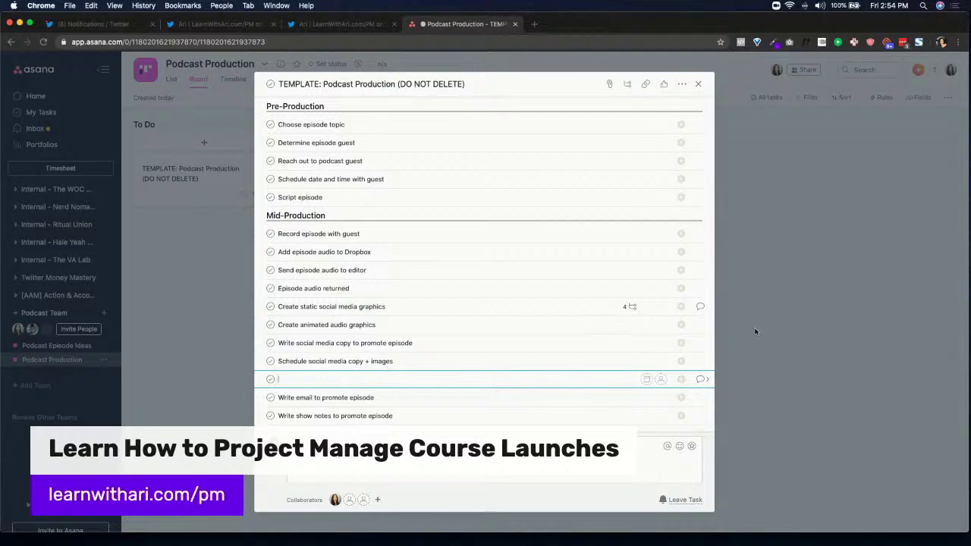
pyautogui.scroll(-3, 455, 303)
pyautogui.scroll(6, 314, 258)
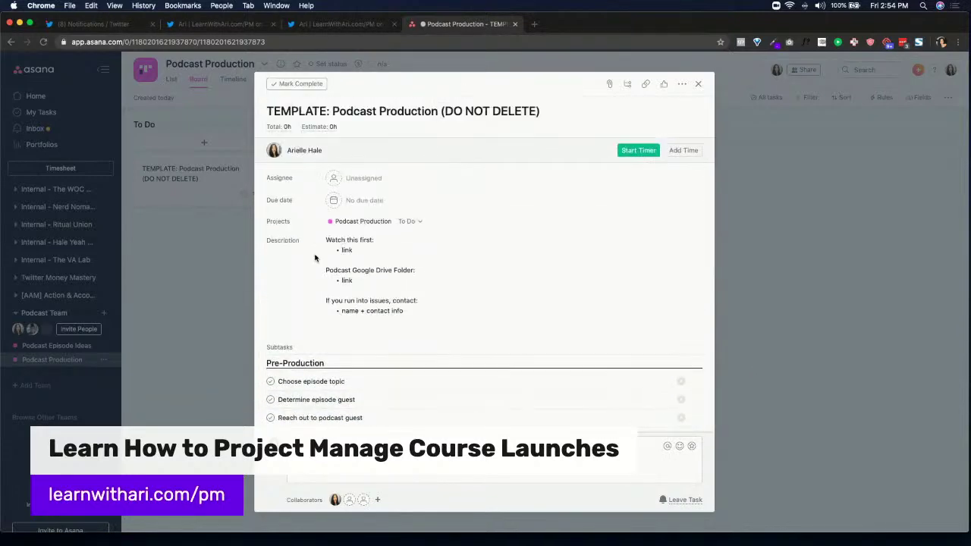
pyautogui.scroll(-4, 486, 303)
# Close the template task and show Podcast Episode Ideas as a board, checking its Filter and extra options
pyautogui.click(864, 366)
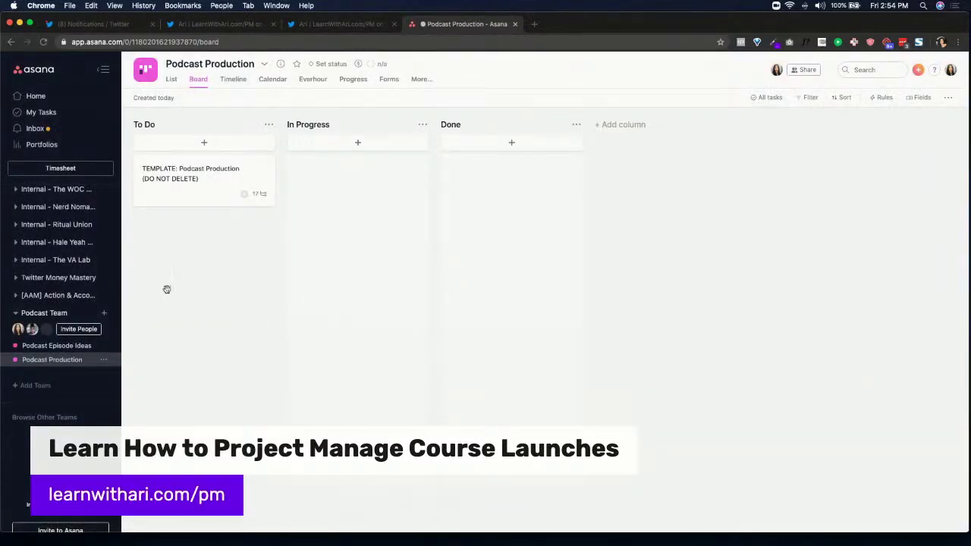
pyautogui.click(38, 345)
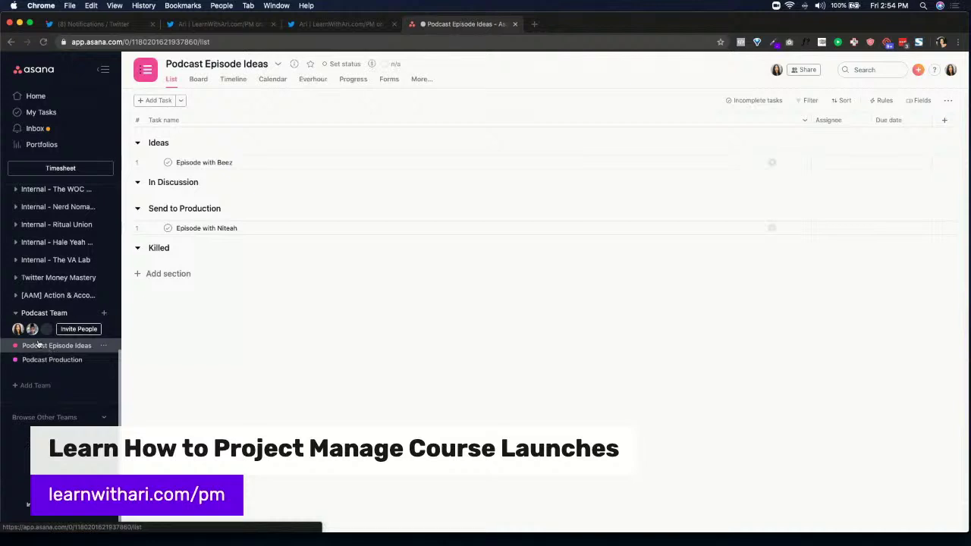
pyautogui.click(195, 79)
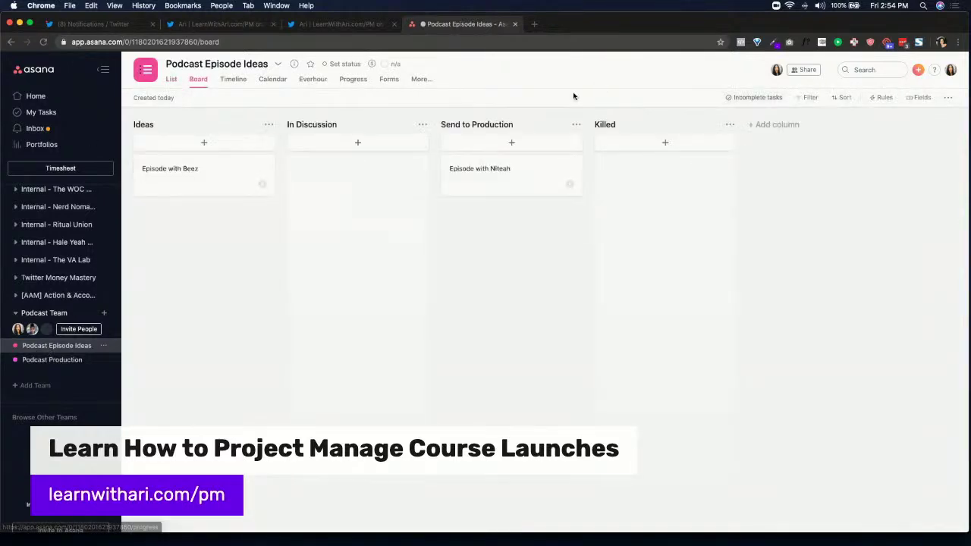
pyautogui.click(810, 98)
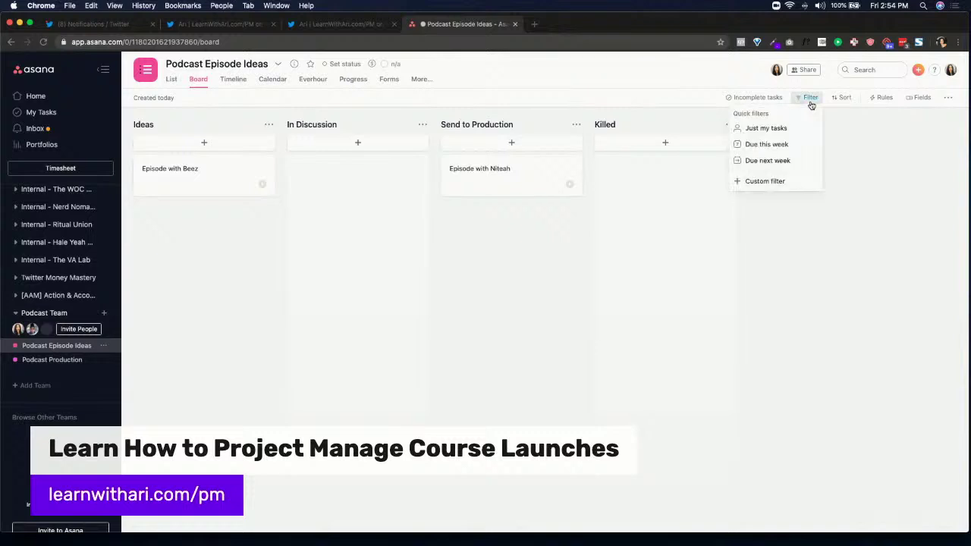
pyautogui.click(947, 99)
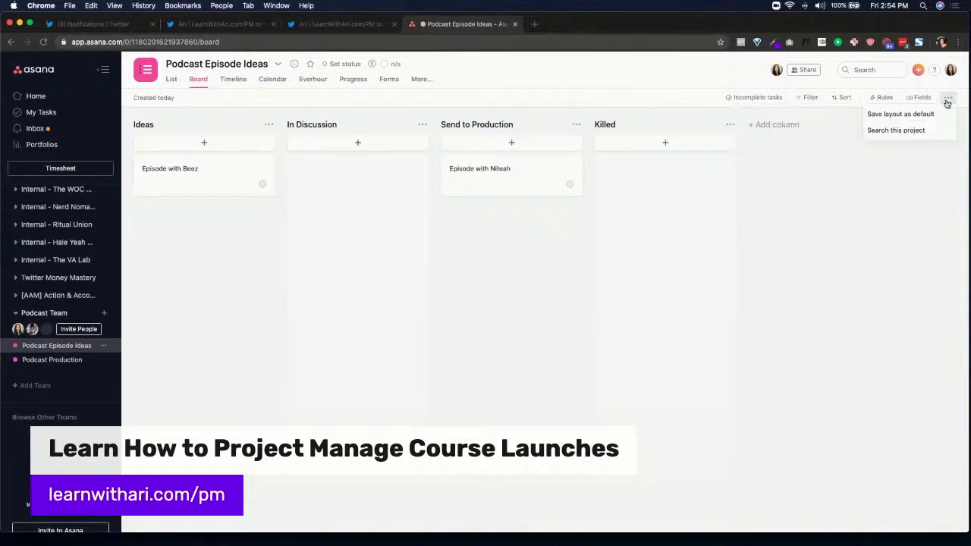
pyautogui.click(927, 114)
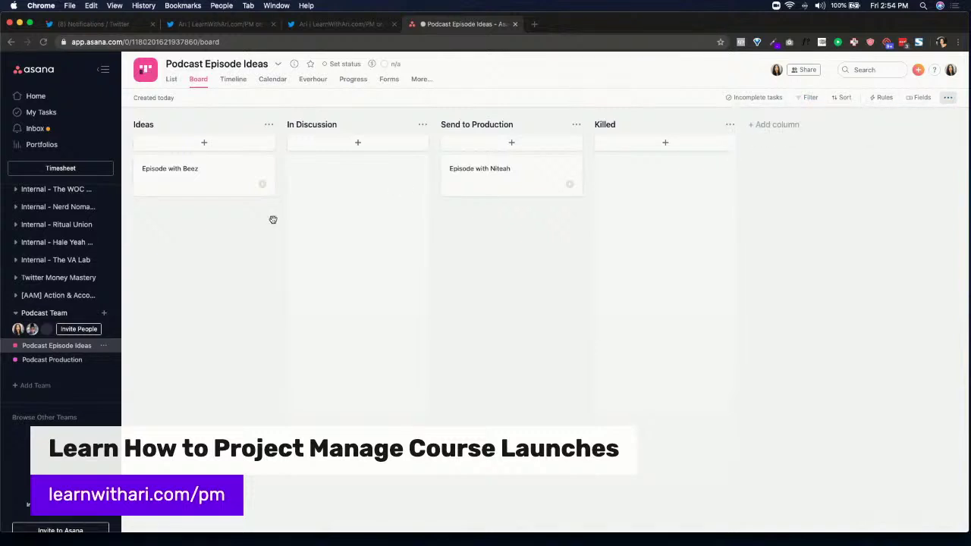
# Duplicate the template task including its assignee, move the copy to In Progress and open it
pyautogui.click(52, 360)
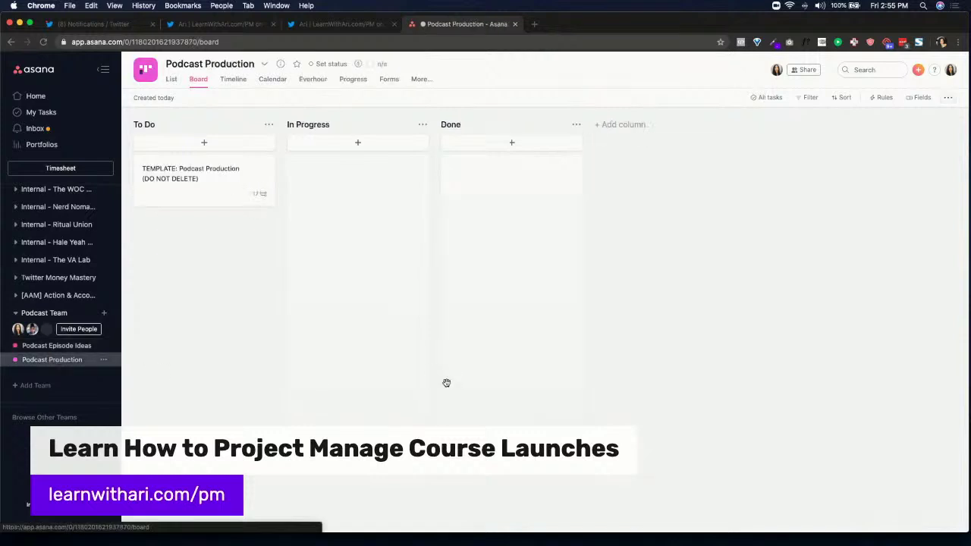
pyautogui.click(257, 167)
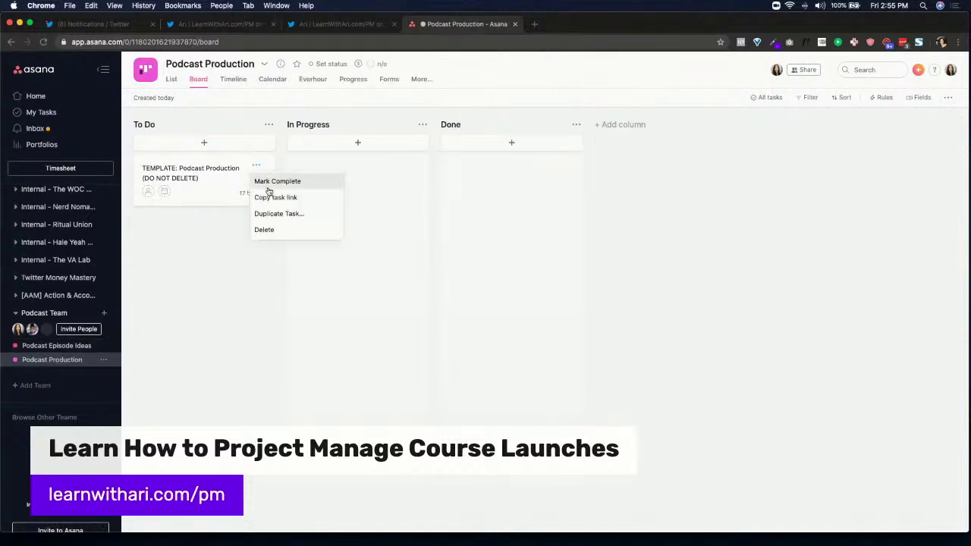
pyautogui.click(278, 214)
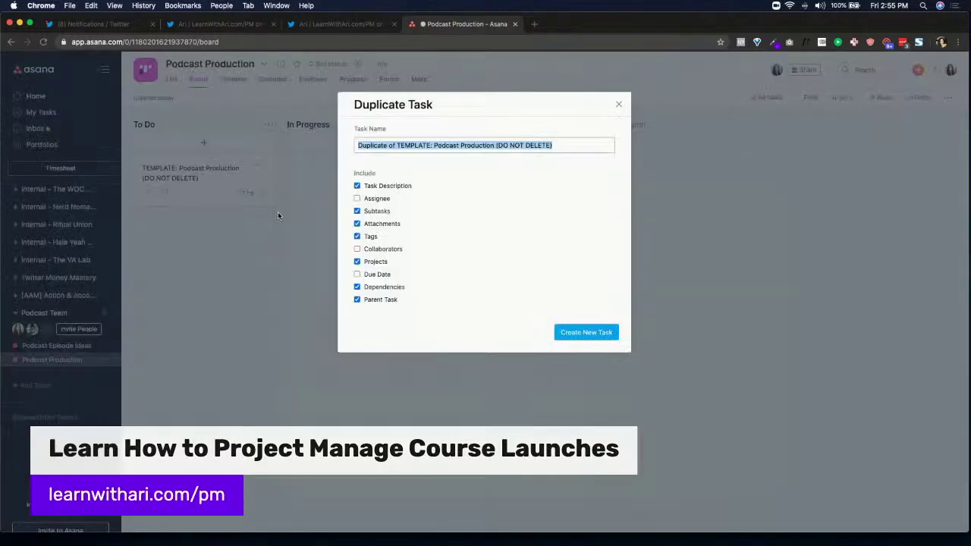
pyautogui.click(377, 198)
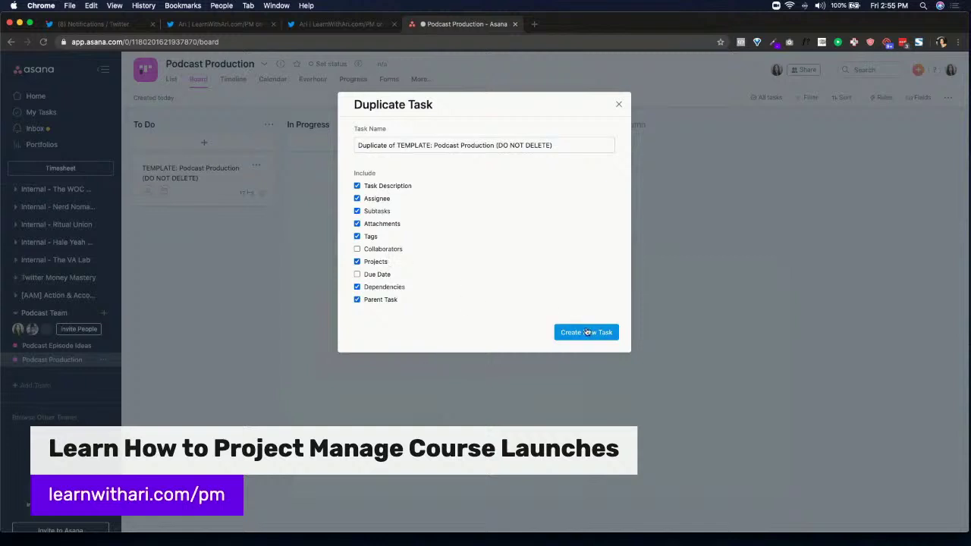
pyautogui.click(585, 332)
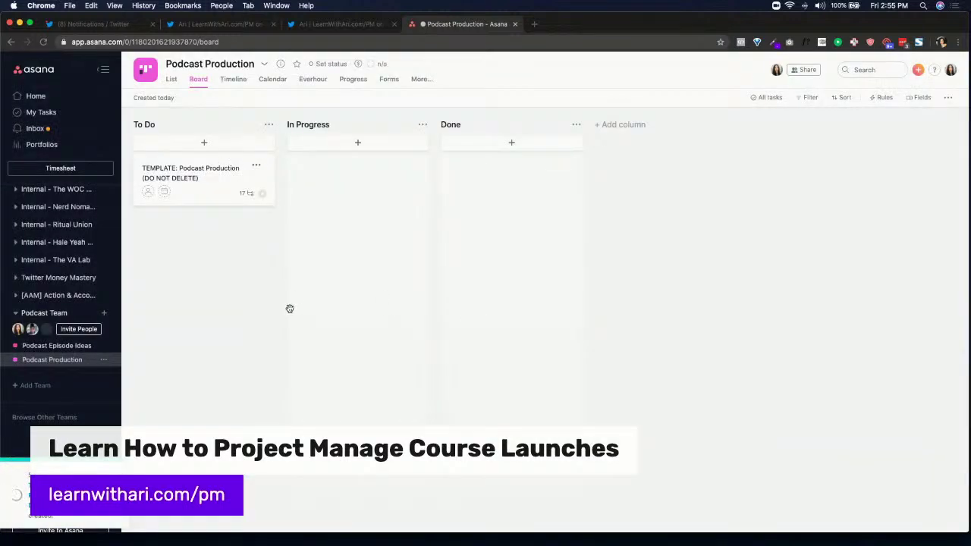
pyautogui.moveTo(199, 227); pyautogui.dragTo(331, 176)
pyautogui.click(342, 175)
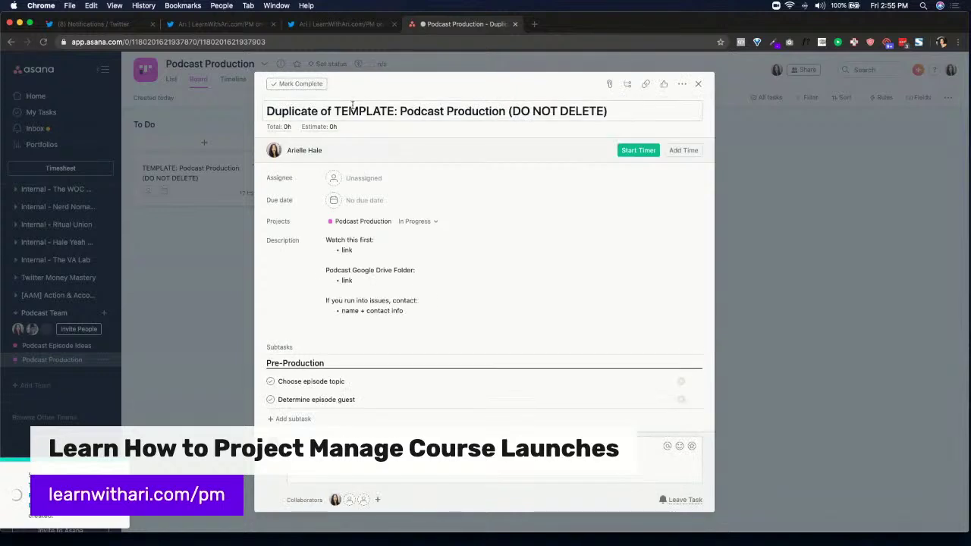
# Retitle the duplicate task 'Episode 200:' followed by the guest's name and review its subtasks
pyautogui.tripleClick(352, 105)
pyautogui.write('EPisode')
pyautogui.press('BackSpace')
pyautogui.press('BackSpace')
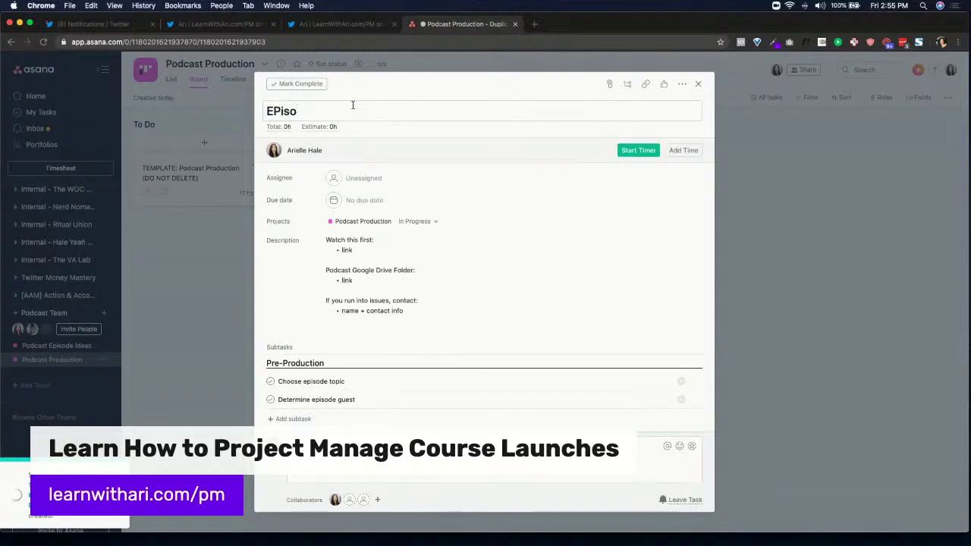
pyautogui.press('BackSpace')
pyautogui.press('BackSpace')
pyautogui.press('BackSpace')
pyautogui.press('BackSpace')
pyautogui.write('ipsod')
pyautogui.press('BackSpace')
pyautogui.press('BackSpace')
pyautogui.press('BackSpace')
pyautogui.press('BackSpace')
pyautogui.press('BackSpace')
pyautogui.write('p')
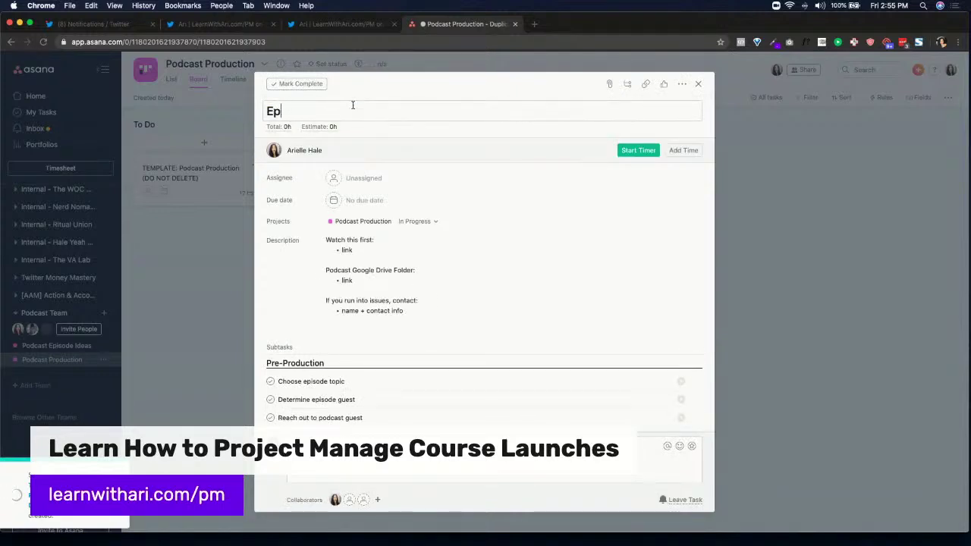
pyautogui.write('isode 200: Nite')
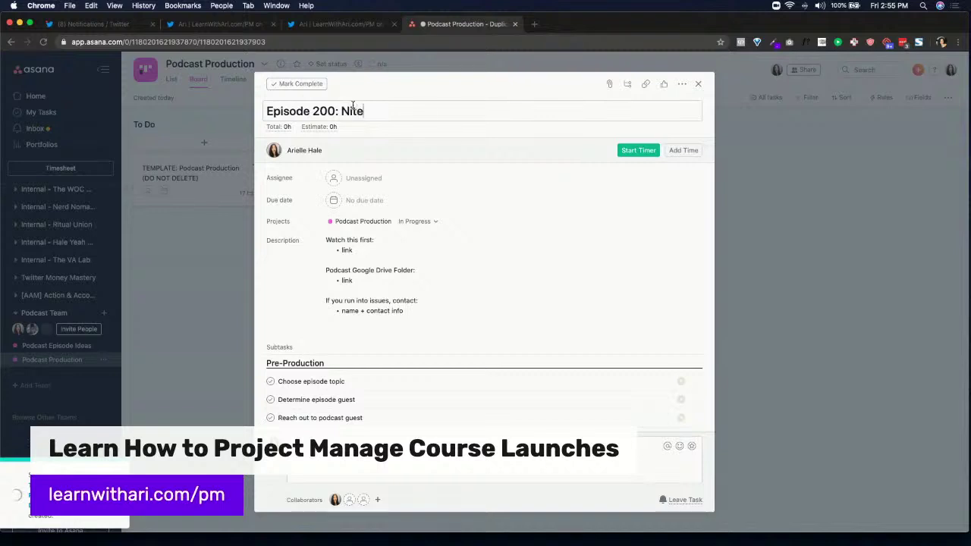
pyautogui.write('ah E.')
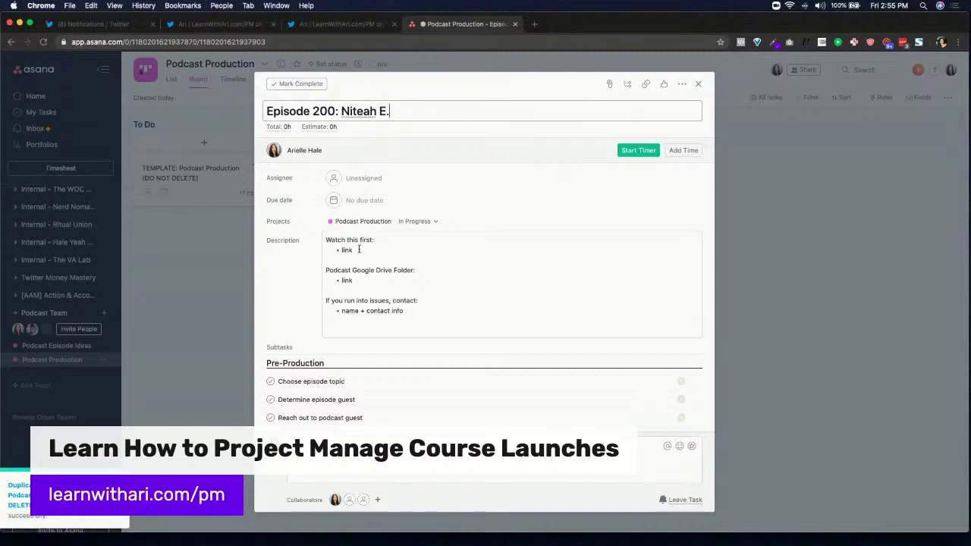
pyautogui.click(361, 281)
pyautogui.scroll(-10, 354, 250)
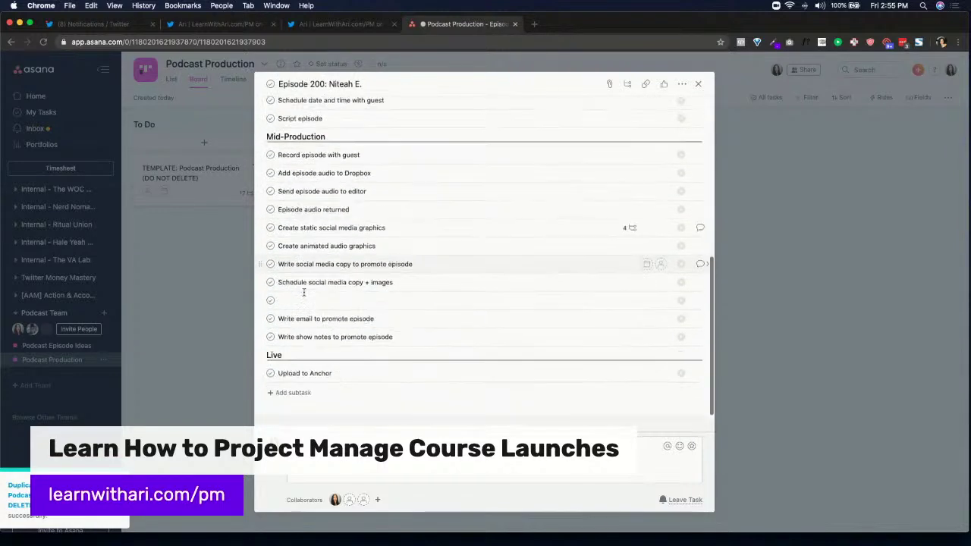
pyautogui.scroll(5, 567, 209)
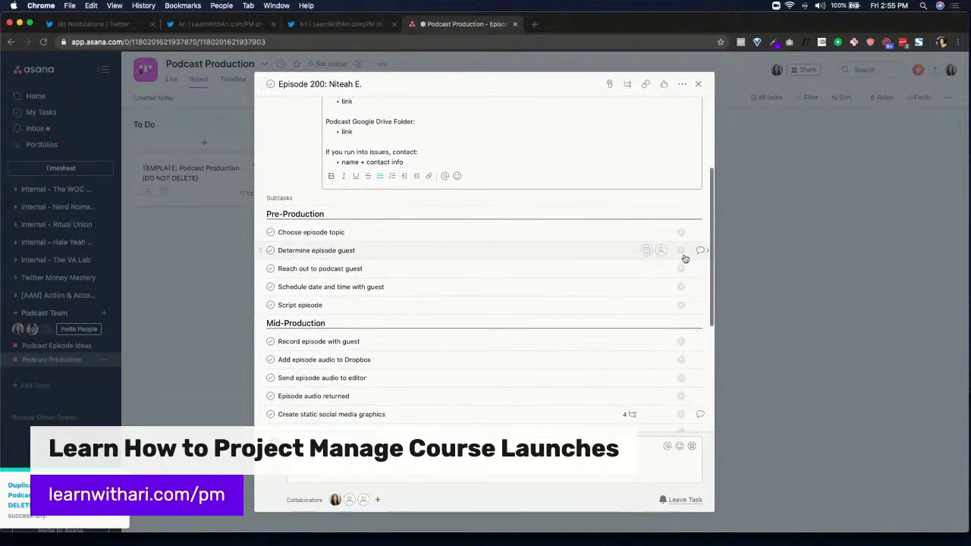
# Assign the template's Choose episode topic subtask to a team member
pyautogui.click(209, 175)
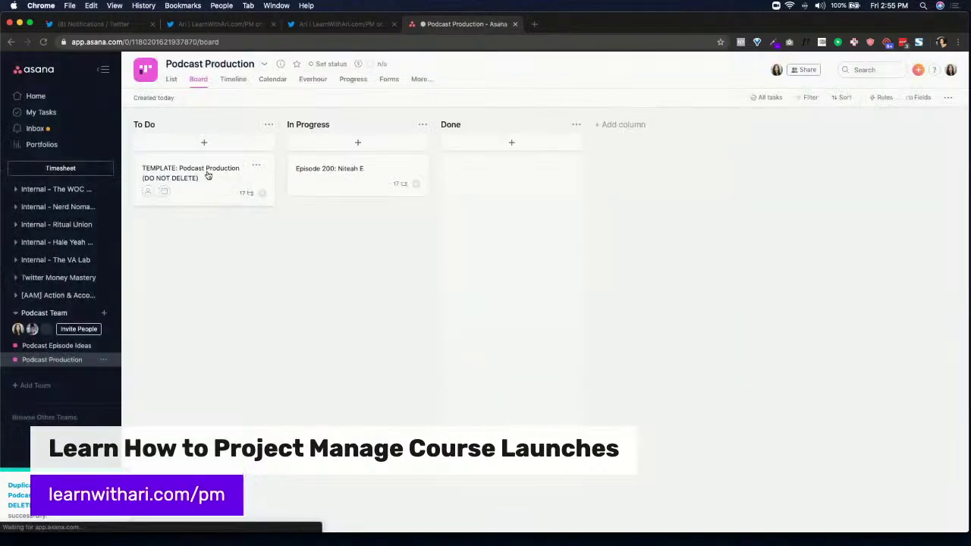
pyautogui.click(208, 175)
pyautogui.scroll(-5, 635, 288)
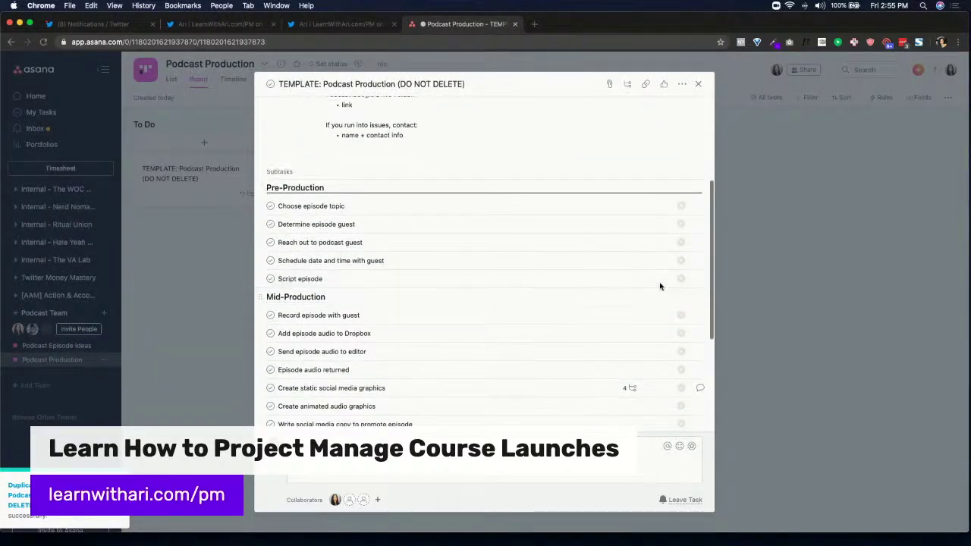
pyautogui.click(661, 206)
pyautogui.write('Arie')
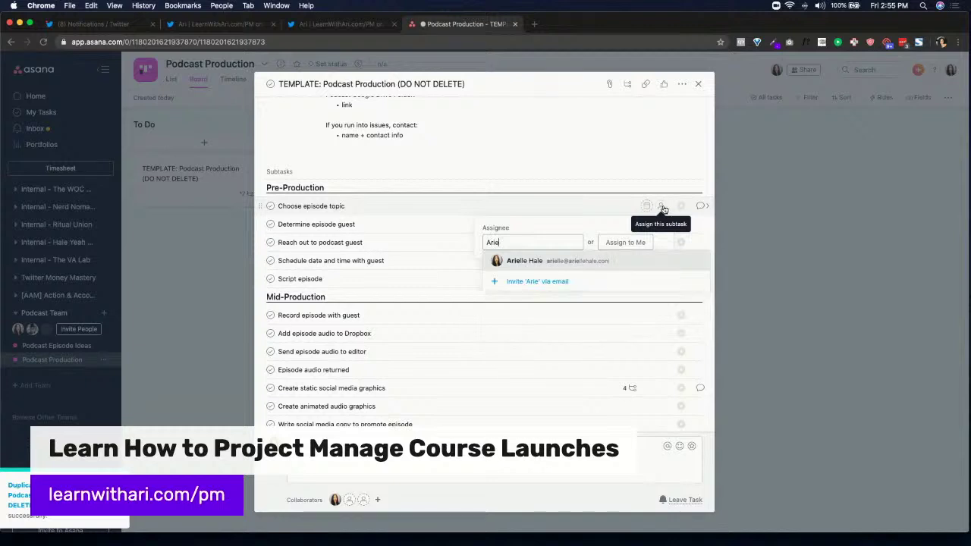
pyautogui.press('Return')
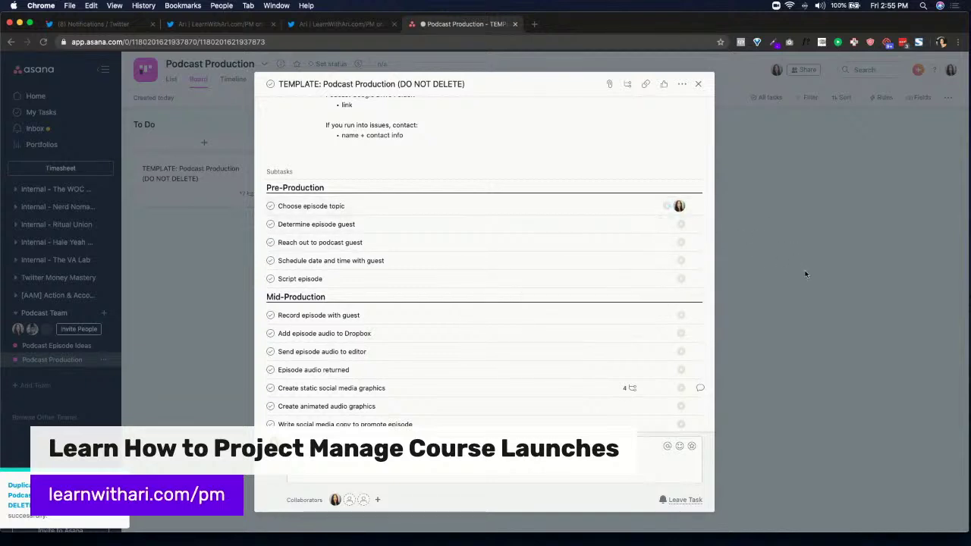
pyautogui.press('Escape')
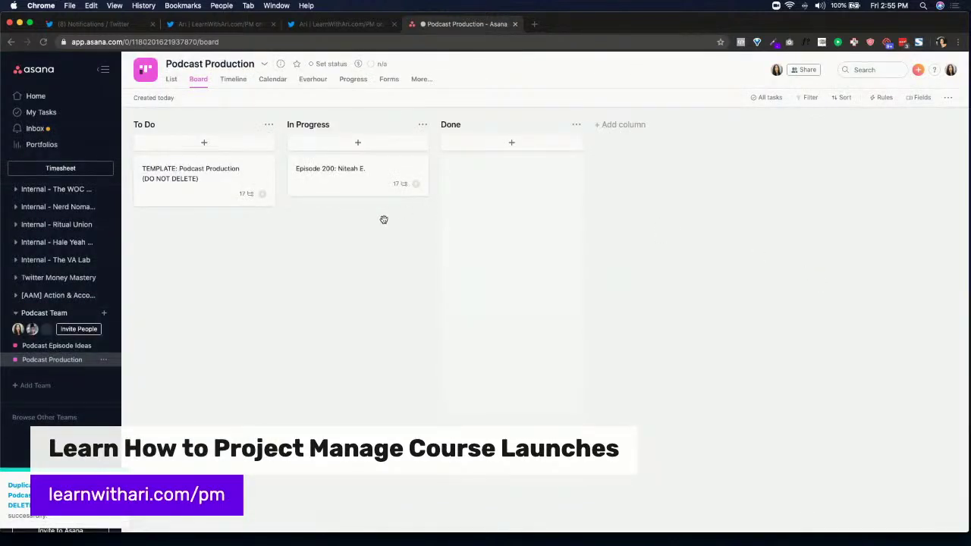
# Set the Episode 200 due date to June 26
pyautogui.click(318, 182)
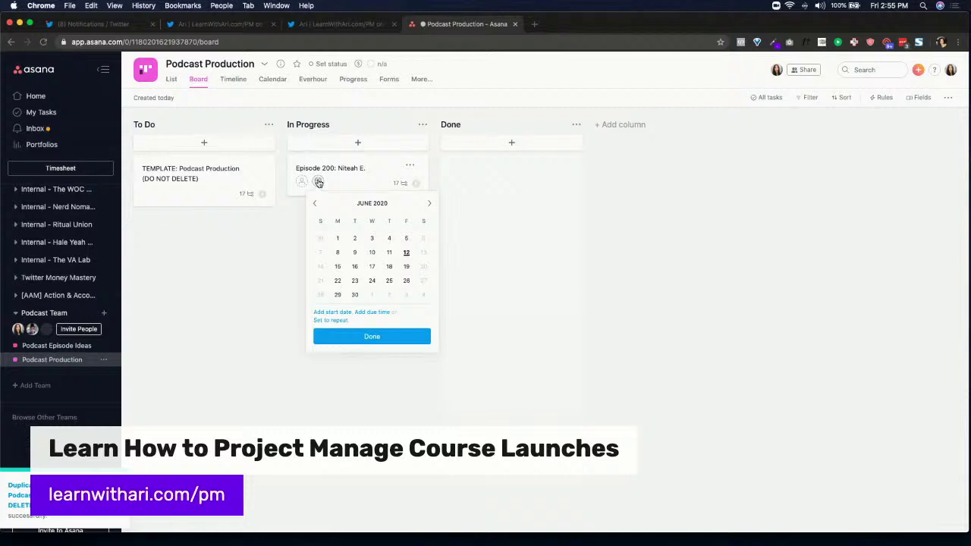
pyautogui.click(430, 205)
pyautogui.click(315, 203)
pyautogui.click(406, 281)
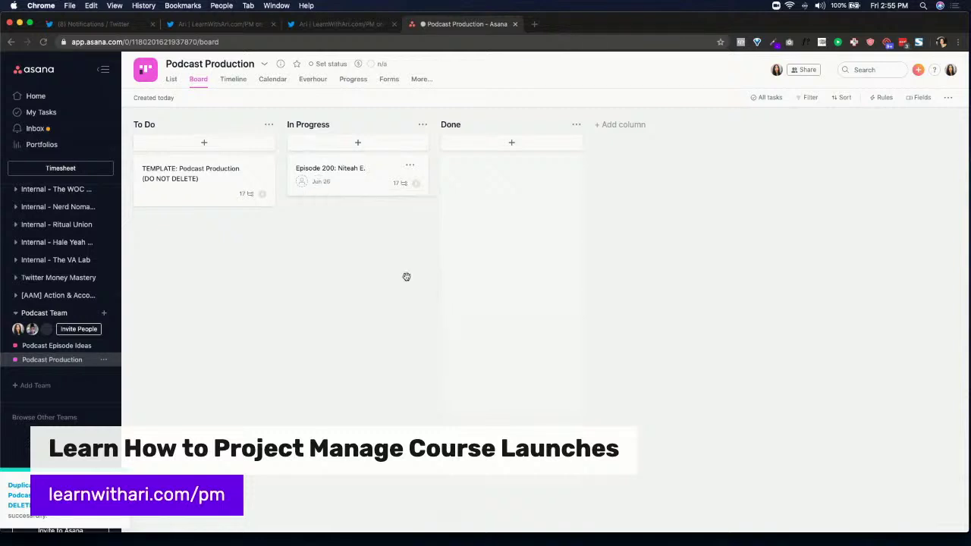
# Assign both the template task and Episode 200 to the presenter
pyautogui.click(244, 176)
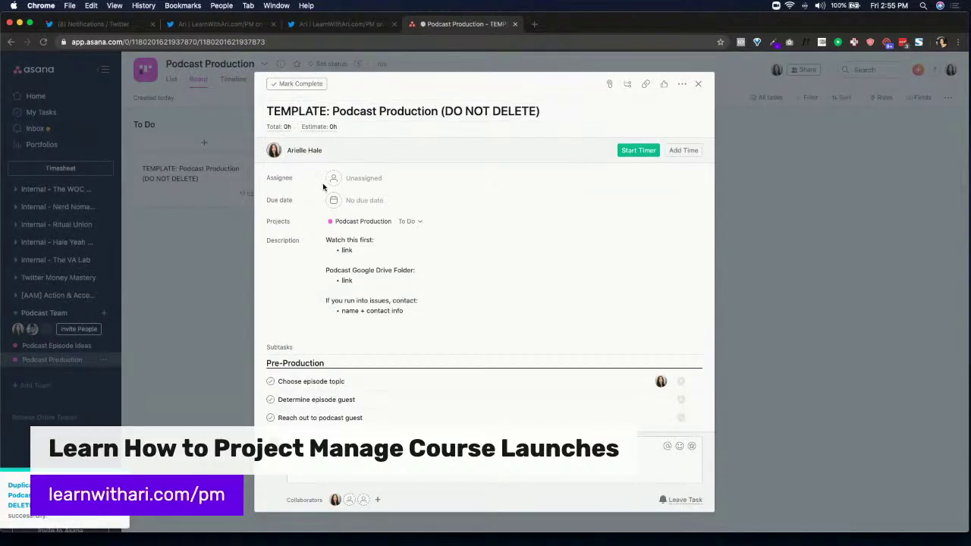
pyautogui.click(345, 178)
pyautogui.click(353, 197)
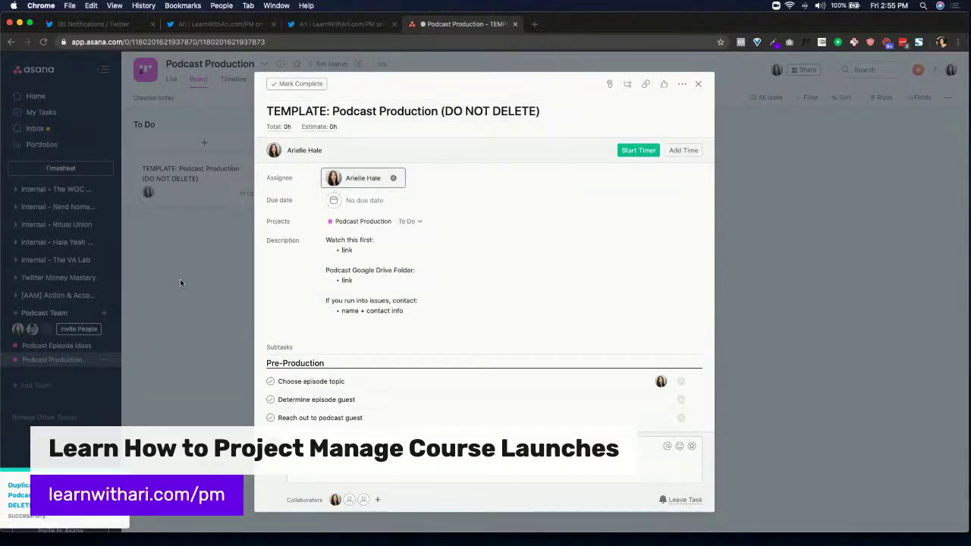
pyautogui.click(181, 283)
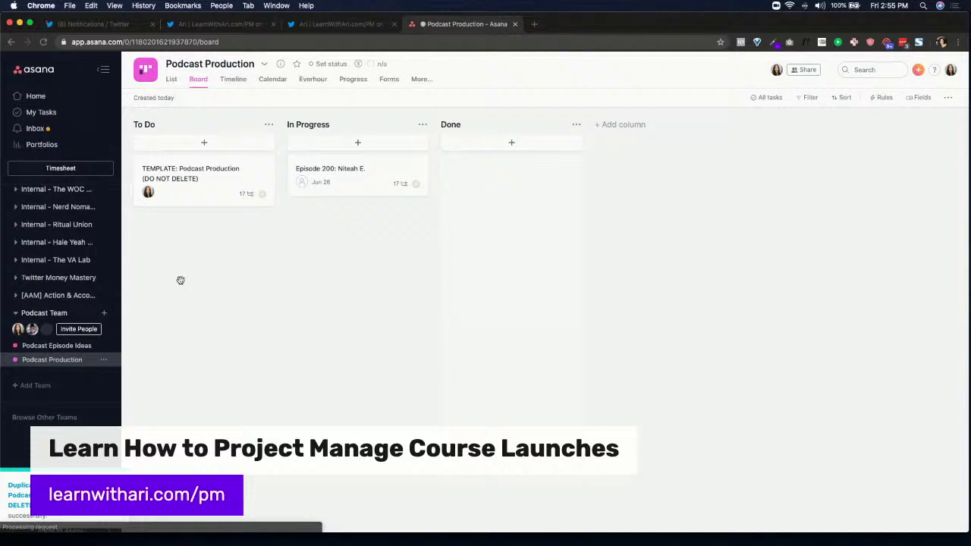
pyautogui.click(302, 182)
pyautogui.click(322, 229)
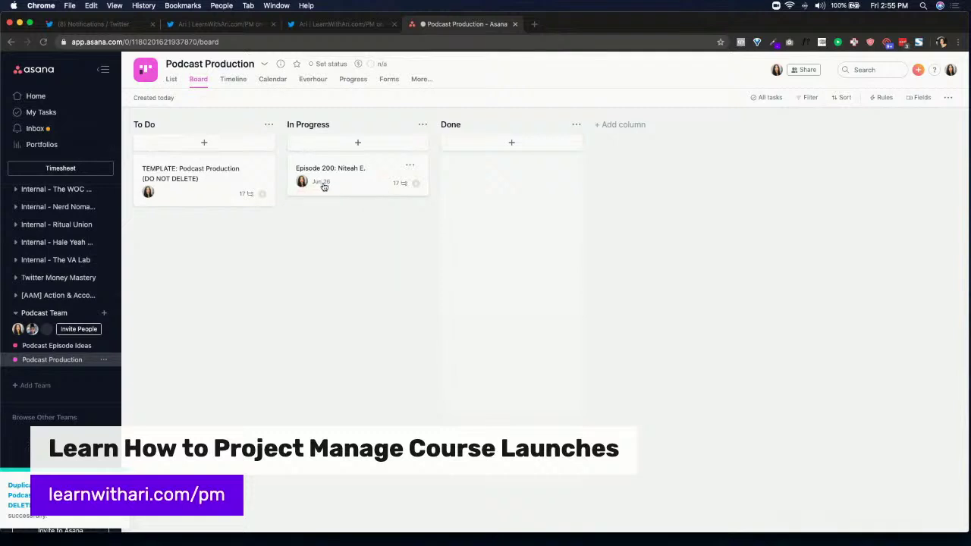
# Review the Episode 200 task details
pyautogui.click(369, 188)
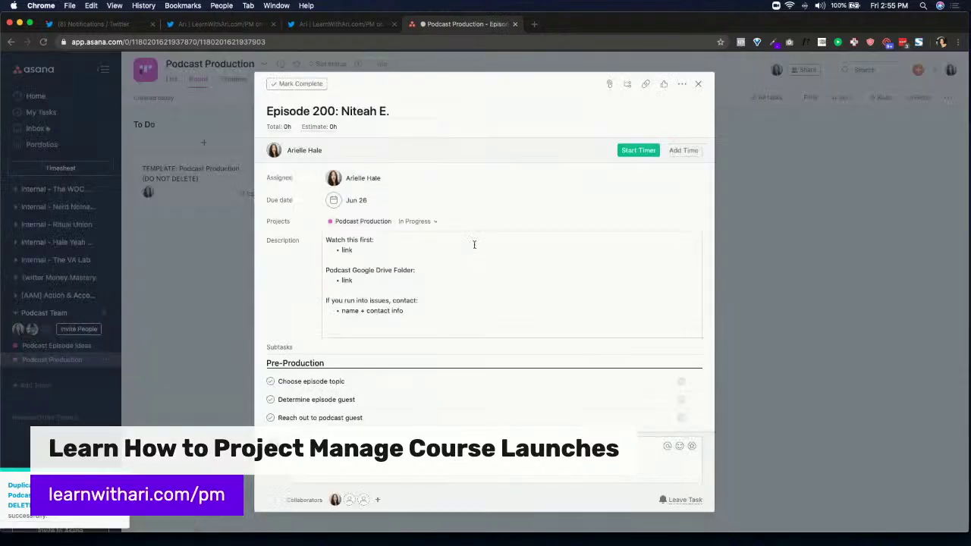
pyautogui.scroll(-5, 473, 245)
pyautogui.scroll(-3, 657, 301)
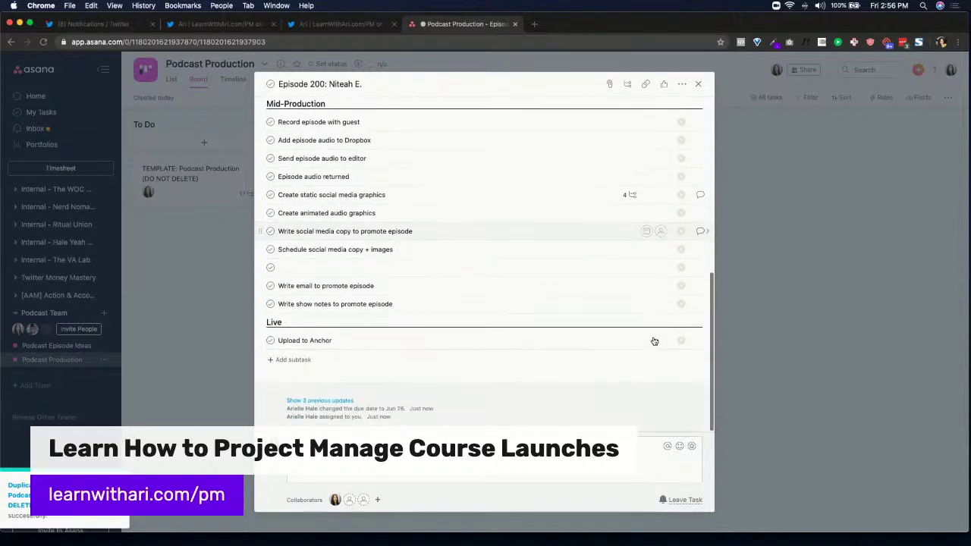
pyautogui.scroll(8, 550, 301)
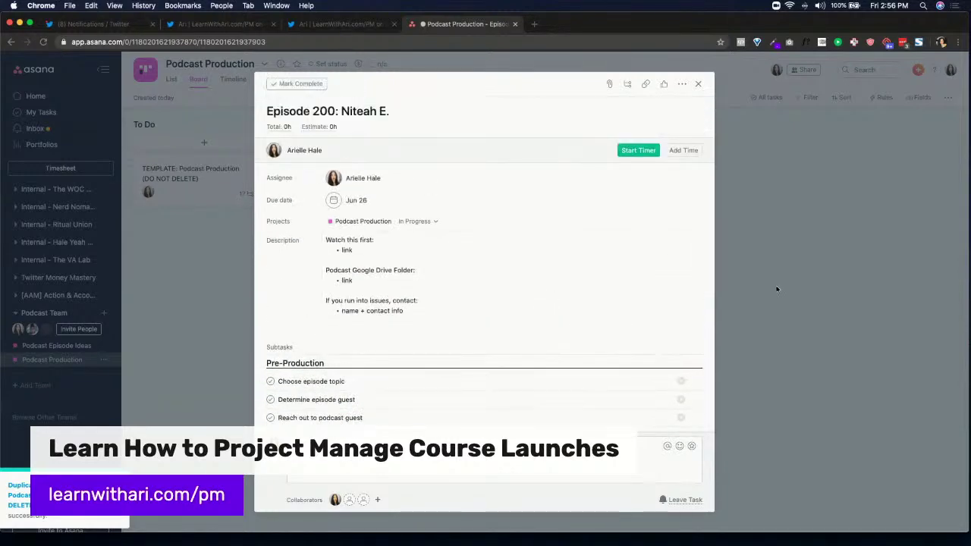
pyautogui.press('Escape')
# Insert 'Episode' into the template's description heading to read 'Podcast Episode Google Drive Folder:'
pyautogui.click(223, 173)
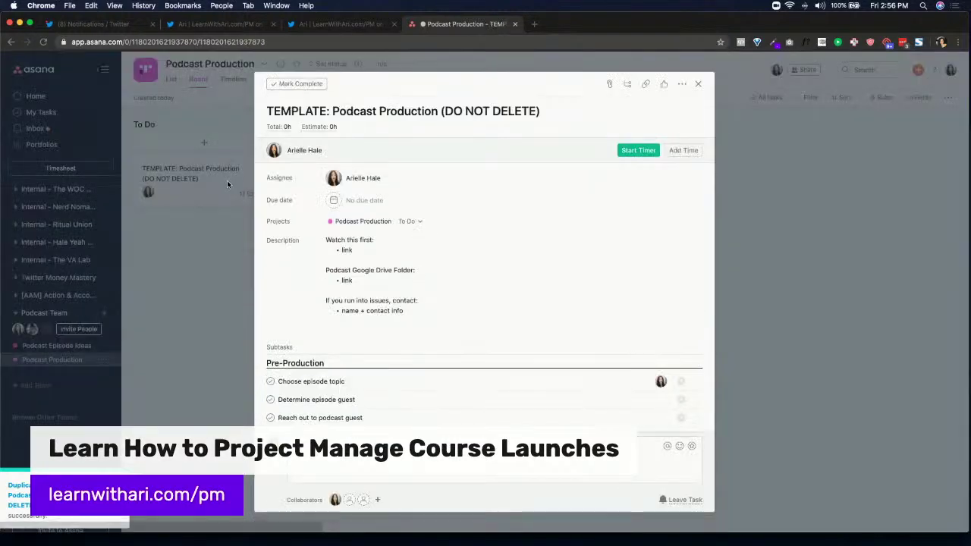
pyautogui.scroll(-10, 392, 238)
pyautogui.scroll(6, 391, 239)
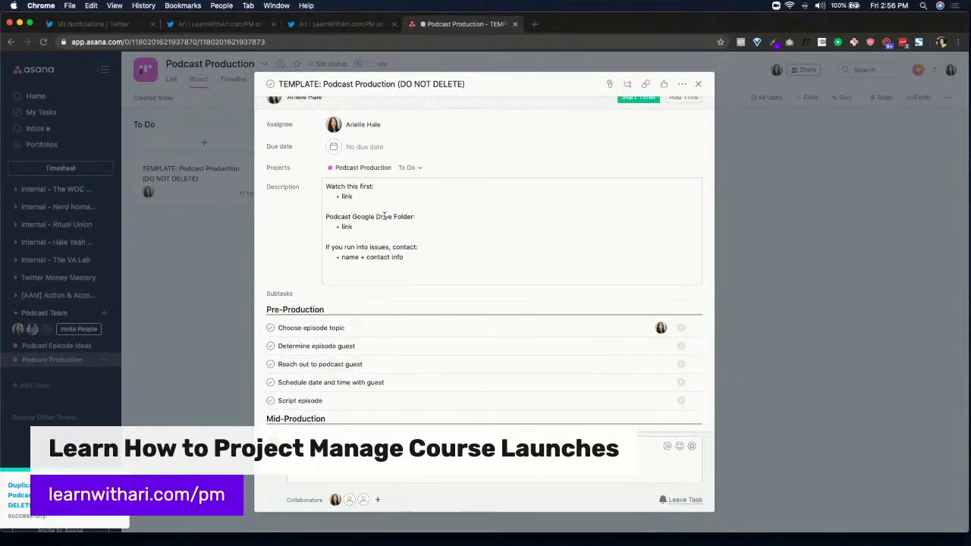
pyautogui.click(349, 217)
pyautogui.write('Episode')
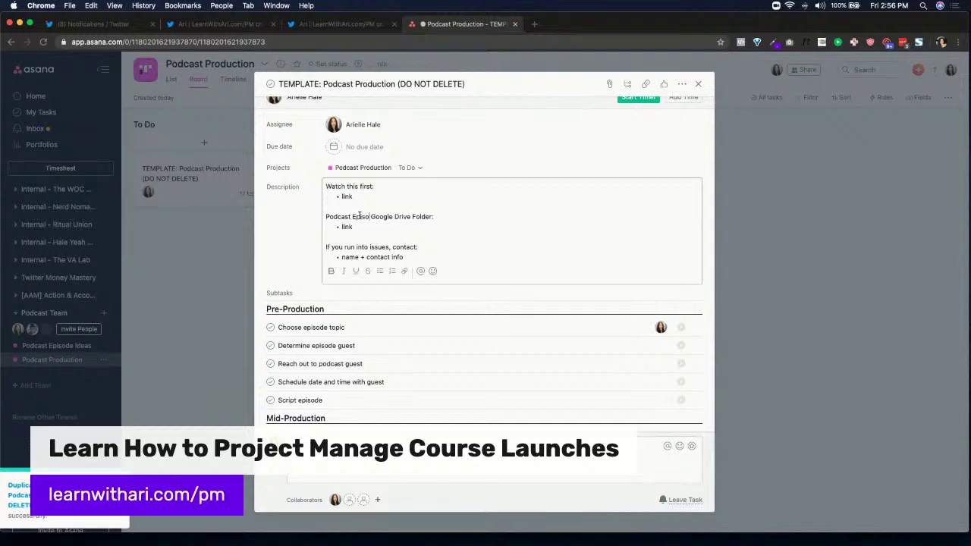
pyautogui.scroll(-3, 480, 236)
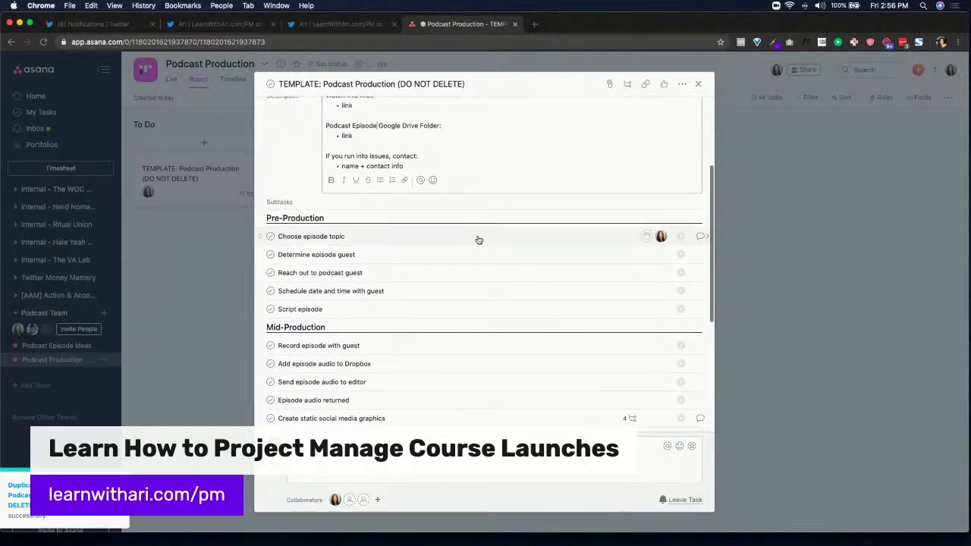
pyautogui.click(447, 136)
pyautogui.scroll(2, 452, 190)
pyautogui.scroll(-5, 453, 232)
pyautogui.scroll(6, 453, 232)
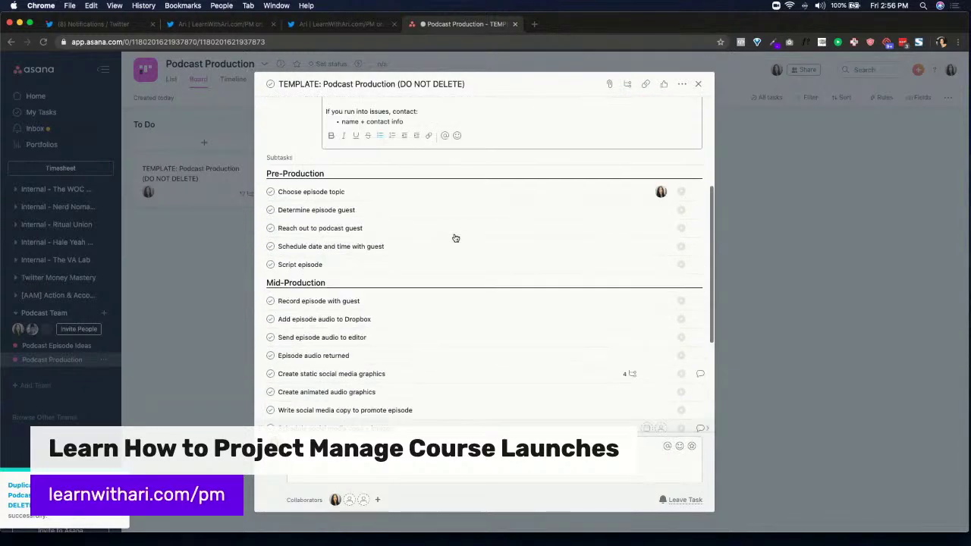
pyautogui.scroll(1, 455, 238)
pyautogui.click(400, 211)
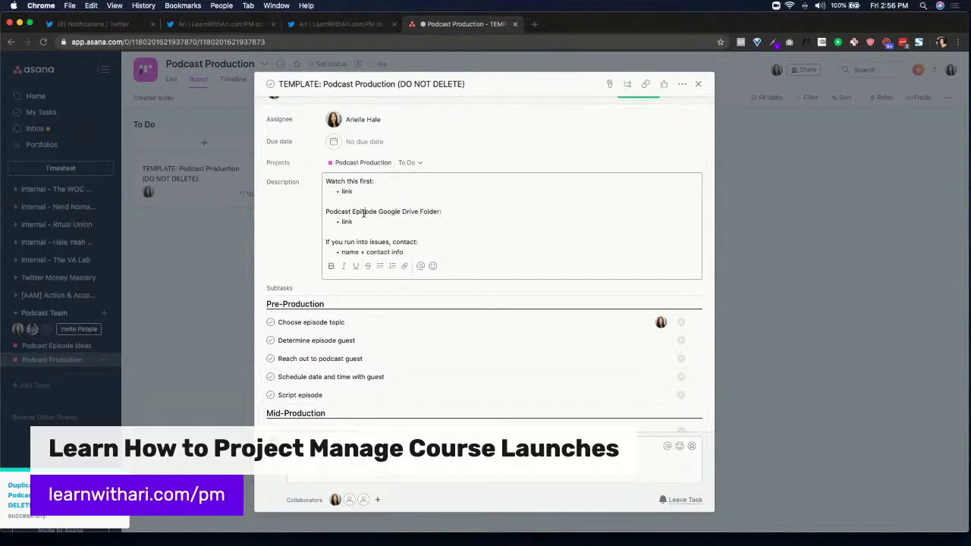
pyautogui.scroll(-8, 360, 221)
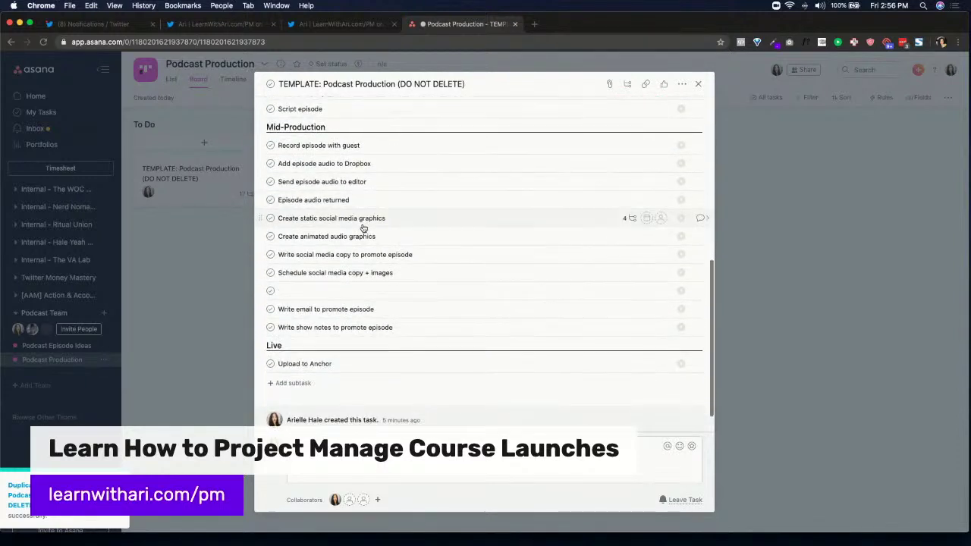
pyautogui.click(776, 353)
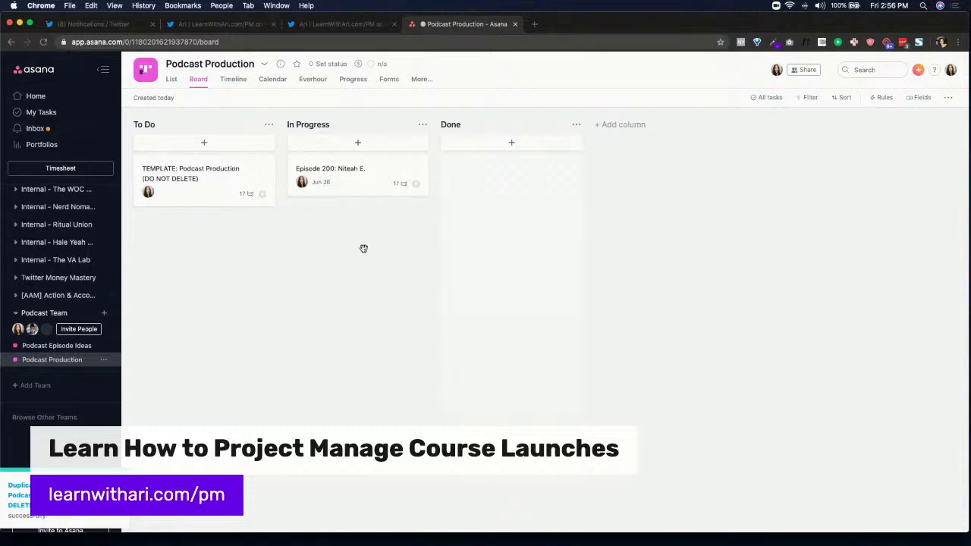
# In Twitter, open the Asana vs. Trello tweet from the notifications feed
pyautogui.click(222, 24)
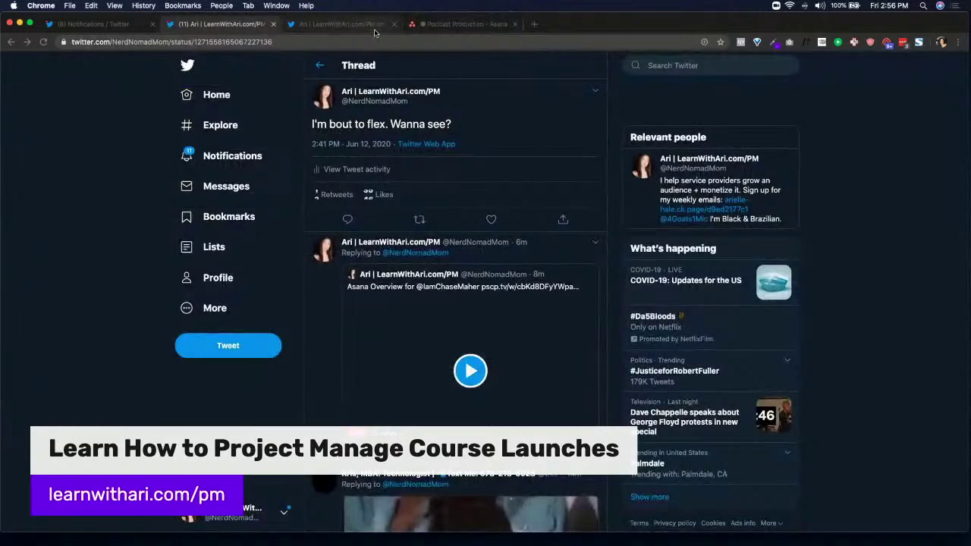
pyautogui.click(232, 155)
pyautogui.scroll(-20, 380, 198)
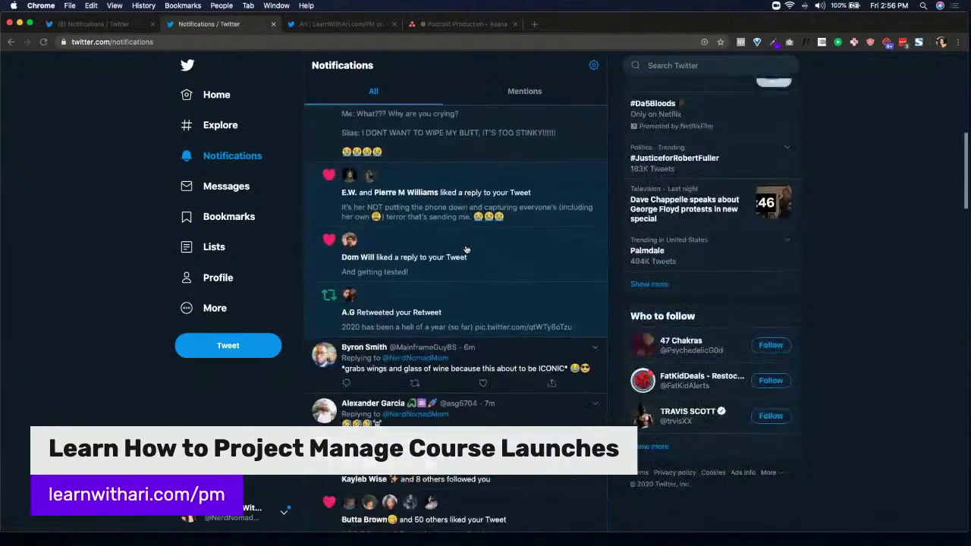
pyautogui.scroll(-15, 466, 250)
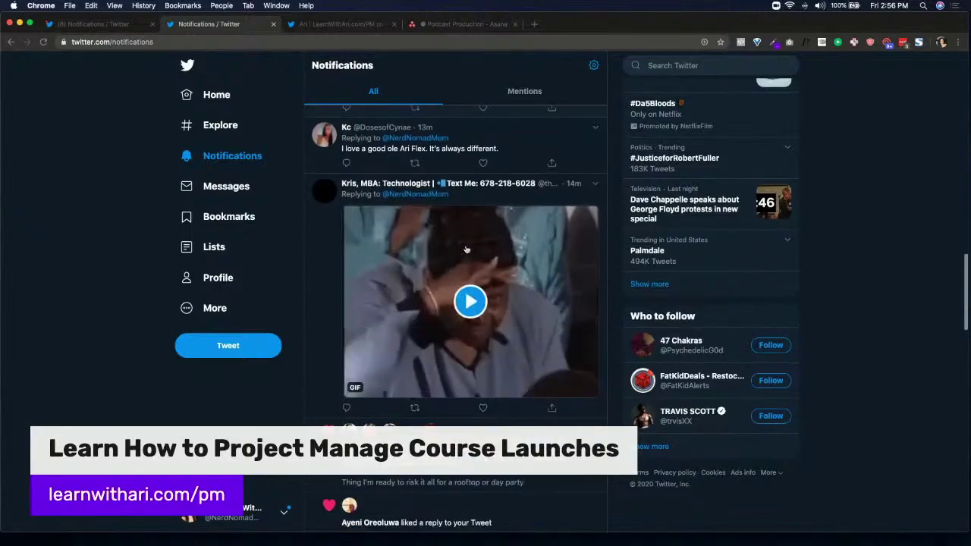
pyautogui.scroll(-15, 465, 249)
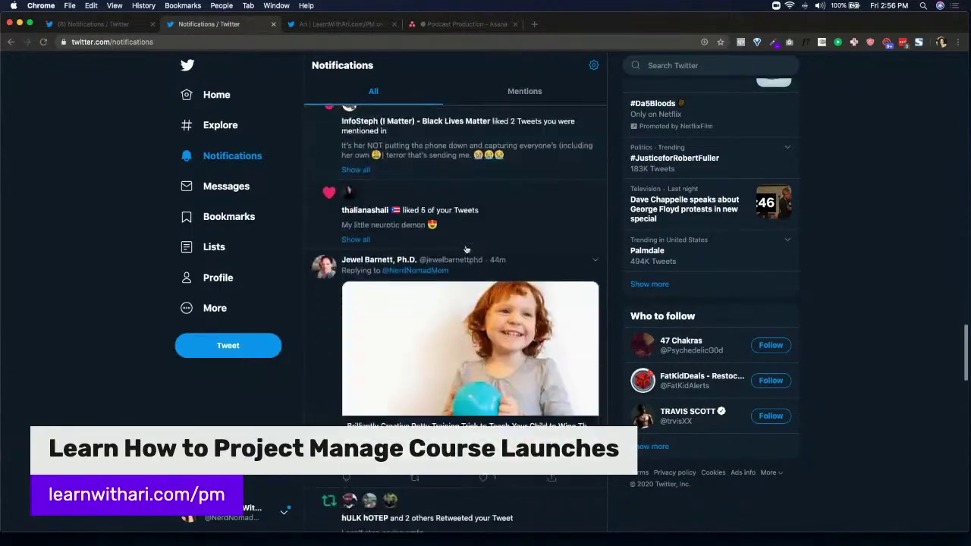
pyautogui.scroll(-8, 466, 250)
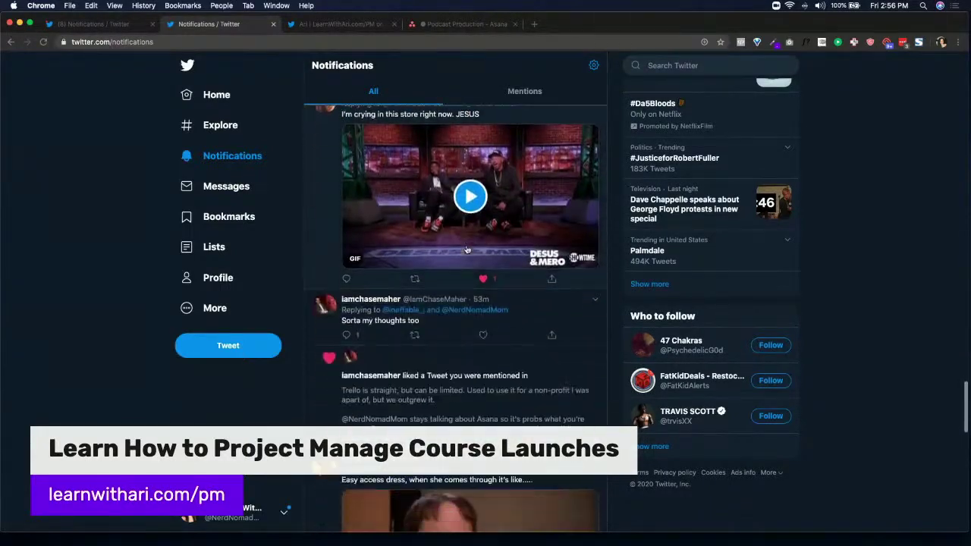
pyautogui.click(467, 280)
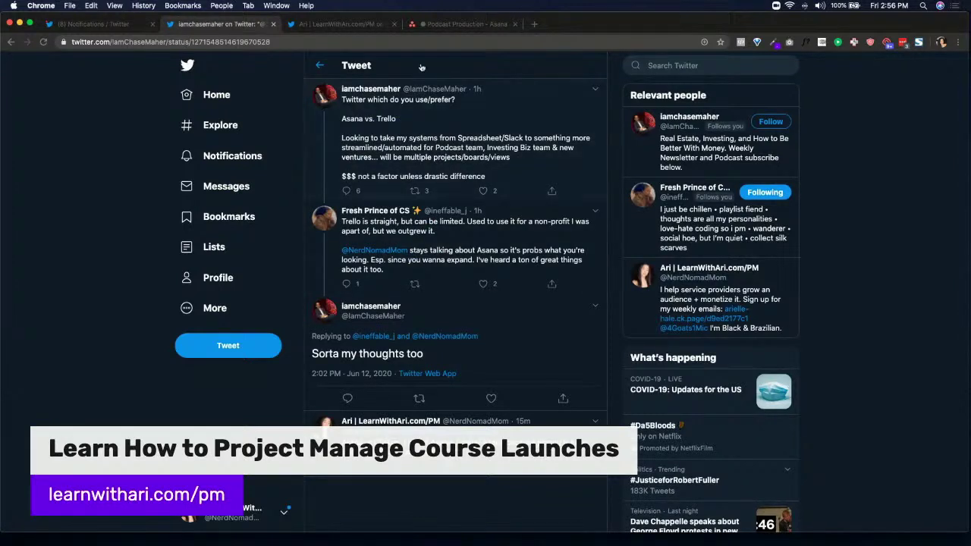
# Back in Asana, start a new team named 'Biz Investing Team'
pyautogui.click(459, 24)
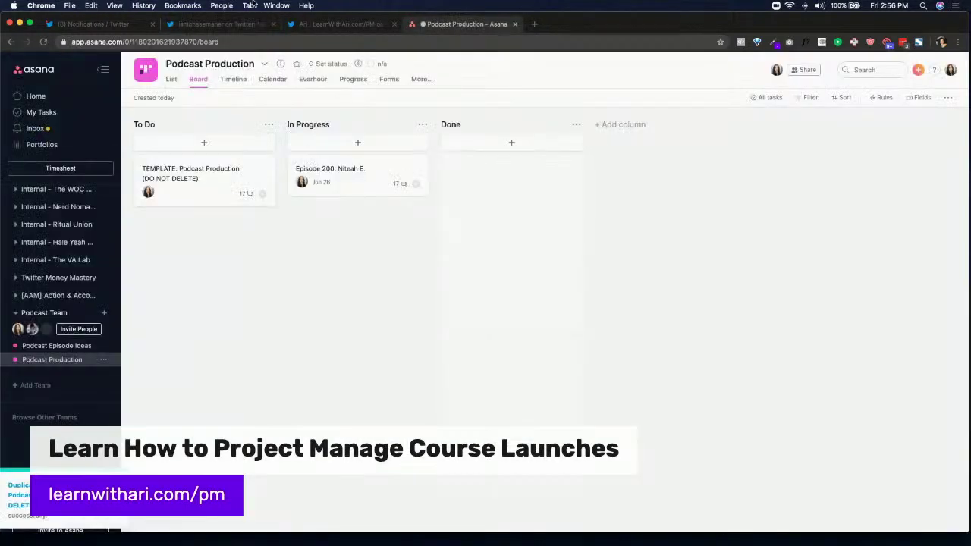
pyautogui.click(104, 313)
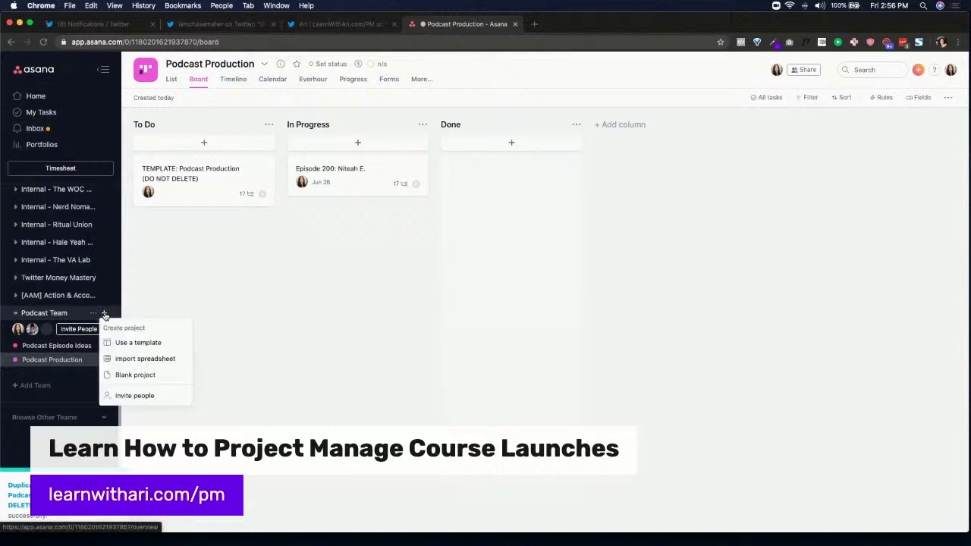
pyautogui.click(47, 387)
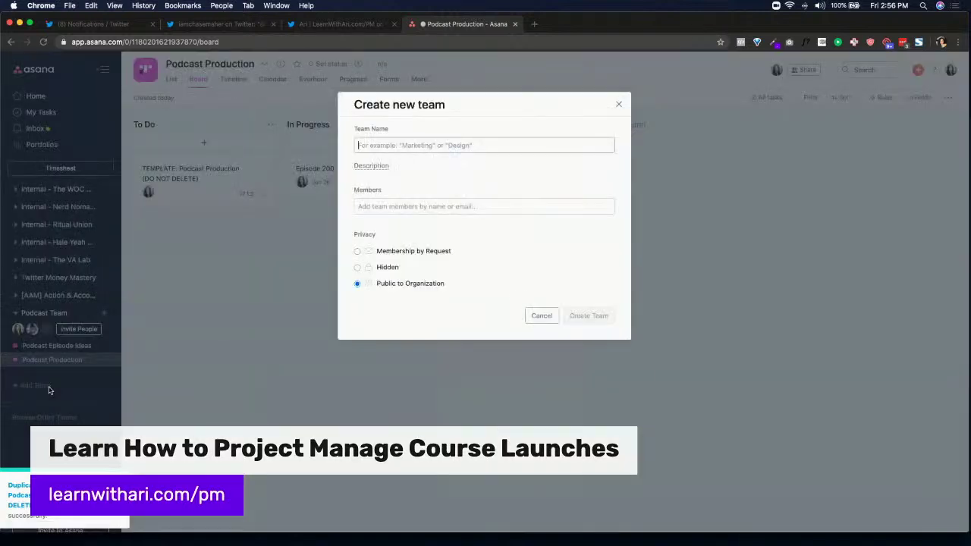
pyautogui.write('Investing B')
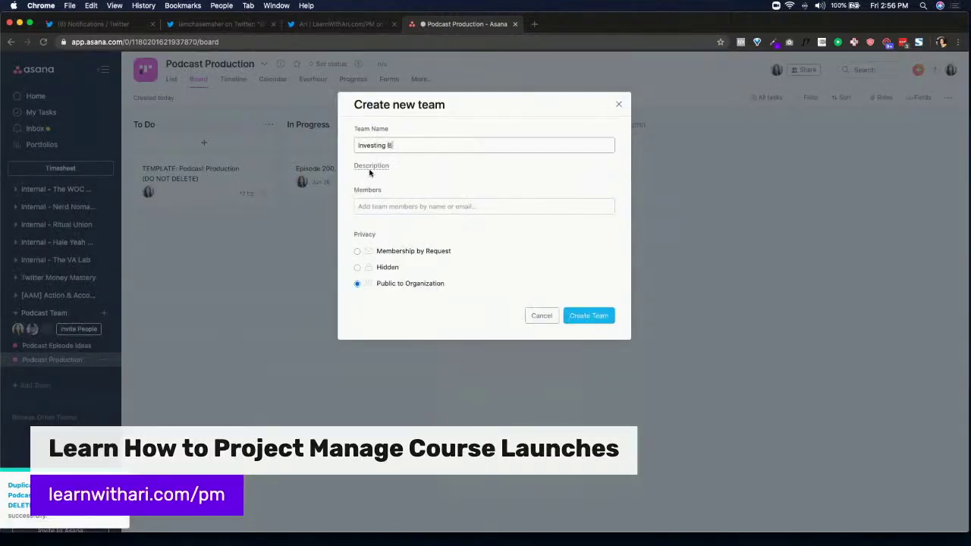
pyautogui.write('usines')
pyautogui.press('super+a')
pyautogui.write('Inve')
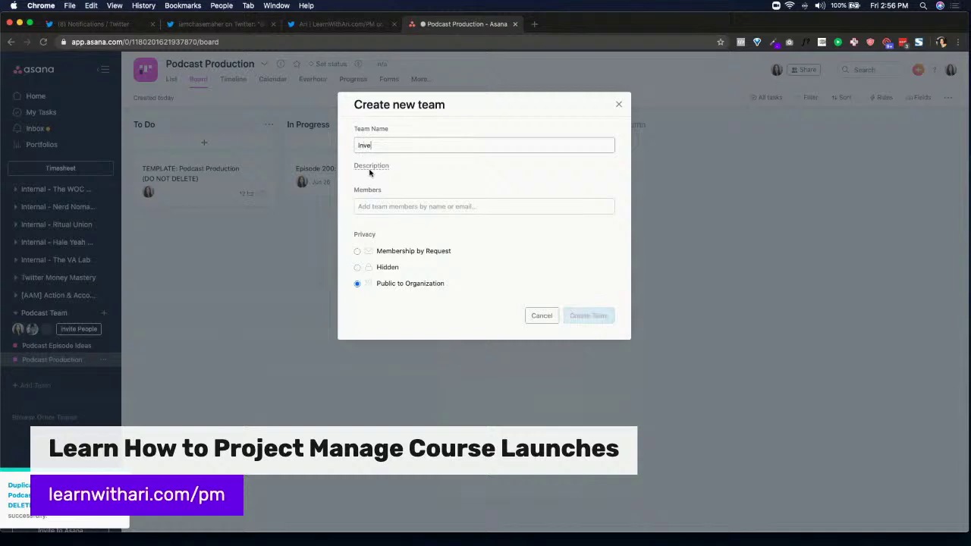
pyautogui.press('super+a')
pyautogui.write('Biz Investing')
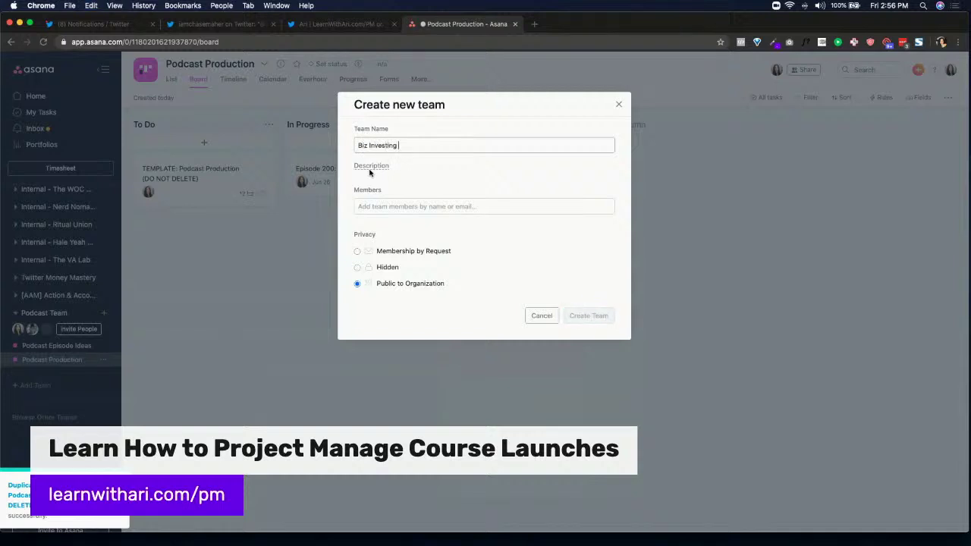
pyautogui.write(' Team')
# Create the Biz Investing Team and a blank project in it called 'Business Leads'
pyautogui.click(588, 315)
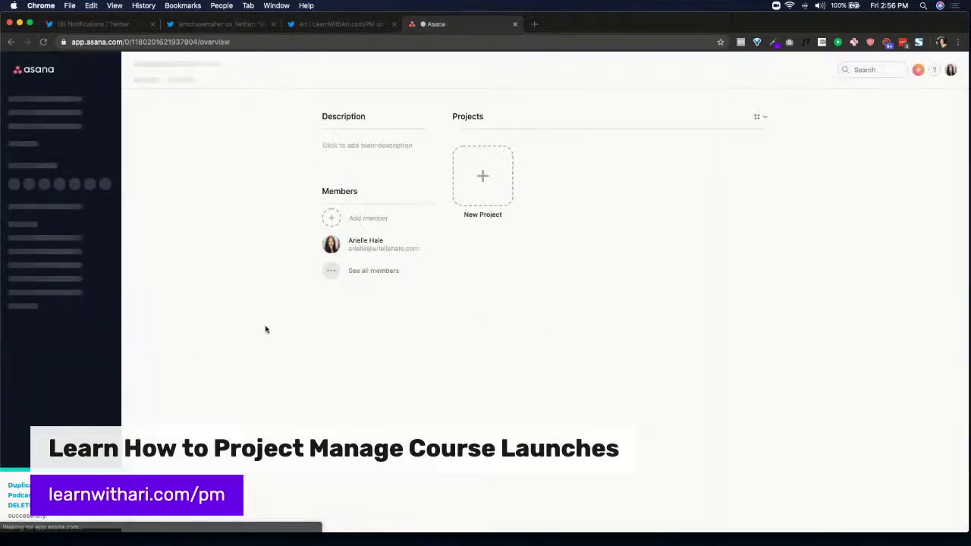
pyautogui.click(467, 162)
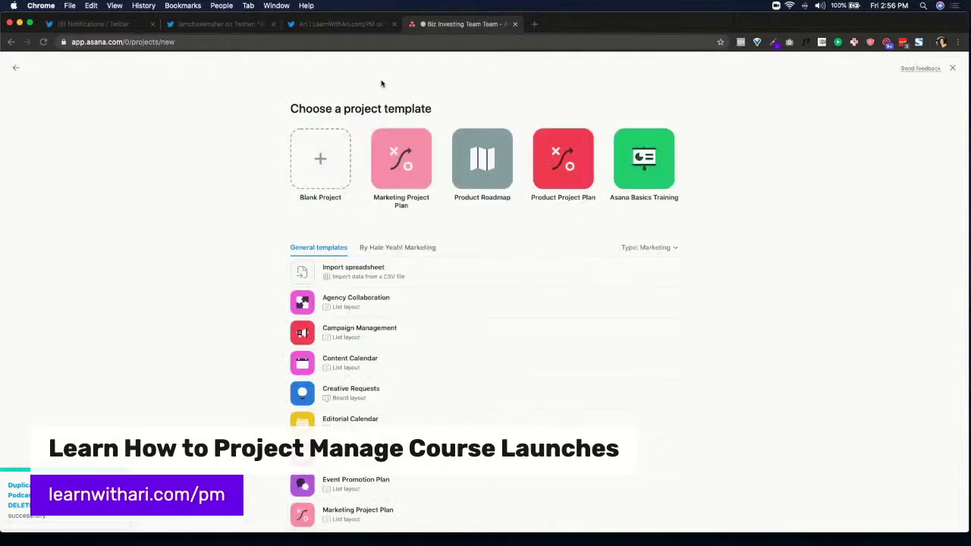
pyautogui.click(318, 163)
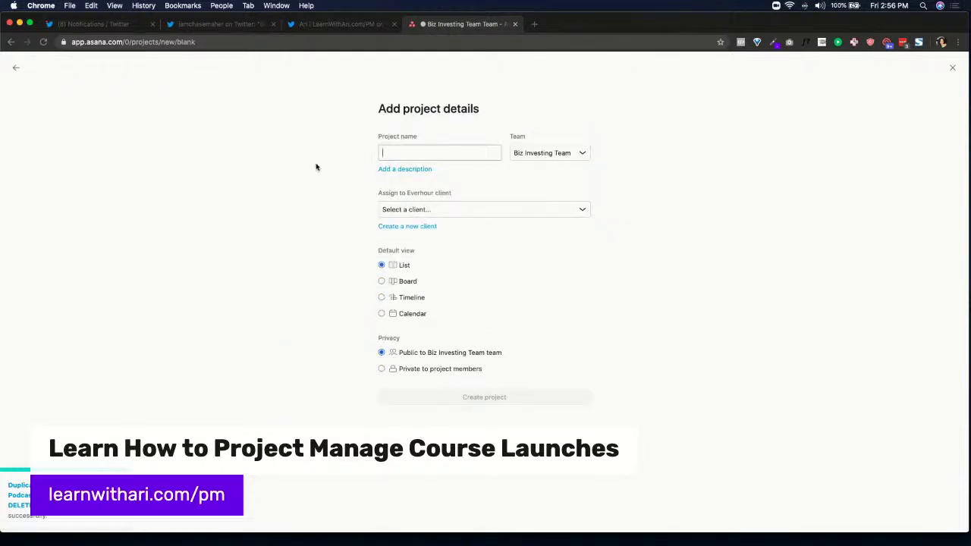
pyautogui.write('Busines')
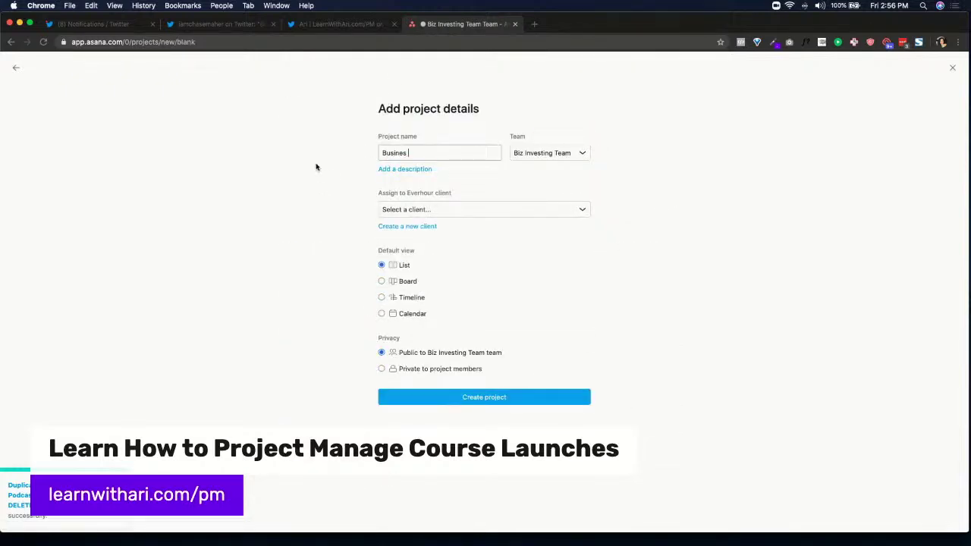
pyautogui.write('s Leads')
pyautogui.click(485, 404)
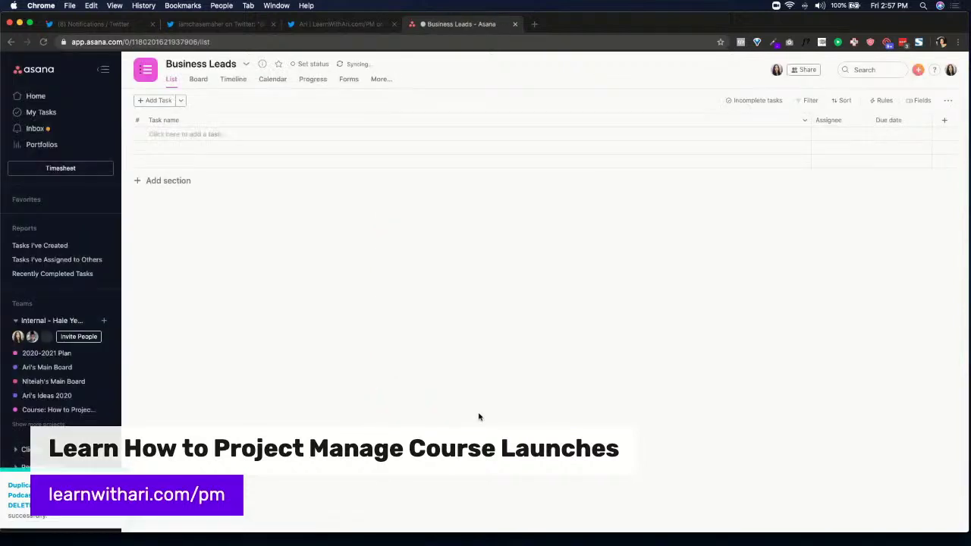
# Add the Task Status field from the custom field library as a column in Business Leads
pyautogui.click(923, 102)
pyautogui.click(925, 105)
pyautogui.click(943, 120)
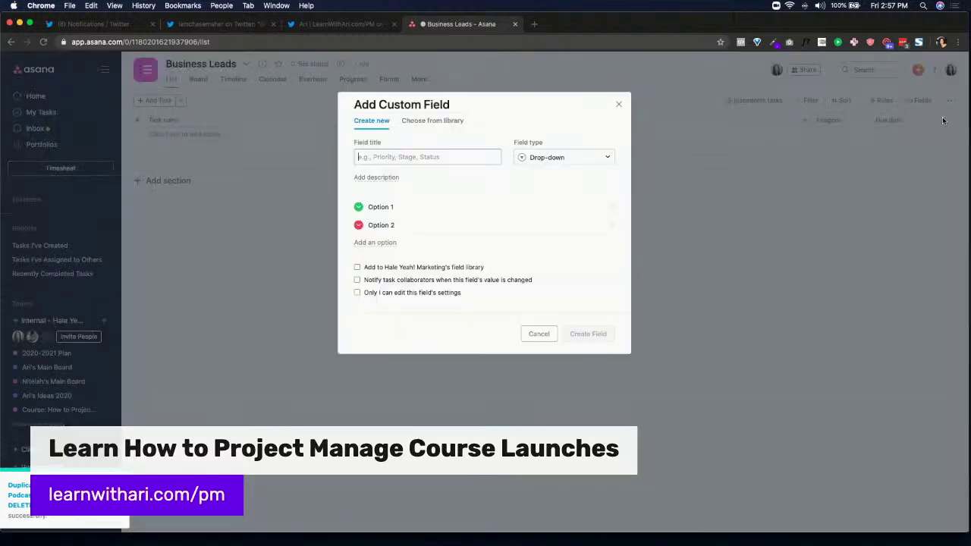
pyautogui.click(422, 123)
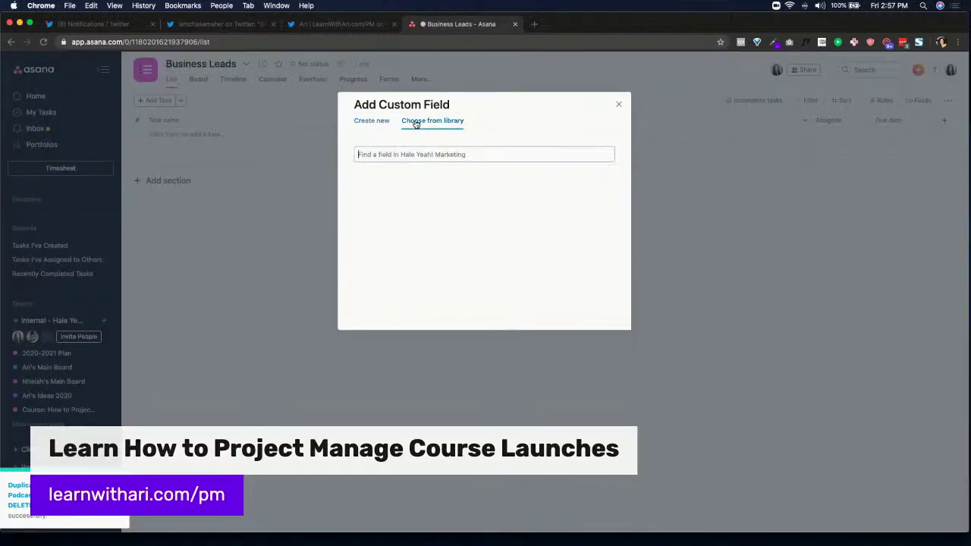
pyautogui.scroll(-2, 470, 208)
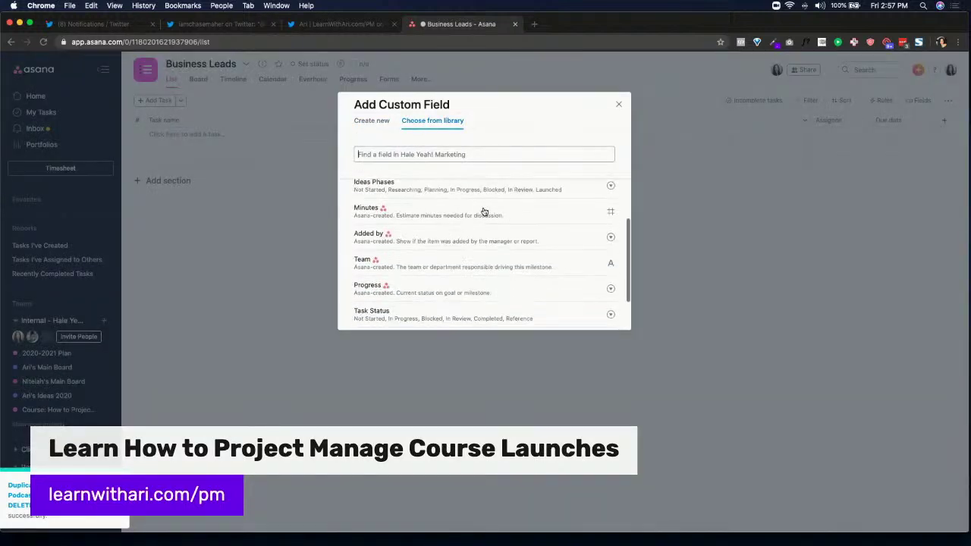
pyautogui.scroll(1, 484, 211)
pyautogui.scroll(-1, 455, 214)
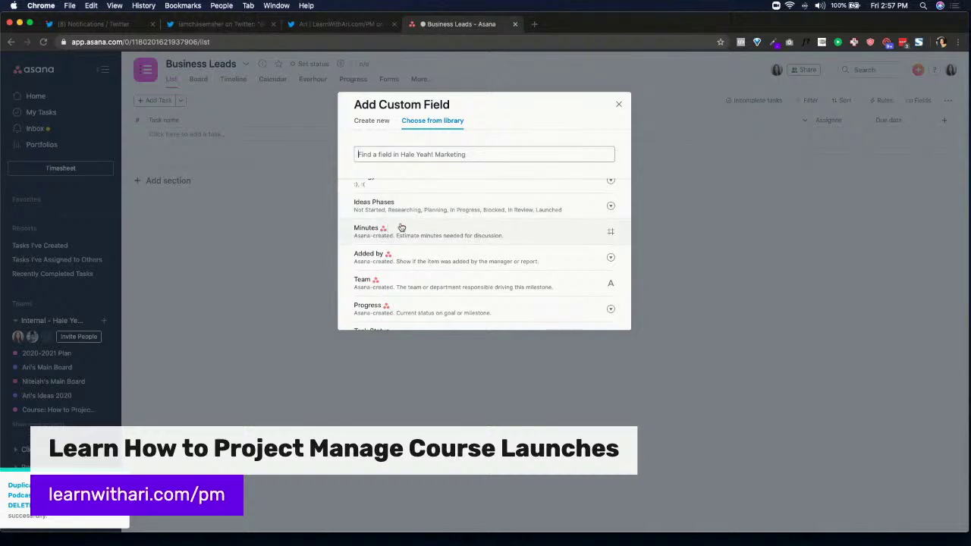
pyautogui.scroll(-3, 403, 228)
pyautogui.scroll(-3, 415, 226)
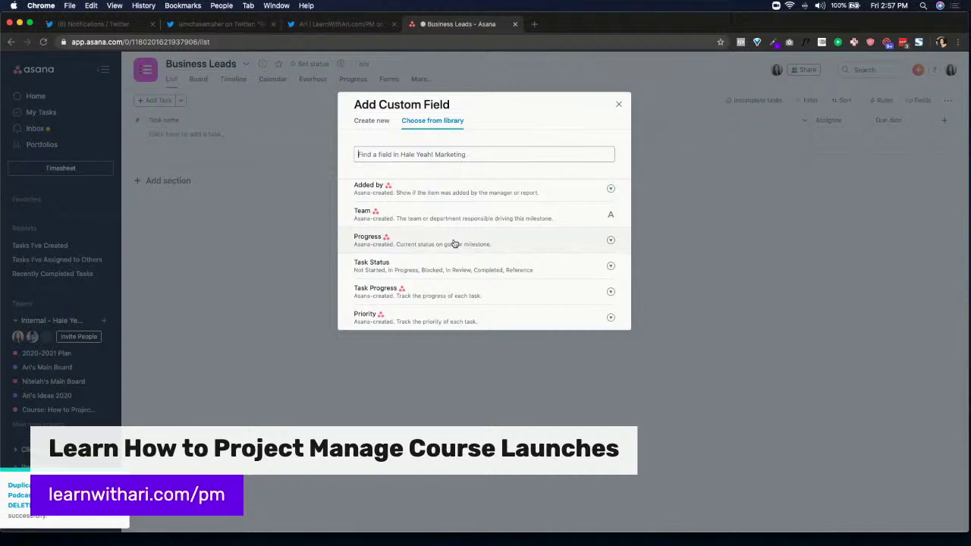
pyautogui.click(467, 271)
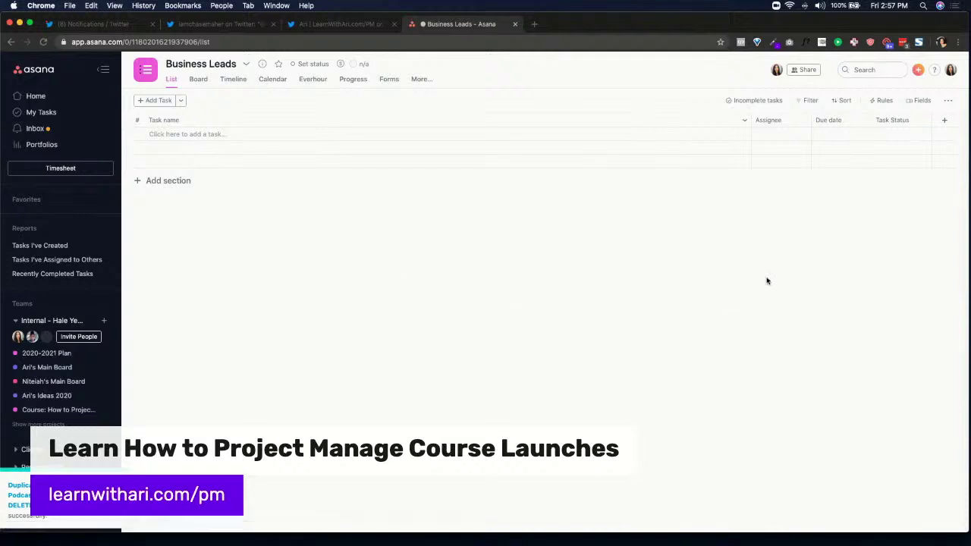
# Add a section named 'REFERENCE + IMPORTANT SECTION' to the project
pyautogui.click(897, 138)
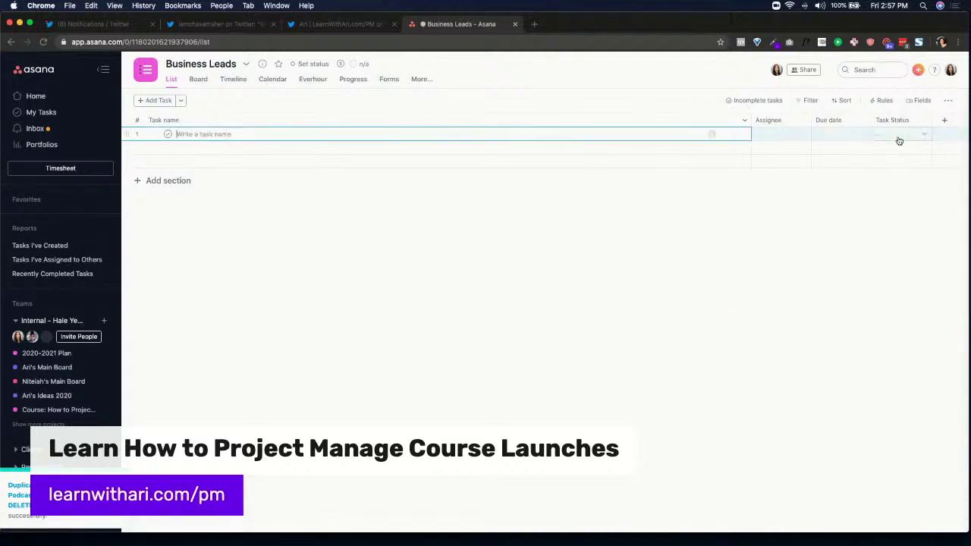
pyautogui.click(916, 136)
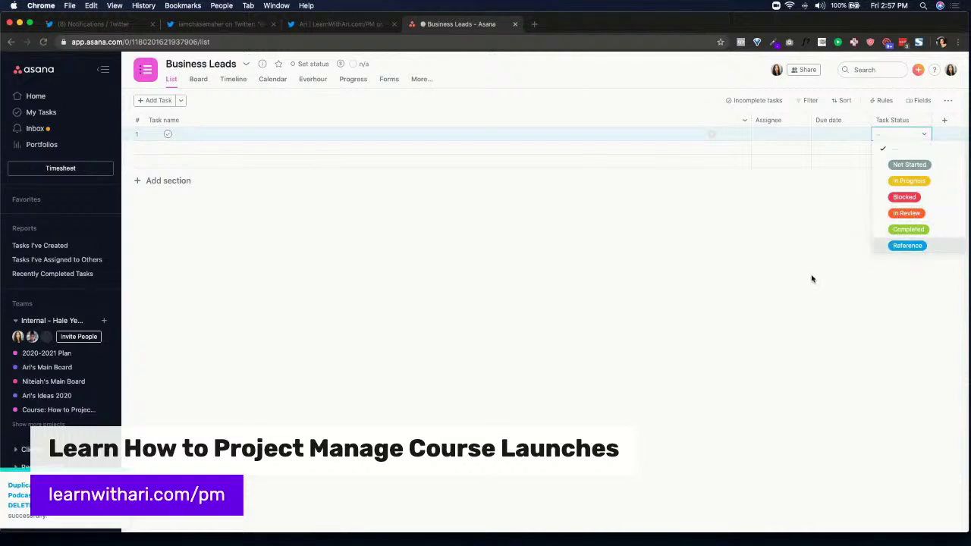
pyautogui.click(757, 274)
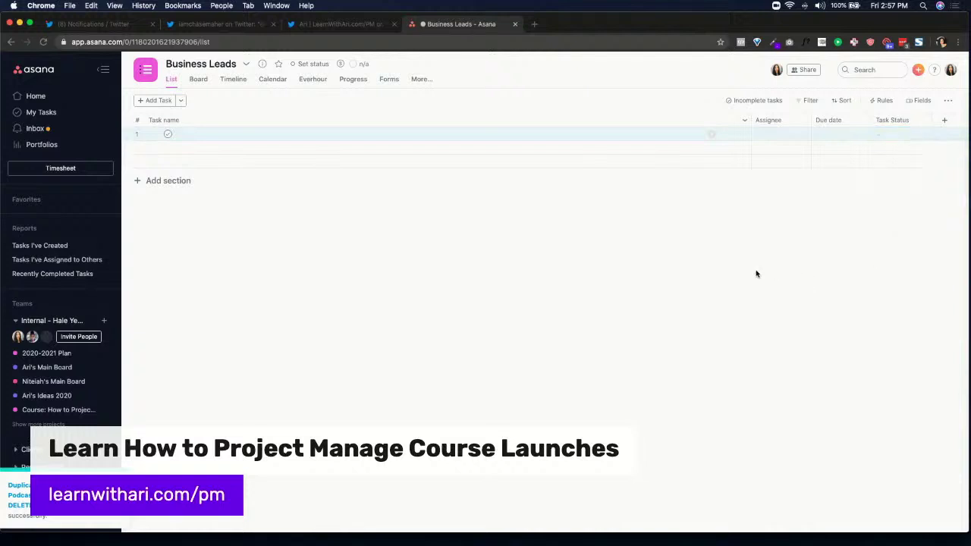
pyautogui.click(188, 180)
pyautogui.write('REFERENCE + IMPORTANT SECTION')
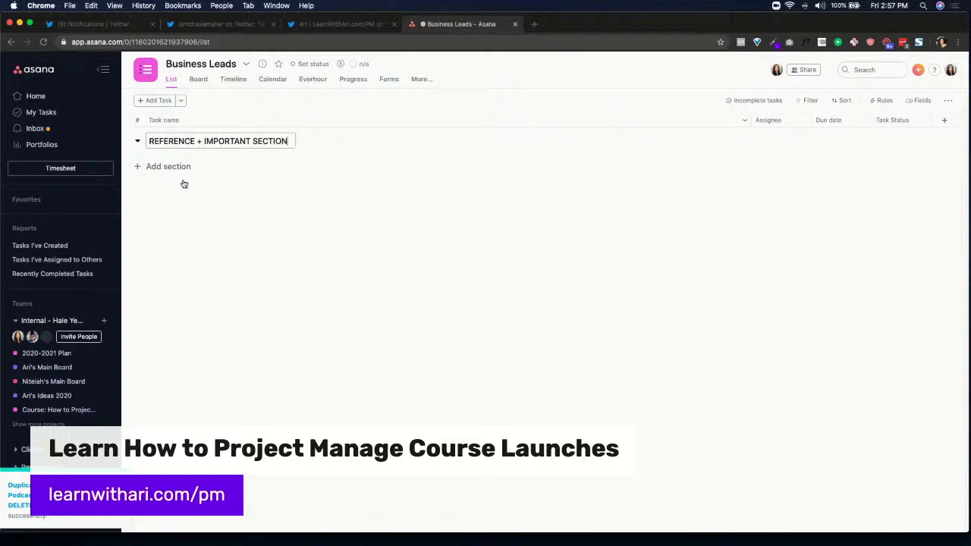
pyautogui.press('Return')
# Add the task 'Watch this first: how this project works' and begin a Google Drive folder task
pyautogui.write('Watch this f')
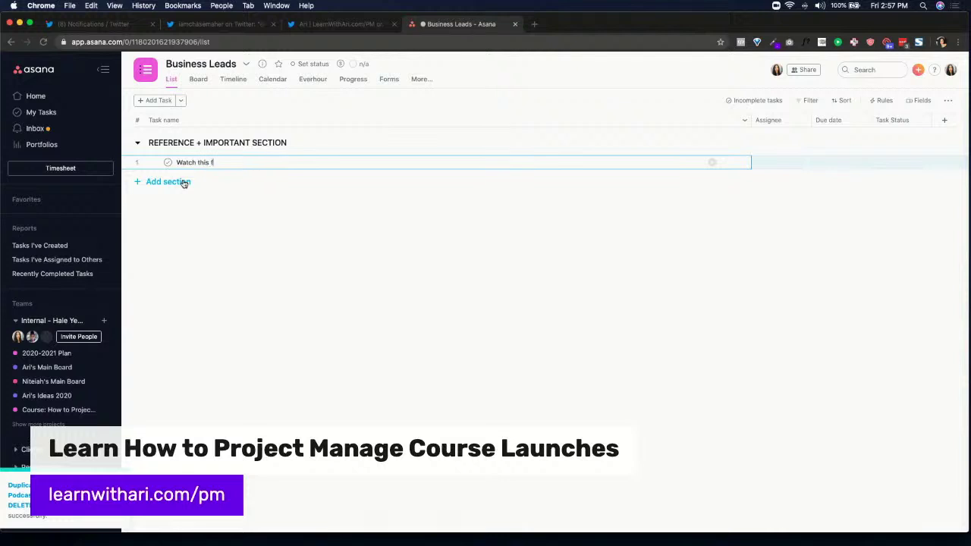
pyautogui.write(': how this project works')
pyautogui.press('Return')
pyautogui.write('Googl')
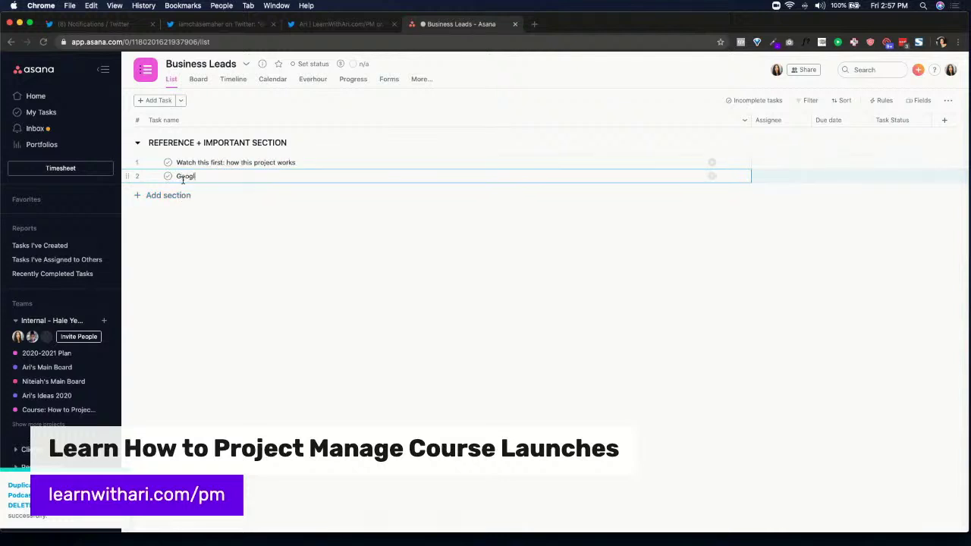
pyautogui.press('BackSpace')
pyautogui.press('BackSpace')
pyautogui.press('BackSpace')
pyautogui.press('BackSpace')
pyautogui.press('BackSpace')
pyautogui.write('Business')
pyautogui.press('BackSpace')
pyautogui.press('BackSpace')
pyautogui.press('BackSpace')
pyautogui.press('BackSpace')
pyautogui.press('BackSpace')
pyautogui.press('BackSpace')
pyautogui.press('BackSpace')
pyautogui.press('BackSpace')
pyautogui.write('Goog')
# Give 'Google Drive Folder: Business Leads' the description 'Add link here' and add another section
pyautogui.click(723, 176)
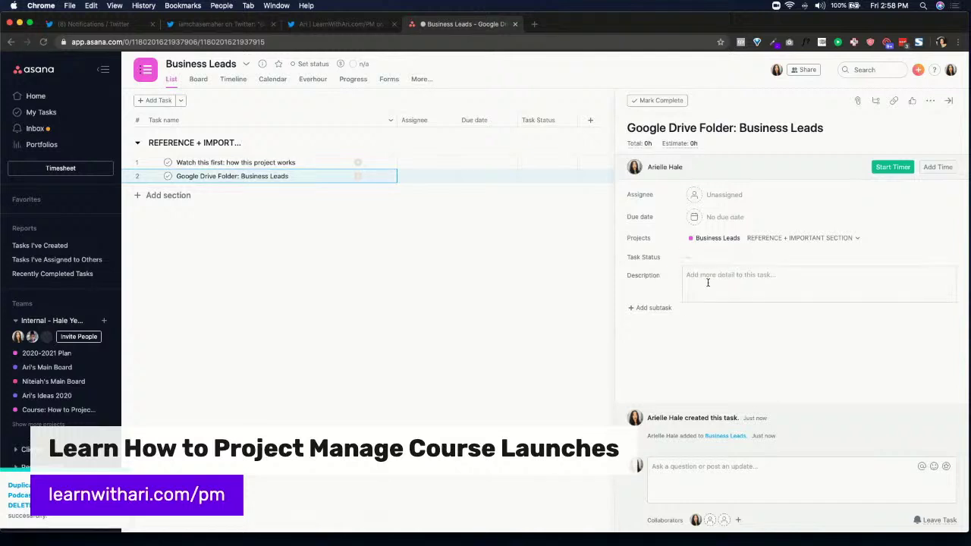
pyautogui.click(708, 284)
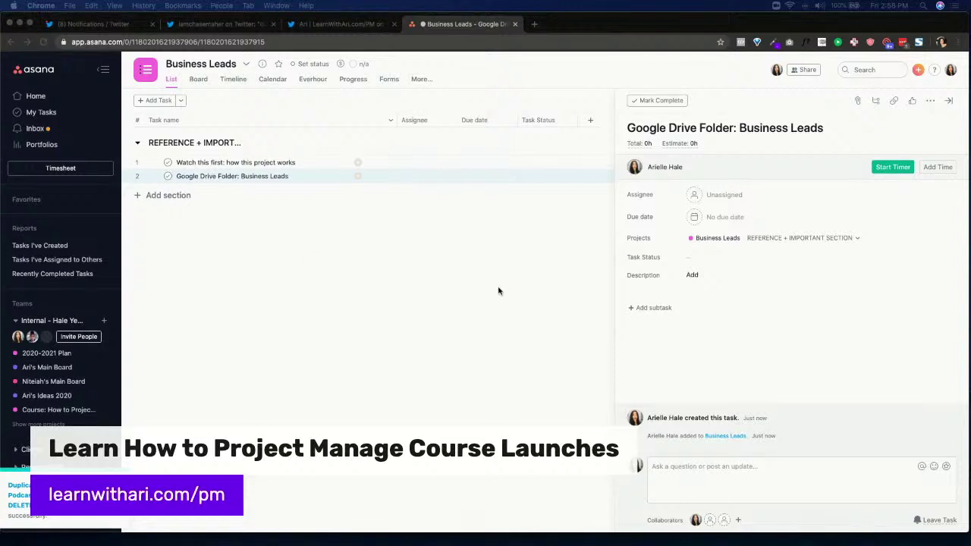
pyautogui.click(755, 273)
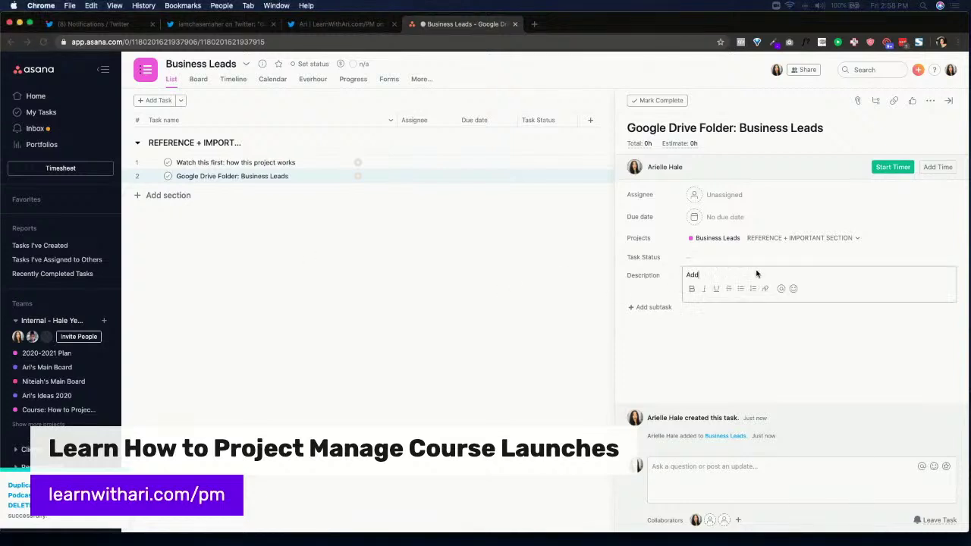
pyautogui.write('Add link here')
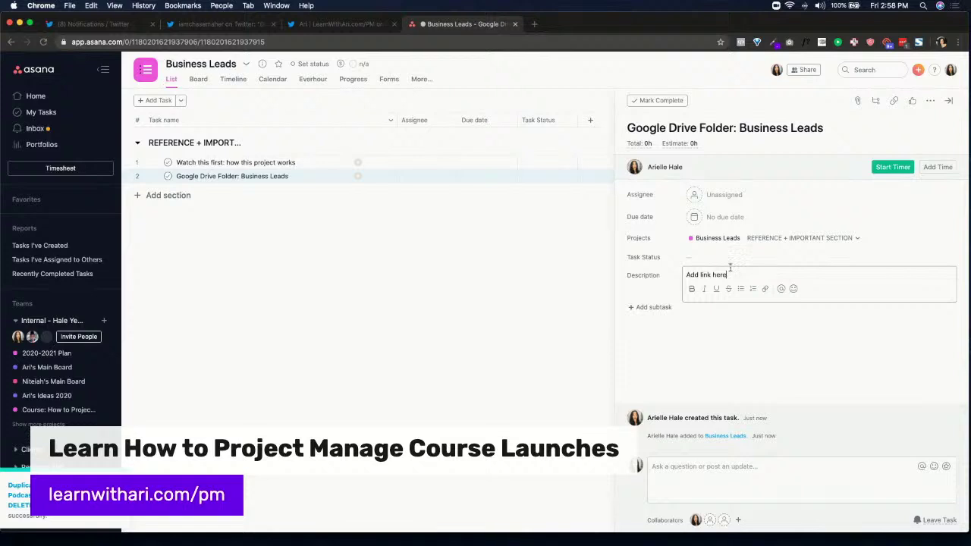
pyautogui.click(161, 195)
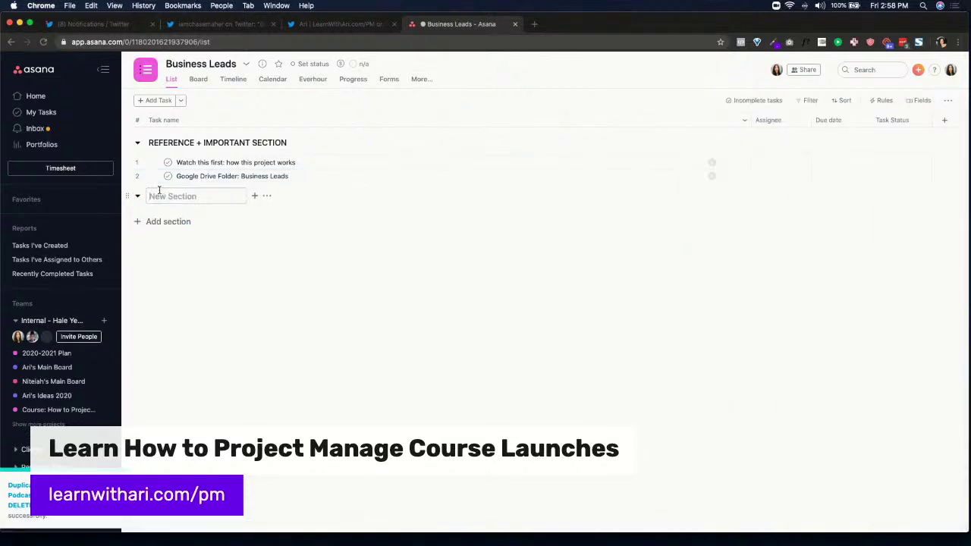
# Name the section BUSINESS IDEAS, add Vending Machine and Laundromat lead tasks, and move Task Status before Assignee
pyautogui.write('BUSINESS IDEAS')
pyautogui.press('Return')
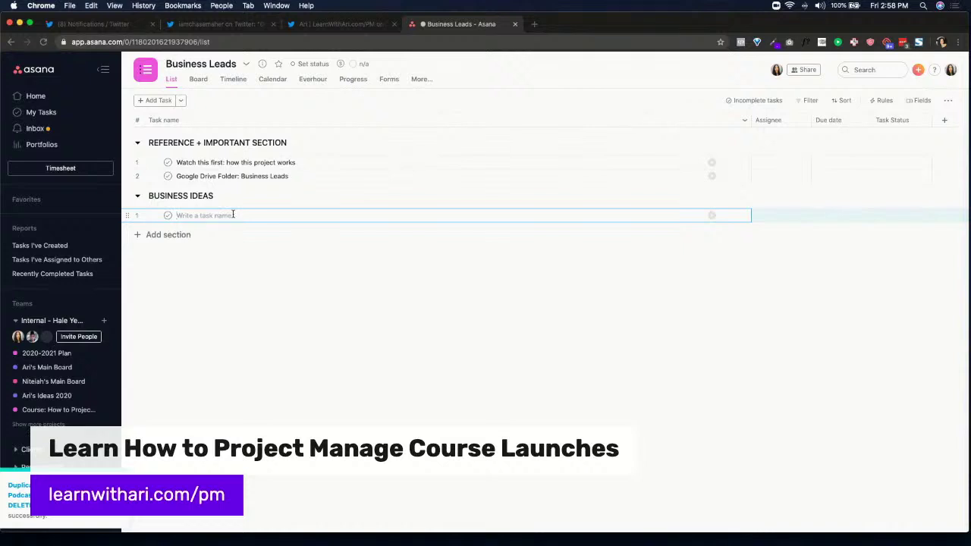
pyautogui.write('Vending Machine Business')
pyautogui.press('super+BackSpace')
pyautogui.write('Vending Machine:')
pyautogui.press('Return')
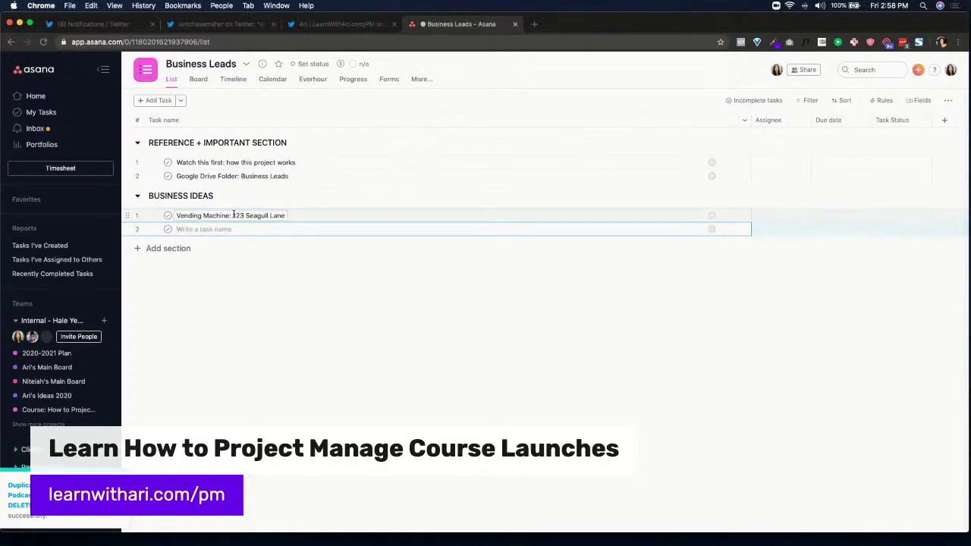
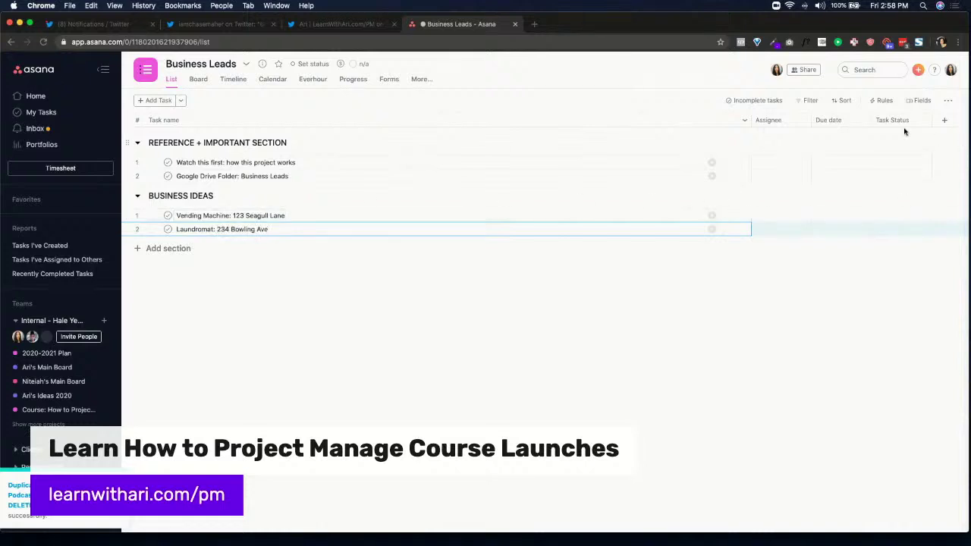
pyautogui.moveTo(901, 122); pyautogui.dragTo(756, 129)
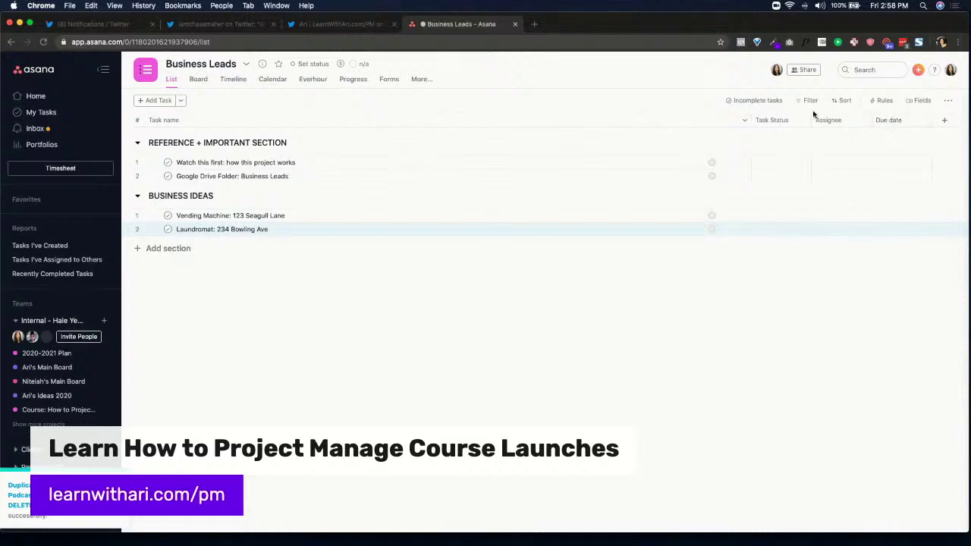
# Start a new custom field 'Status' with options Not Started, Researching, In Discussion and Contacted Owner
pyautogui.click(948, 102)
pyautogui.click(919, 100)
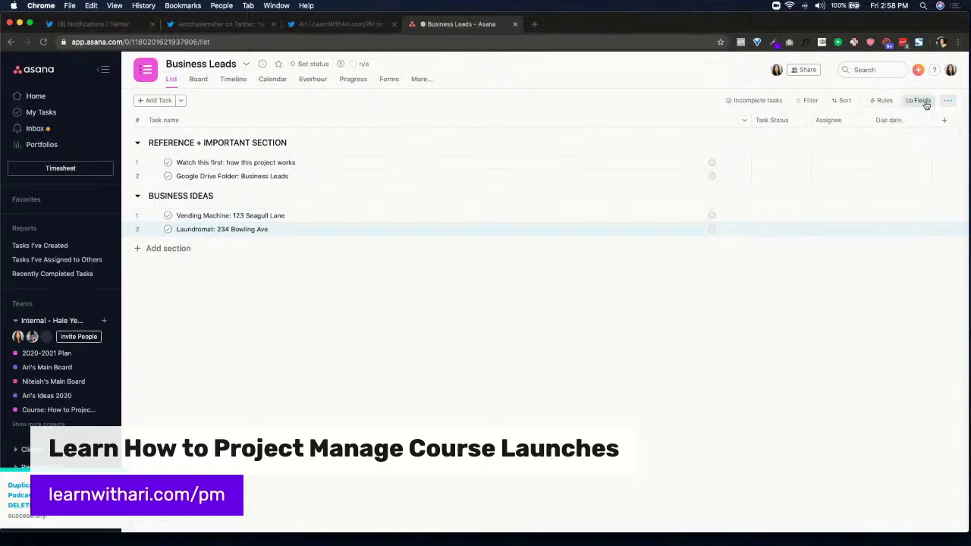
pyautogui.click(826, 203)
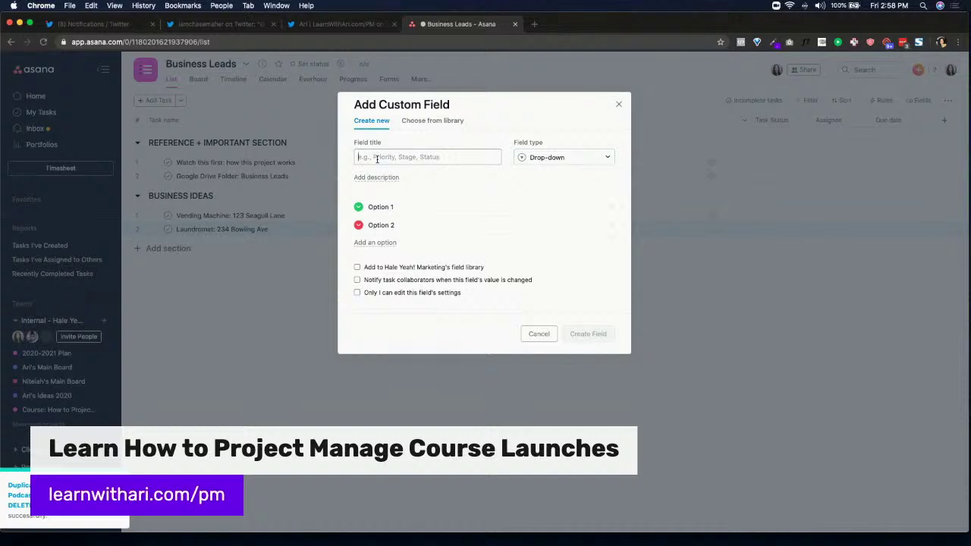
pyautogui.write('Status')
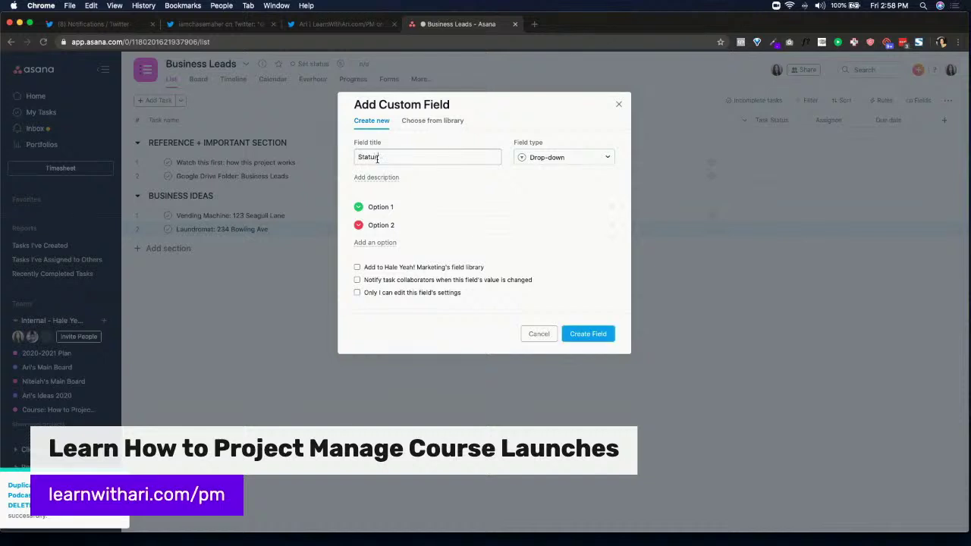
pyautogui.tripleClick(387, 206)
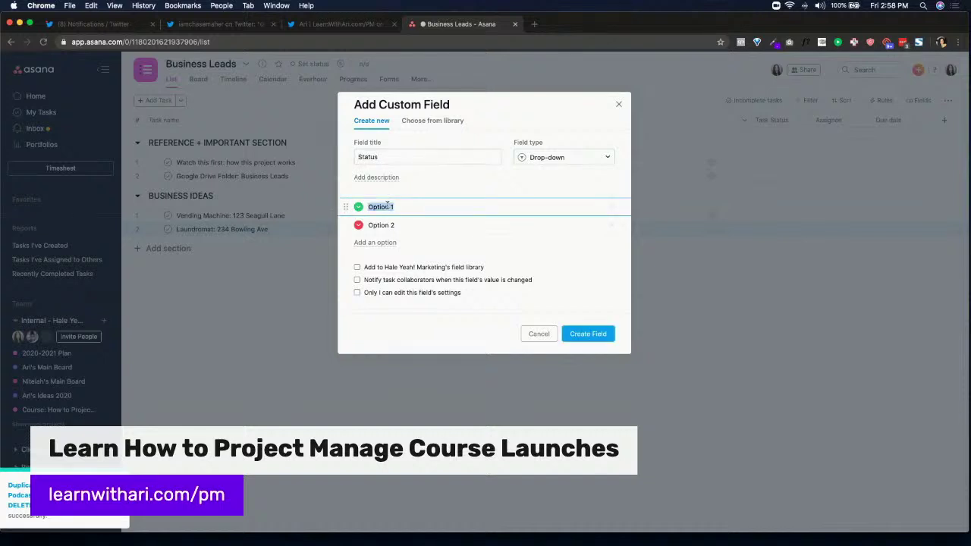
pyautogui.write('Not Started')
pyautogui.press('Tab')
pyautogui.press('super+a')
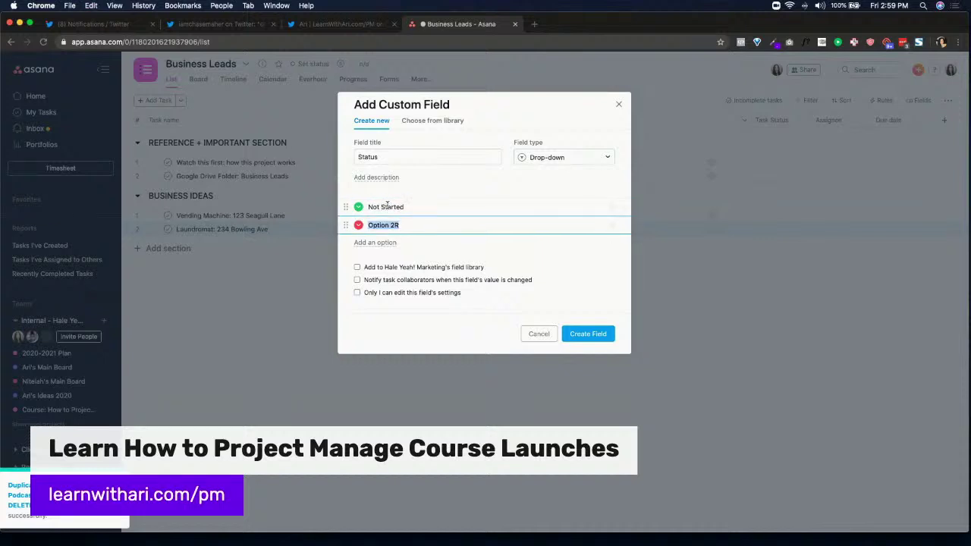
pyautogui.write('Researching')
pyautogui.press('Return')
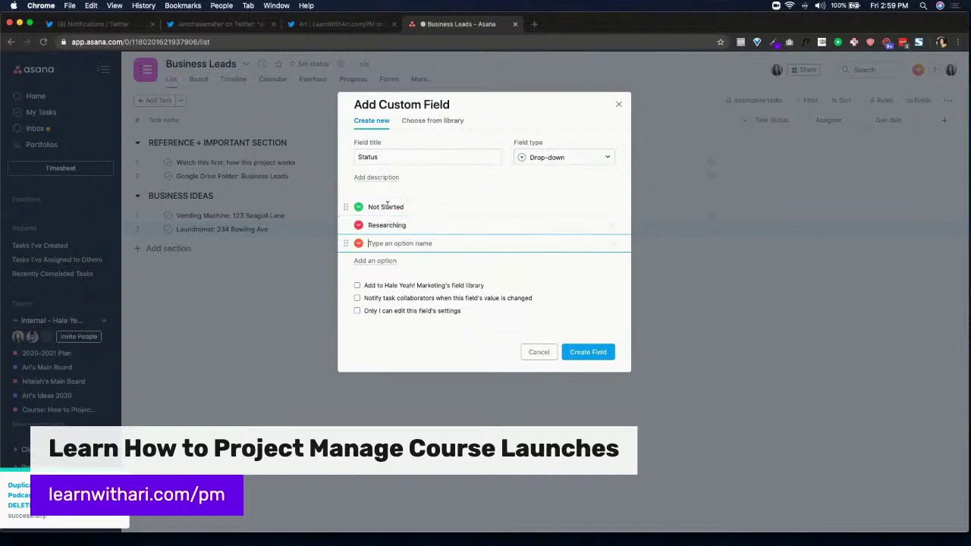
pyautogui.write('In Discussion')
pyautogui.press('Return')
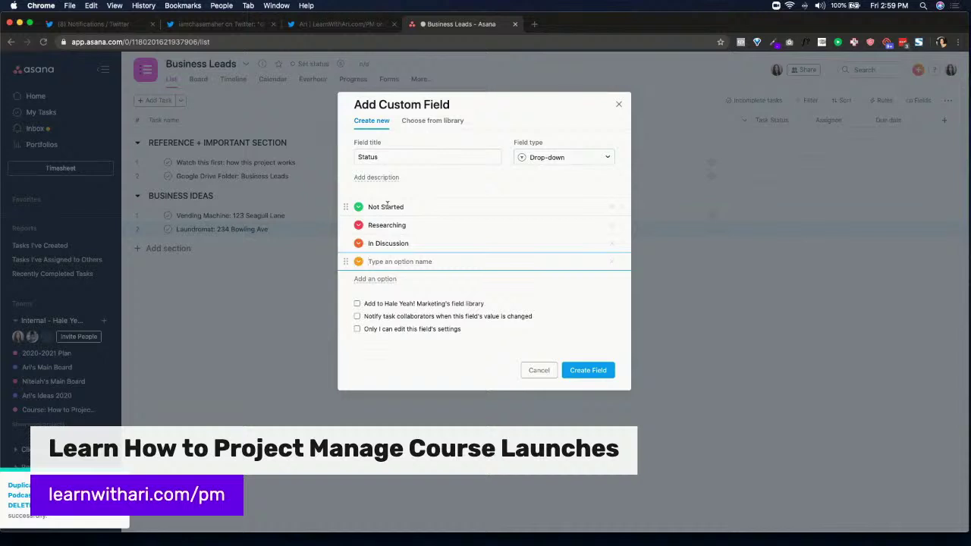
pyautogui.write('Contacted Owner')
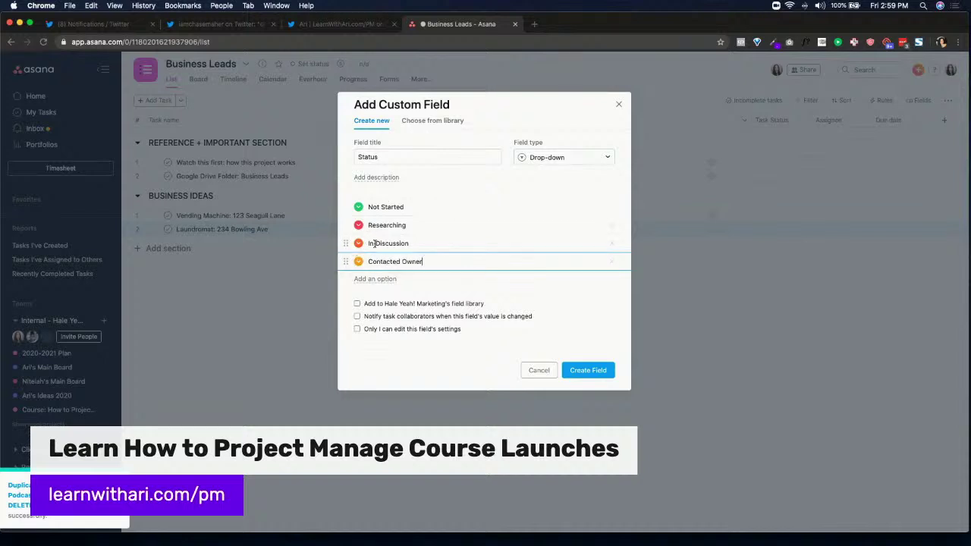
# Colour the Not Started option grey and the Researching option yellow
pyautogui.click(357, 208)
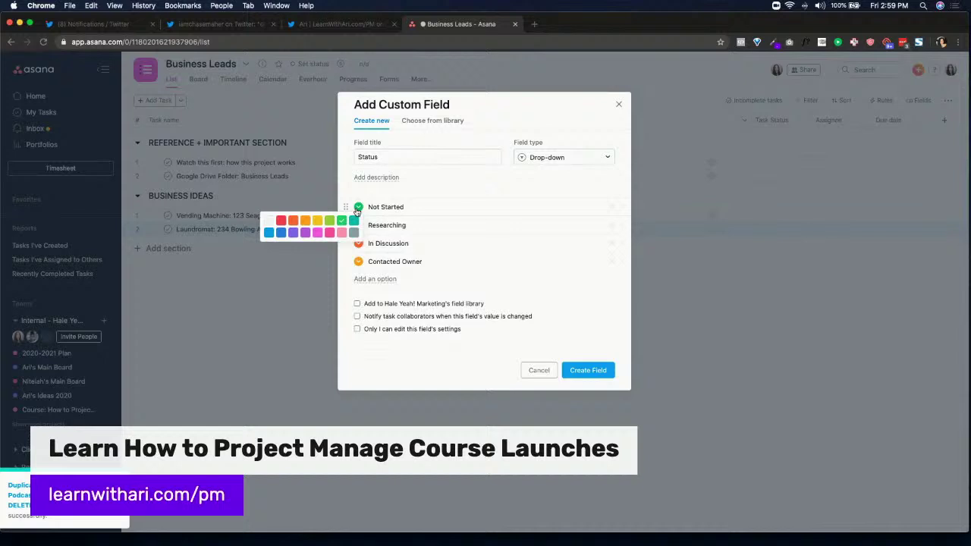
pyautogui.click(354, 232)
pyautogui.click(358, 225)
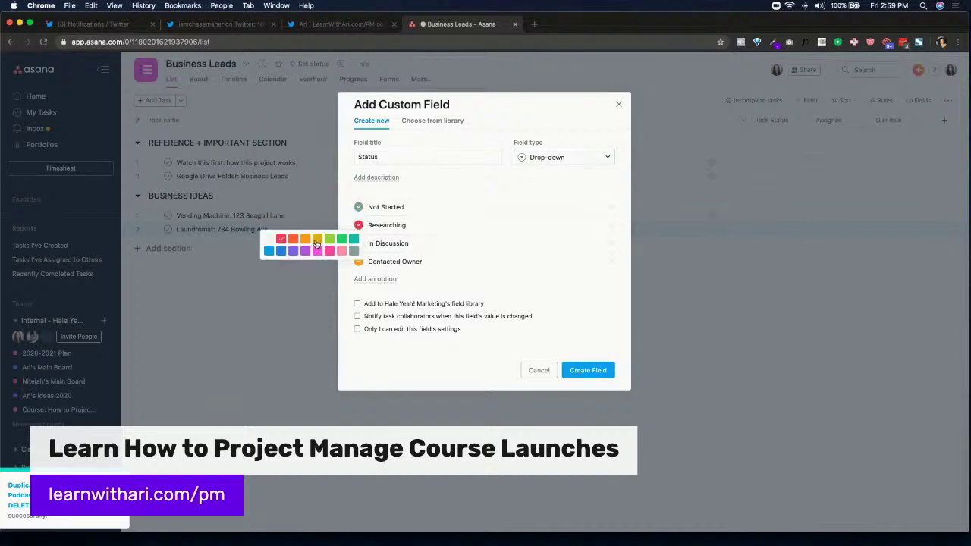
pyautogui.click(316, 243)
pyautogui.click(358, 243)
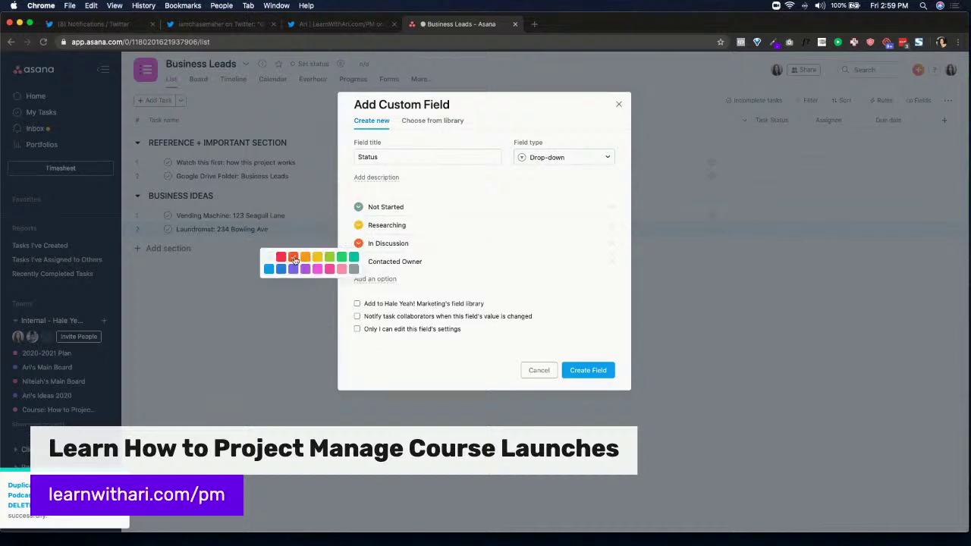
pyautogui.click(423, 260)
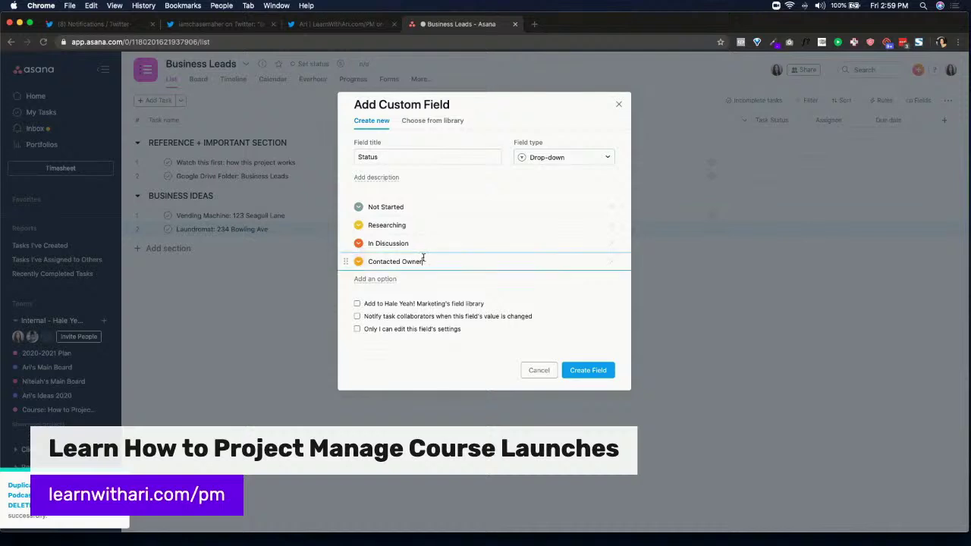
# Replace Contacted Owner with Offer Made, then add Offer Rejected, Deal Killed and Deal Won
pyautogui.tripleClick(423, 260)
pyautogui.write('Offer Made')
pyautogui.press('Return')
pyautogui.write('Offer')
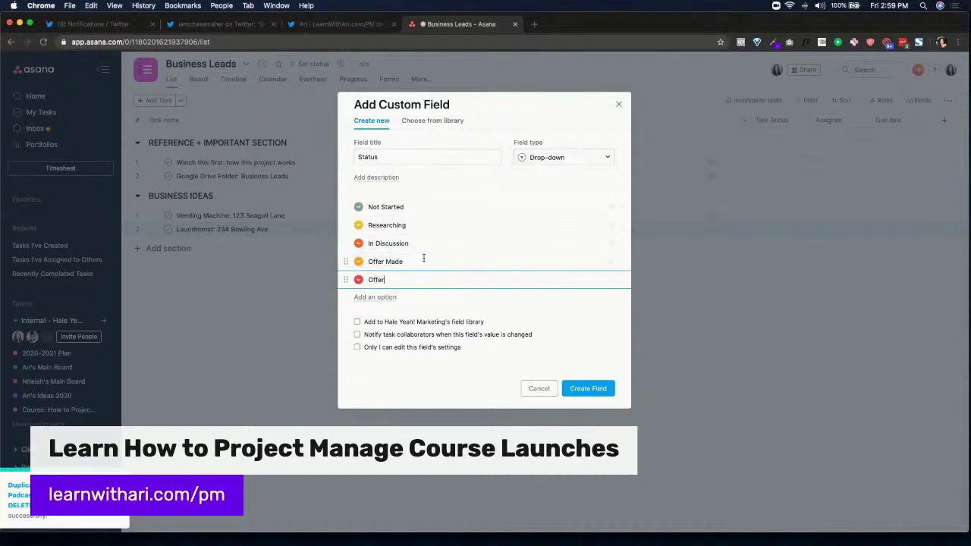
pyautogui.write(' Rejected')
pyautogui.press('Return')
pyautogui.write('Deal')
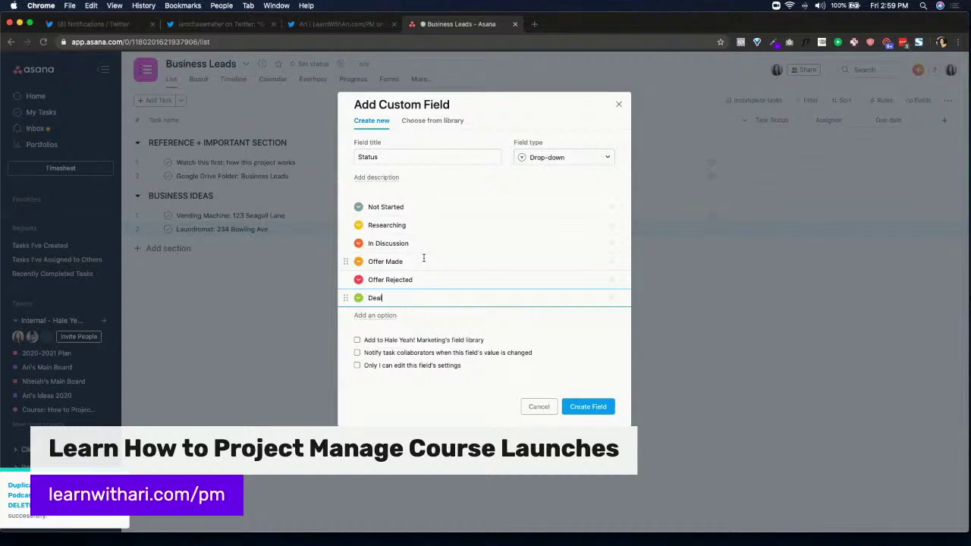
pyautogui.write(' Killed')
pyautogui.press('Return')
pyautogui.write('Deal Won')
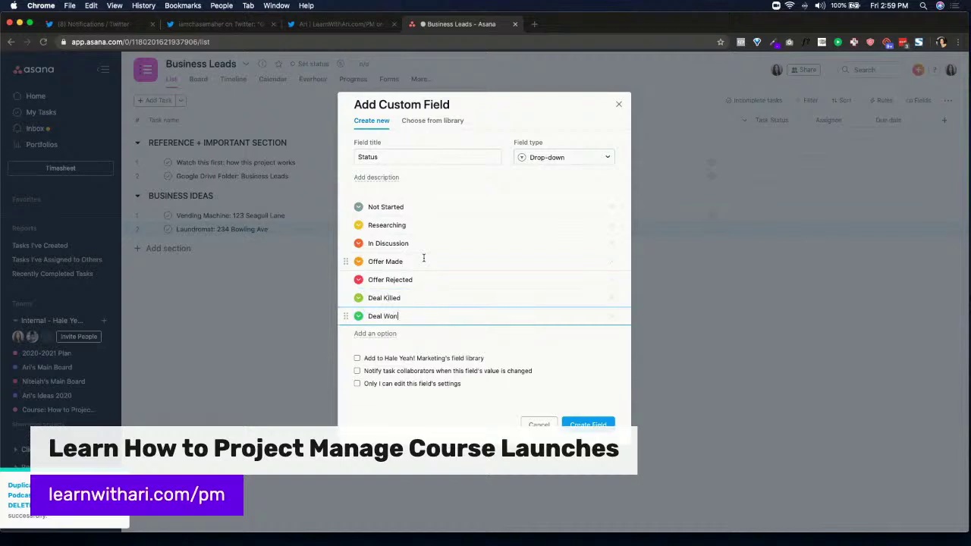
# Colour Offer Made blue and Deal Killed red, then create the Status field
pyautogui.click(358, 262)
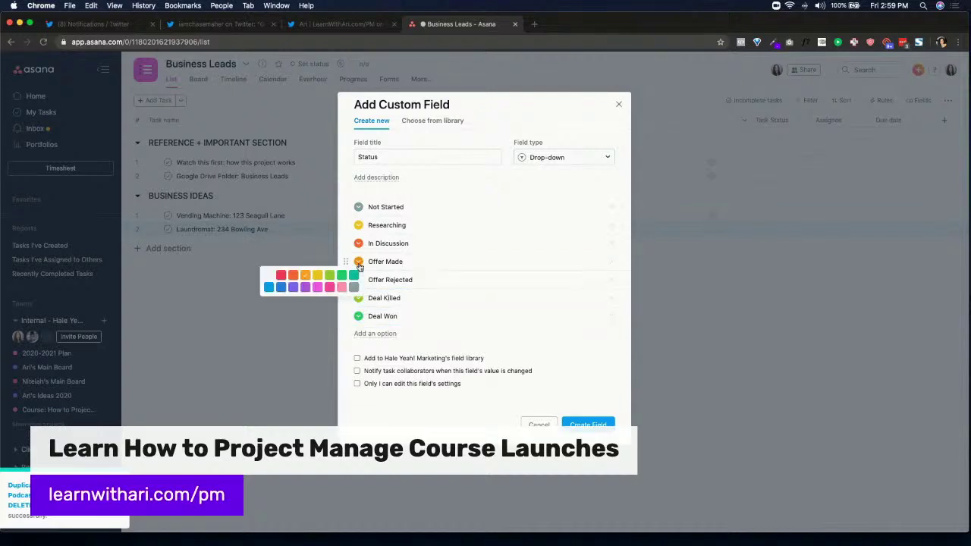
pyautogui.click(270, 287)
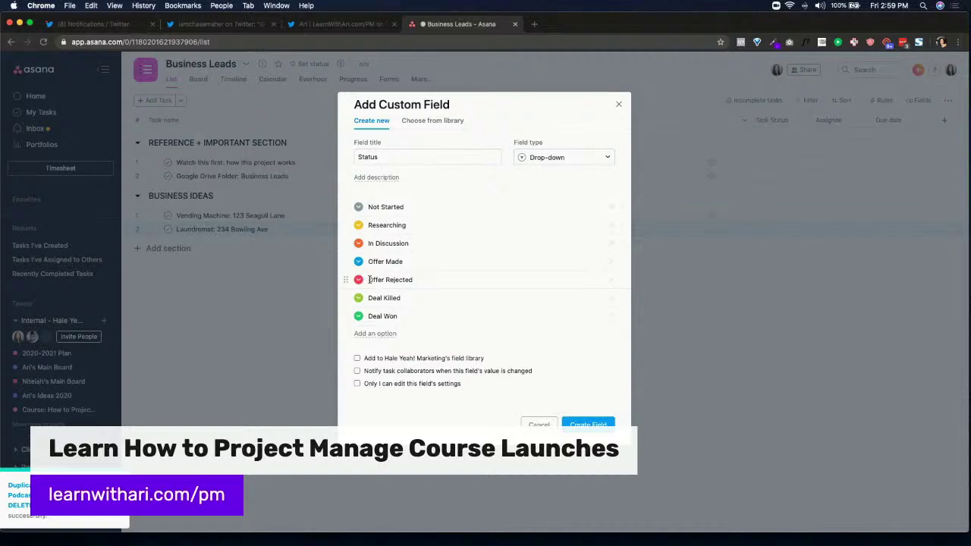
pyautogui.click(359, 298)
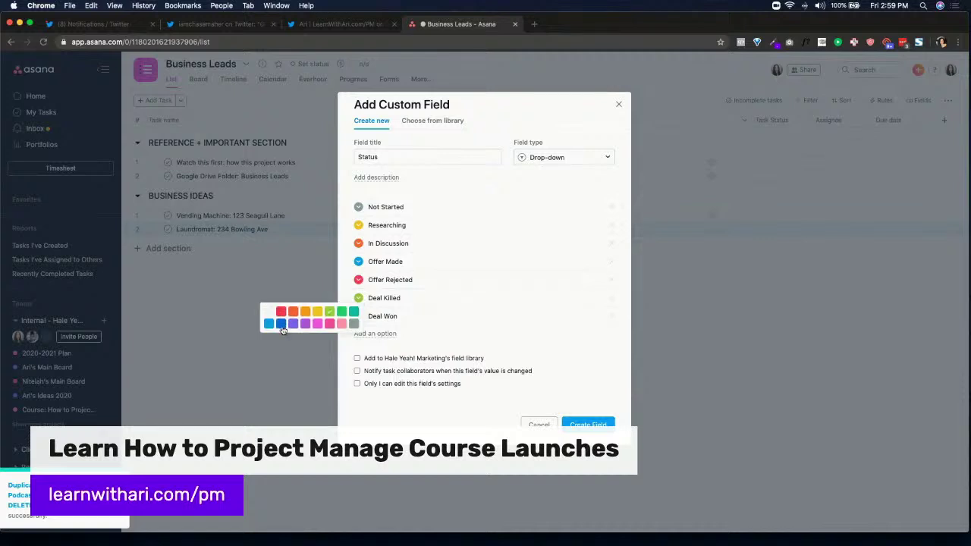
pyautogui.click(330, 324)
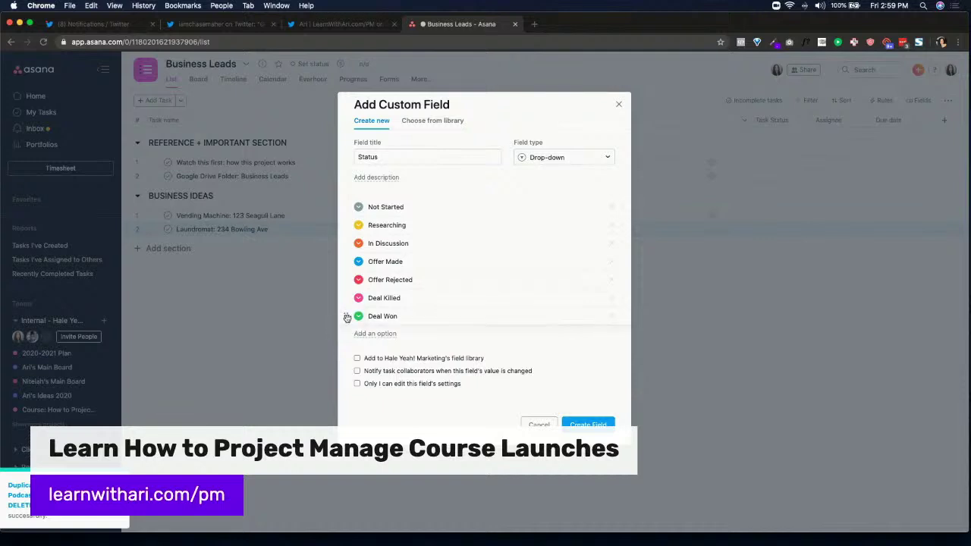
pyautogui.click(359, 298)
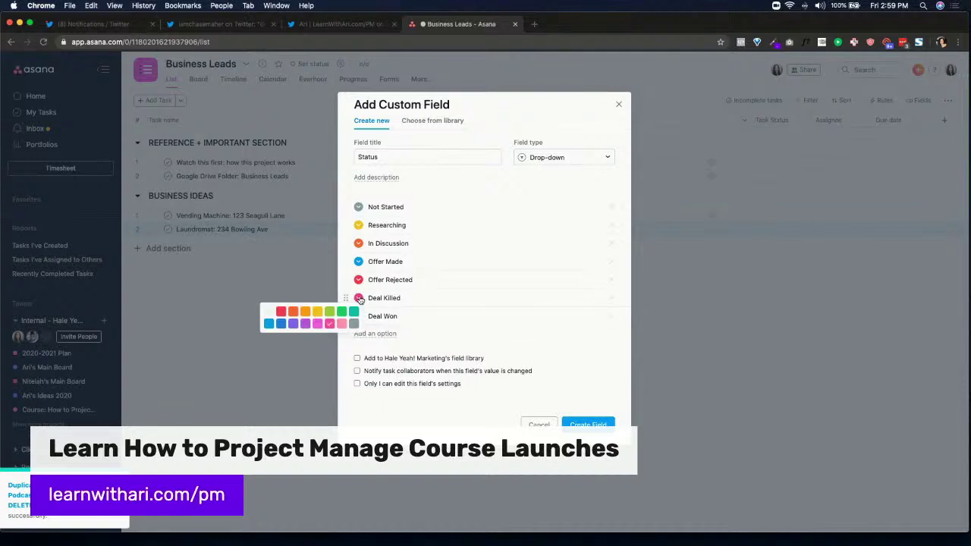
pyautogui.click(281, 311)
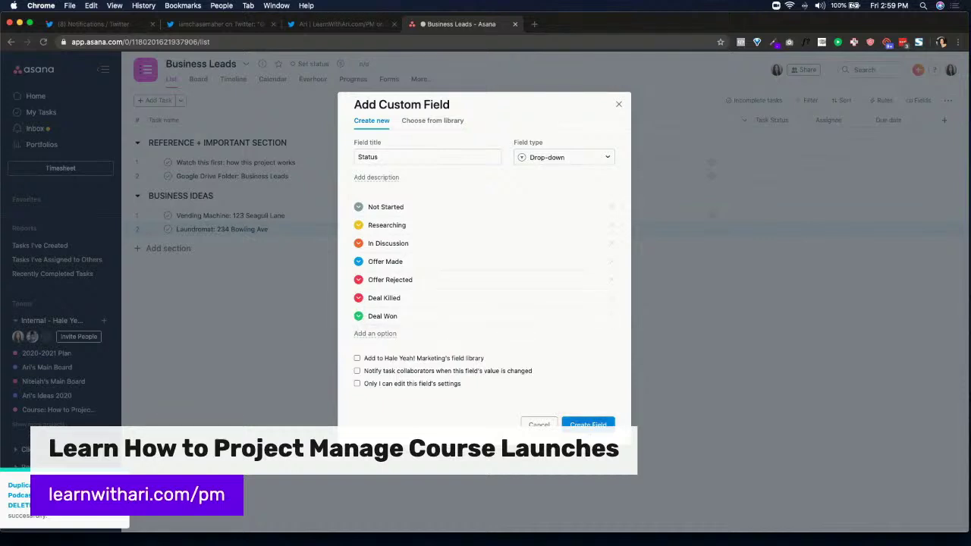
pyautogui.click(588, 422)
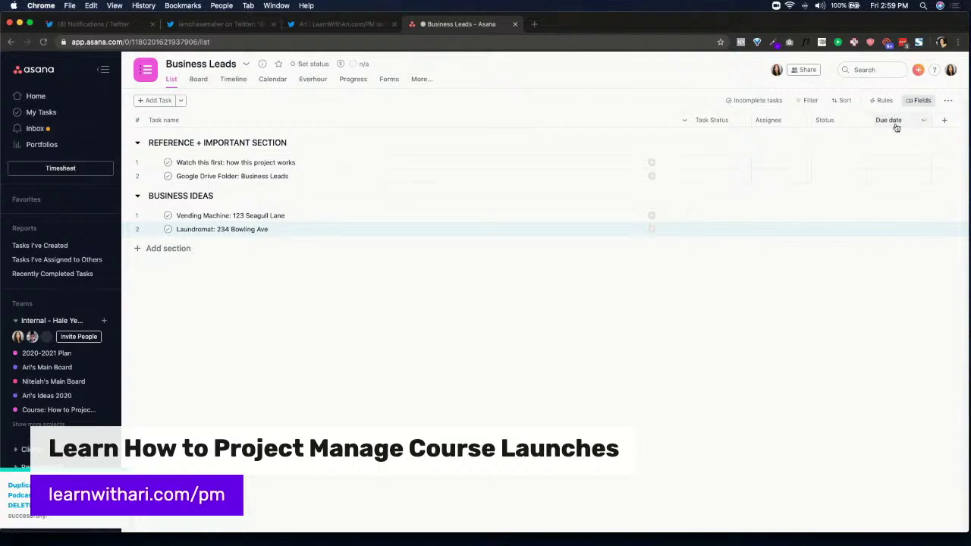
# Sort the Business Leads tasks by Task Status
pyautogui.click(725, 121)
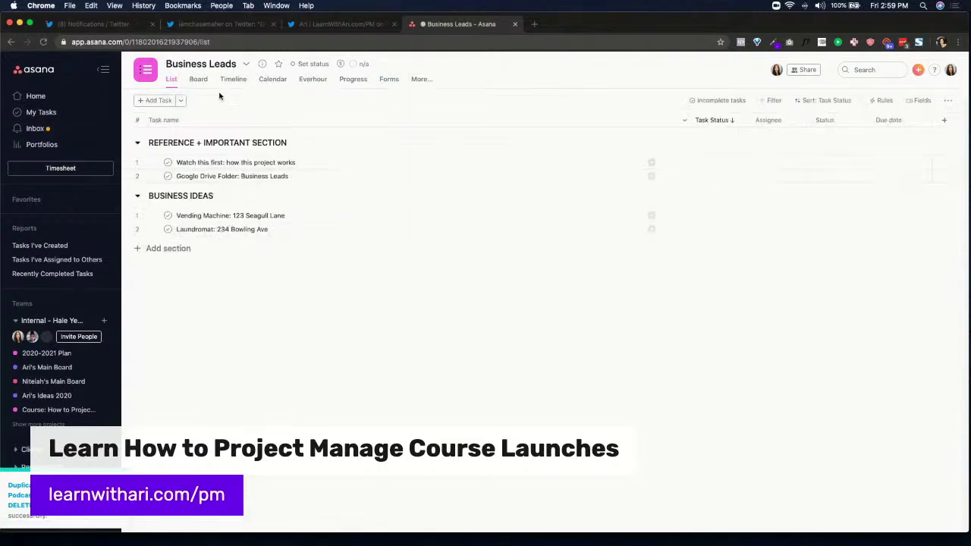
pyautogui.click(721, 216)
pyautogui.click(733, 215)
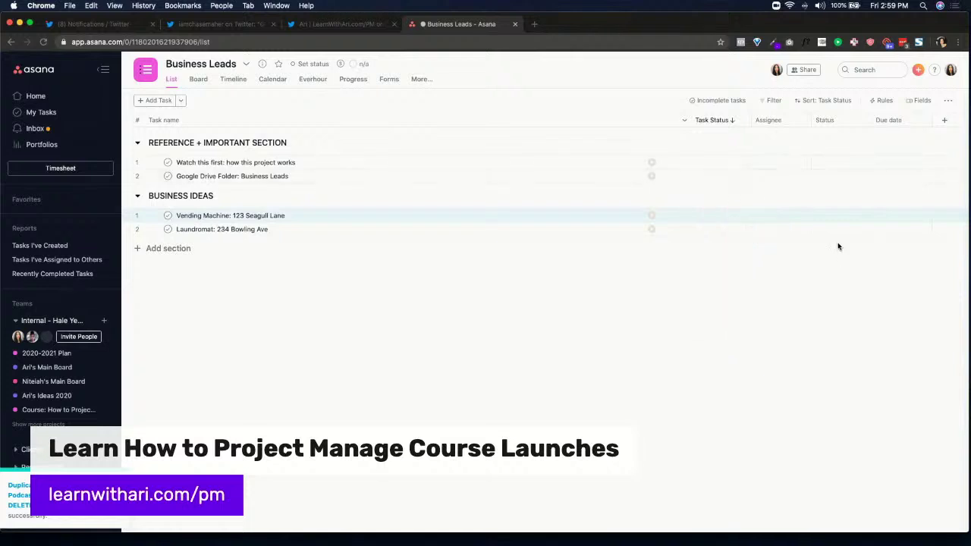
pyautogui.click(946, 120)
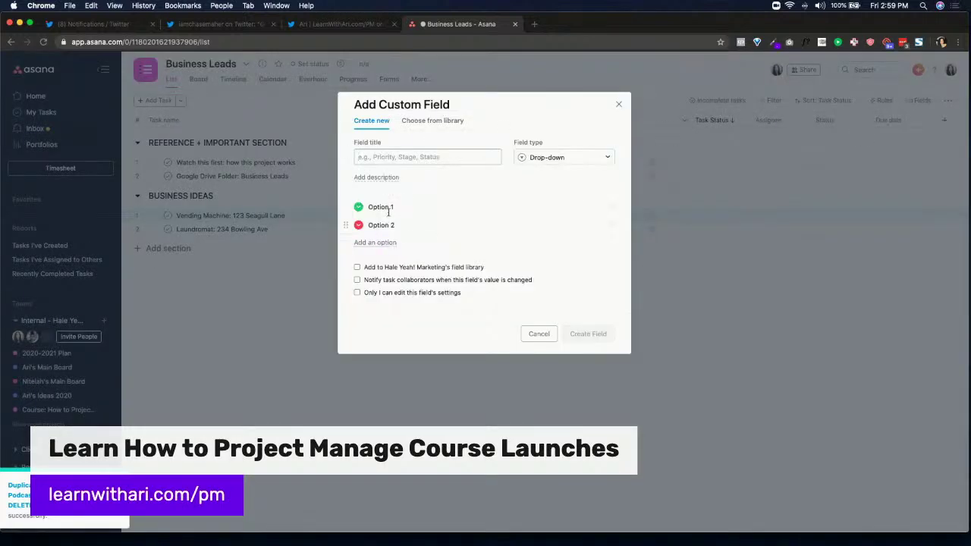
# Add the library Status field and move its column to first place
pyautogui.click(421, 121)
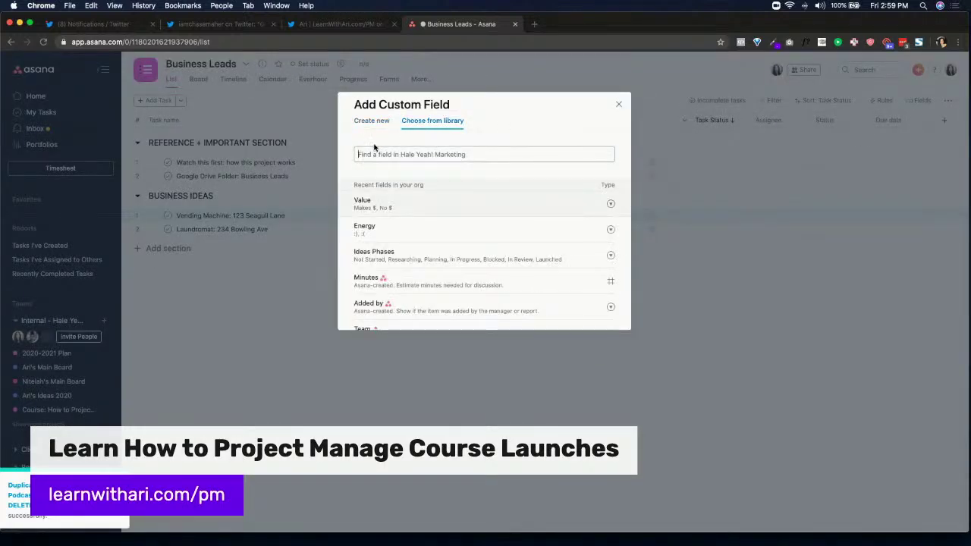
pyautogui.write('status')
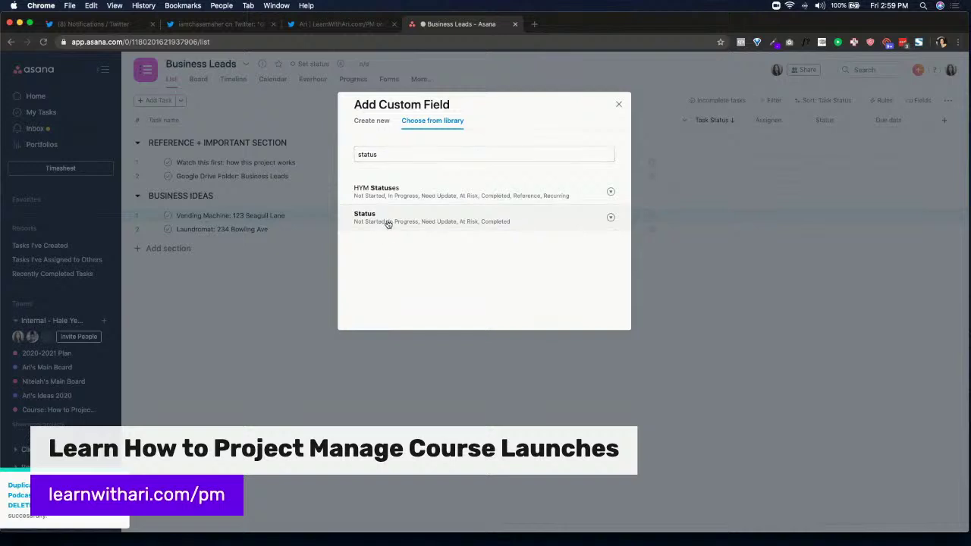
pyautogui.click(388, 222)
pyautogui.moveTo(884, 120); pyautogui.dragTo(640, 136)
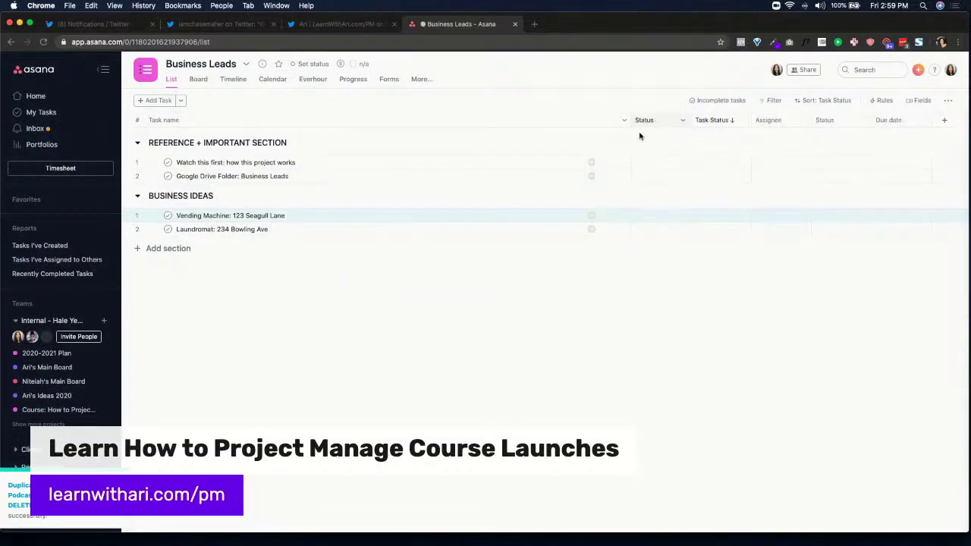
# Set the Vending Machine task's Status to In Progress and open its details
pyautogui.click(662, 218)
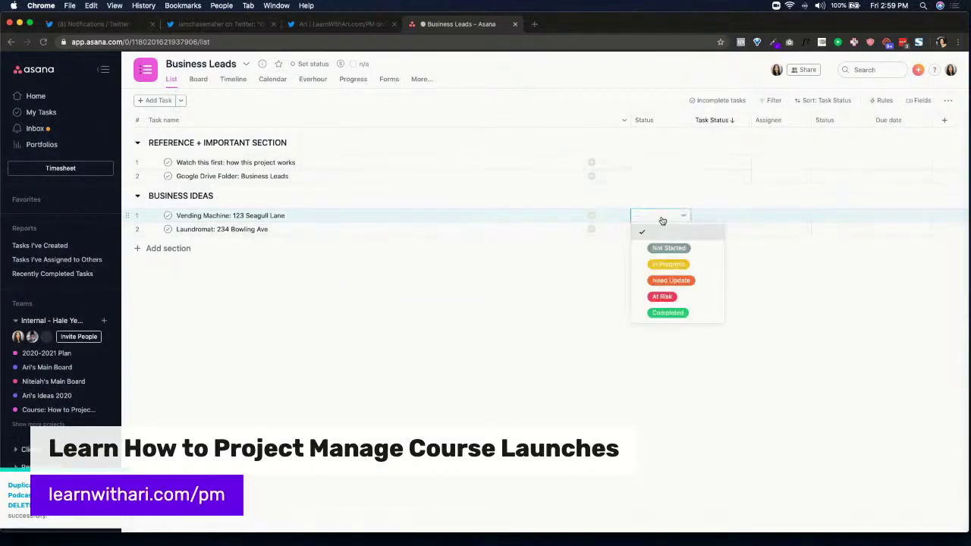
pyautogui.click(687, 264)
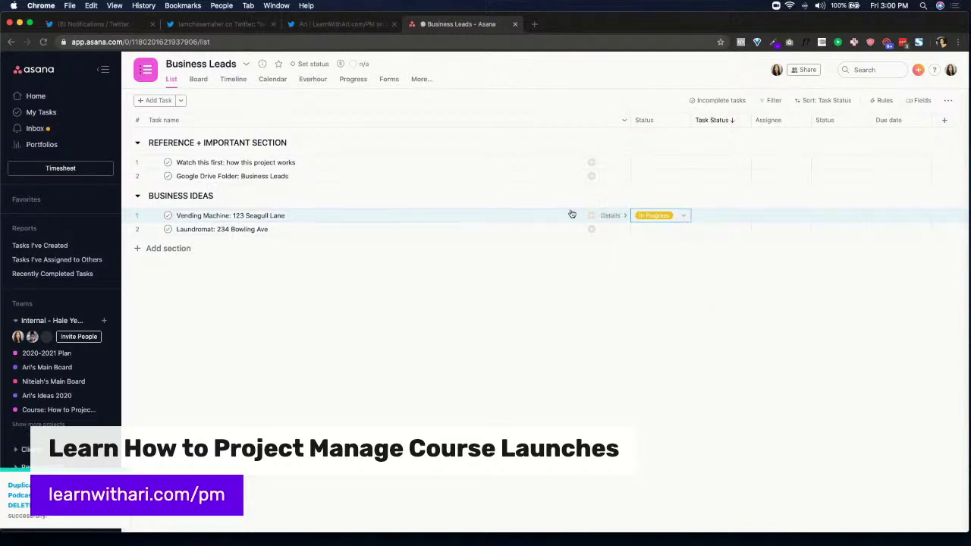
pyautogui.click(609, 217)
# Post the comment 'In Progress: Made an offer with owner for $22.' mentioning a teammate
pyautogui.click(681, 485)
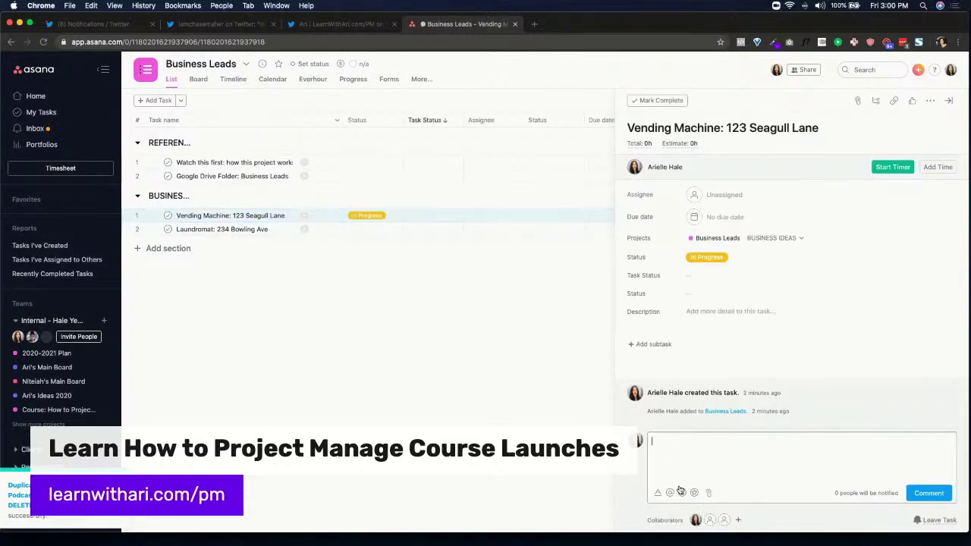
pyautogui.write('In Progress:')
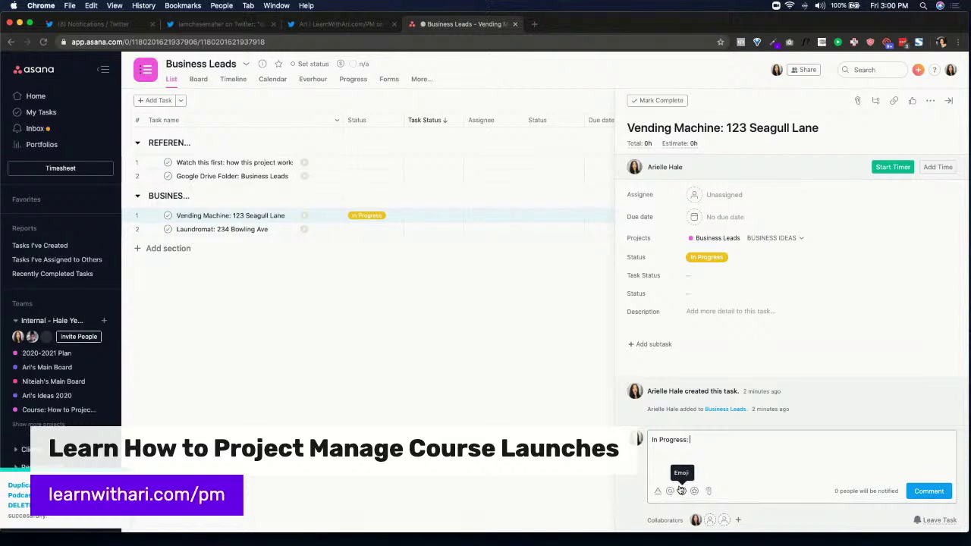
pyautogui.write(' Made an offer with o')
pyautogui.press('BackSpace')
pyautogui.press('BackSpace')
pyautogui.press('BackSpace')
pyautogui.write('$22. ')
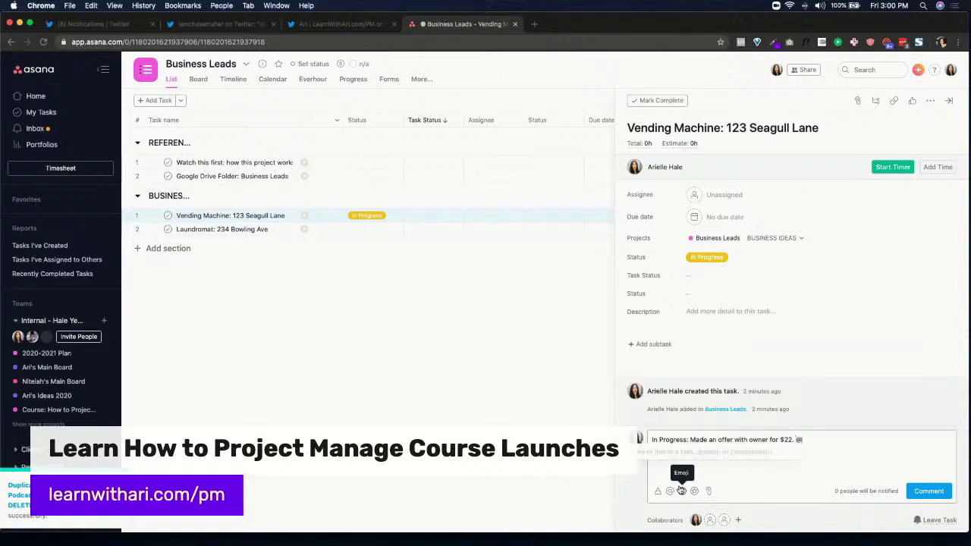
pyautogui.write('@')
pyautogui.press('Return')
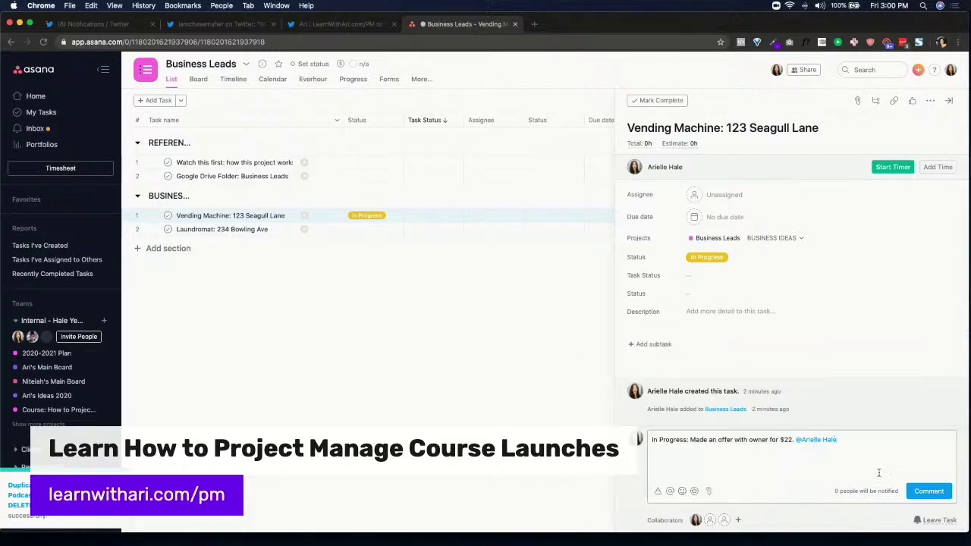
pyautogui.click(929, 491)
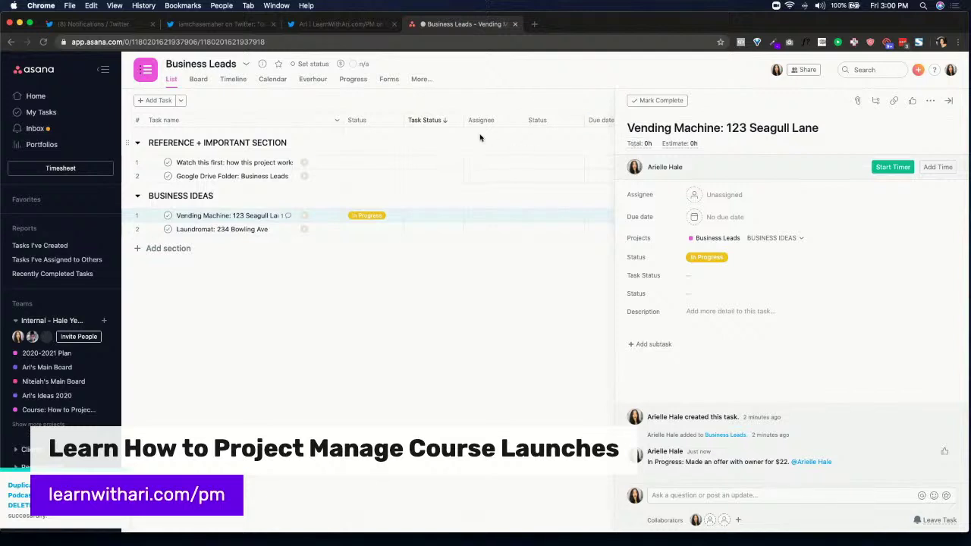
# Select part of the posted comment's text
pyautogui.click(421, 216)
pyautogui.click(629, 298)
pyautogui.moveTo(670, 463); pyautogui.dragTo(752, 469)
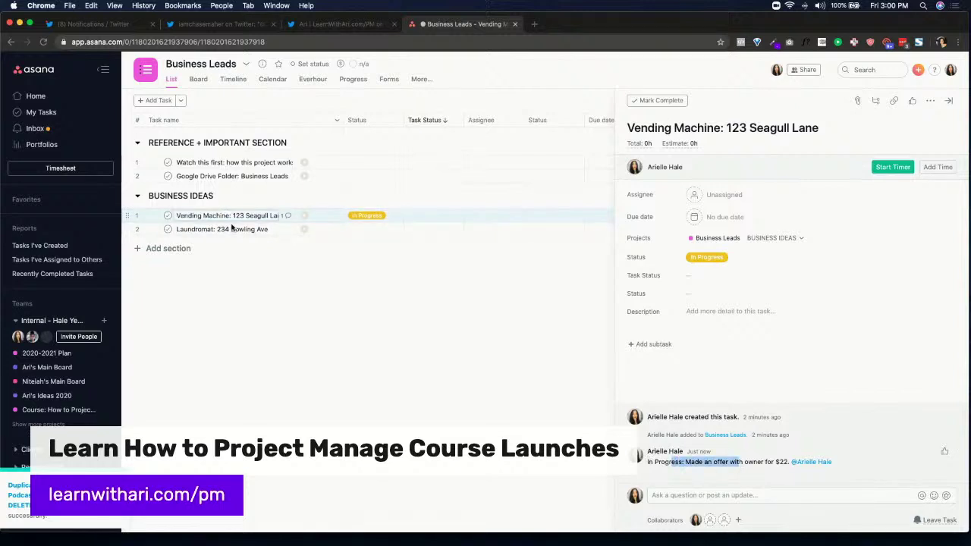
# Write 'Google Drive Folder:' with a bulleted 'link' line in Vending Machine's description, then close the details
pyautogui.click(281, 218)
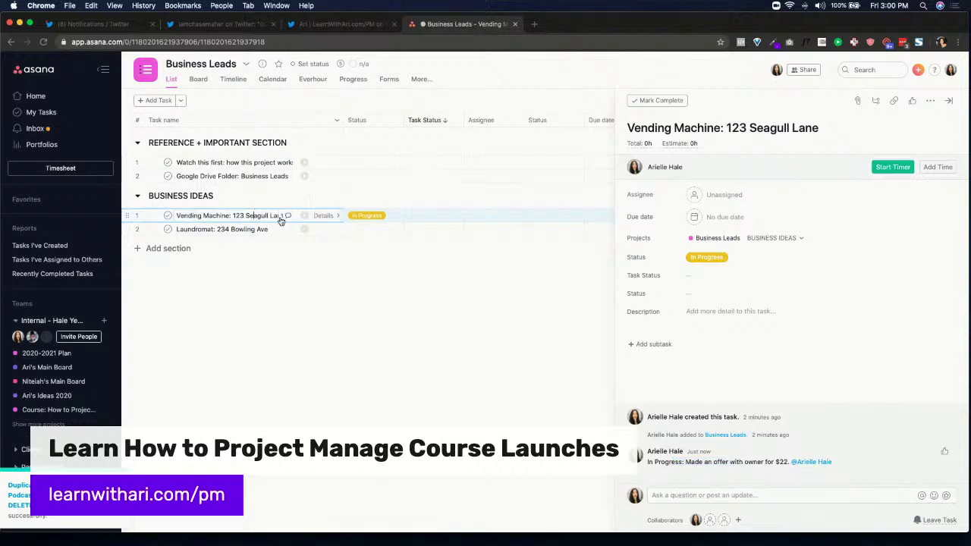
pyautogui.click(698, 311)
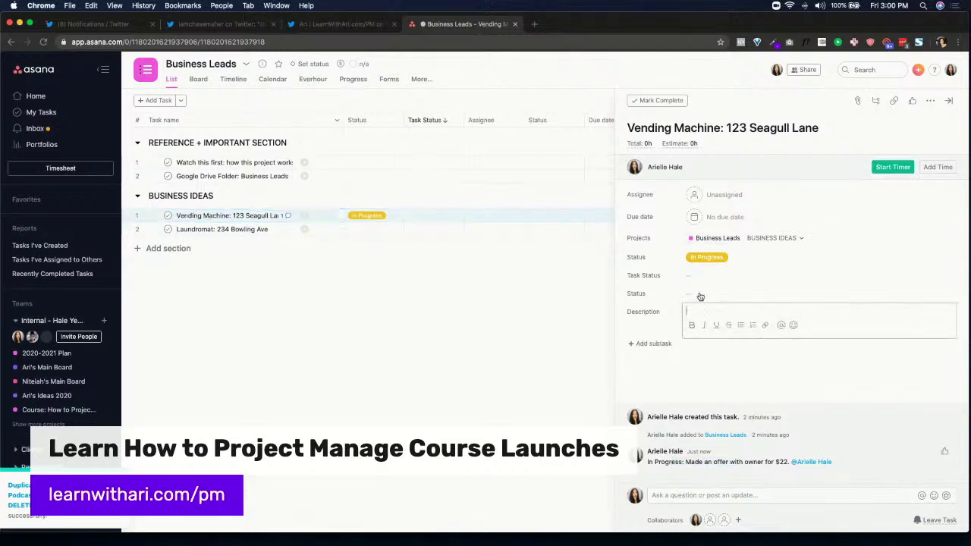
pyautogui.press('Return')
pyautogui.click(741, 336)
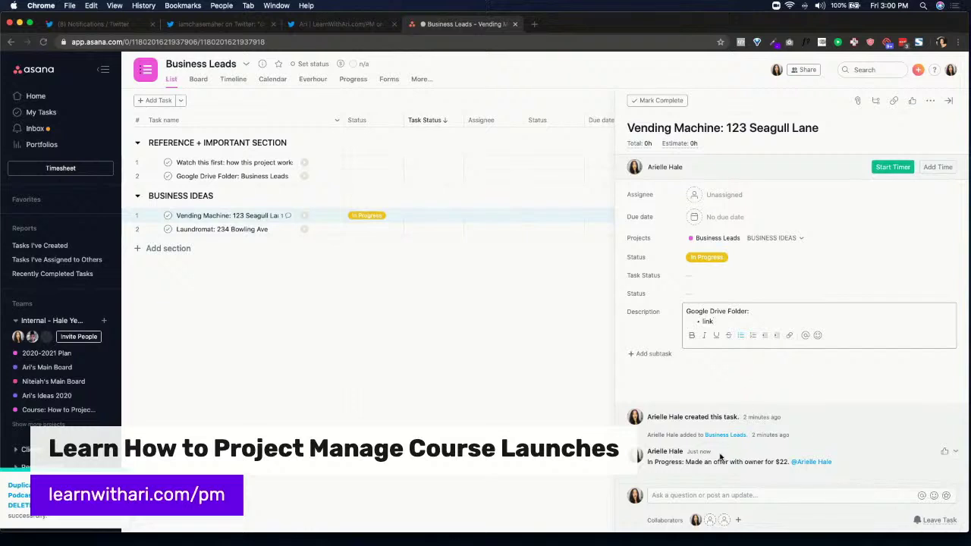
pyautogui.moveTo(647, 462); pyautogui.dragTo(792, 462)
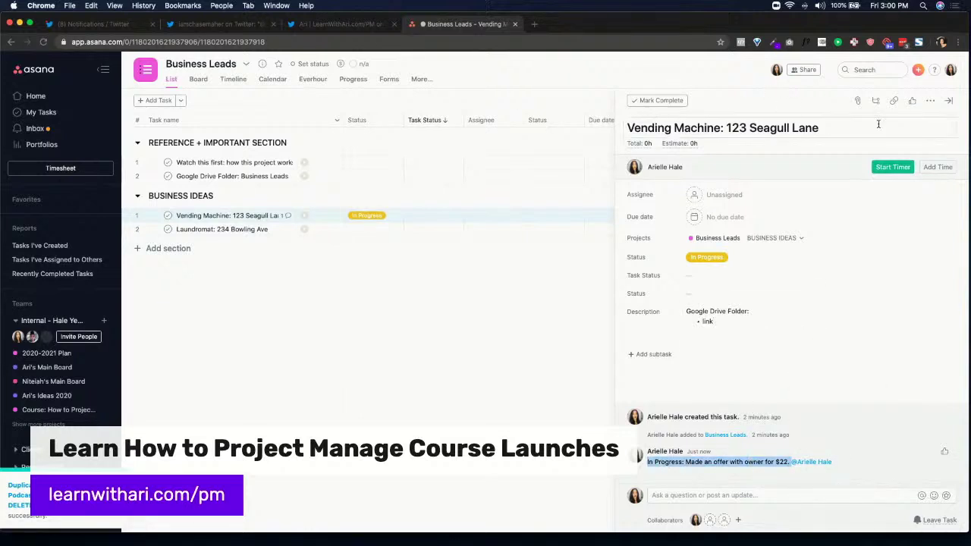
pyautogui.click(950, 103)
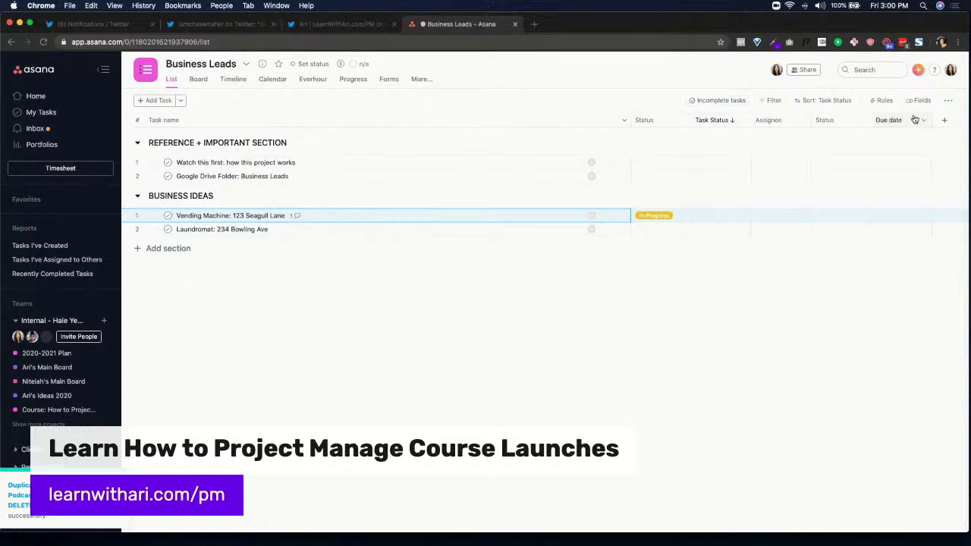
pyautogui.click(882, 102)
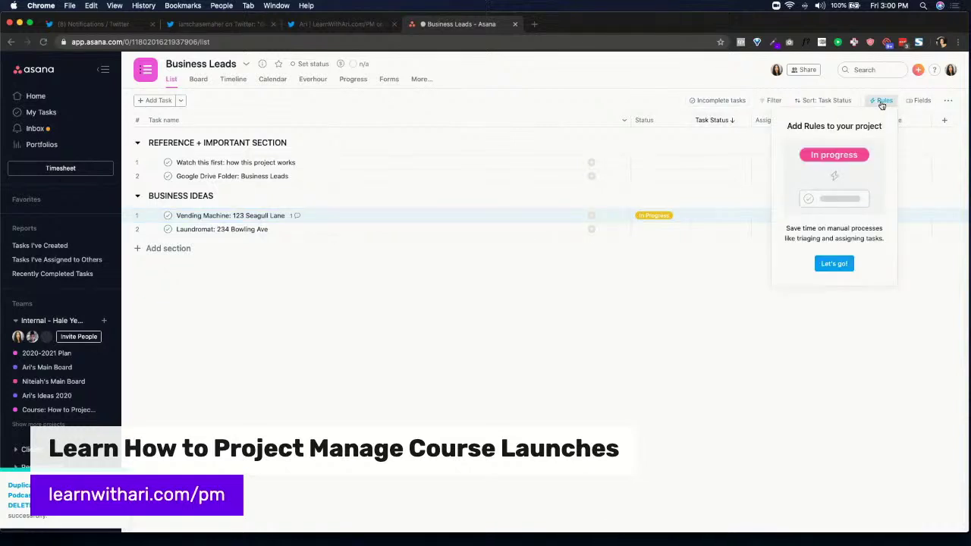
pyautogui.click(835, 264)
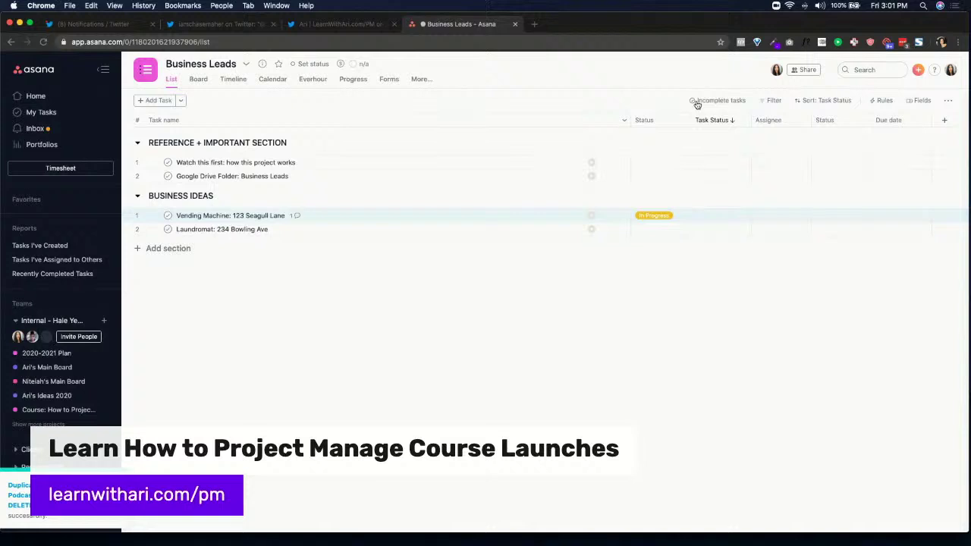
pyautogui.click(730, 84)
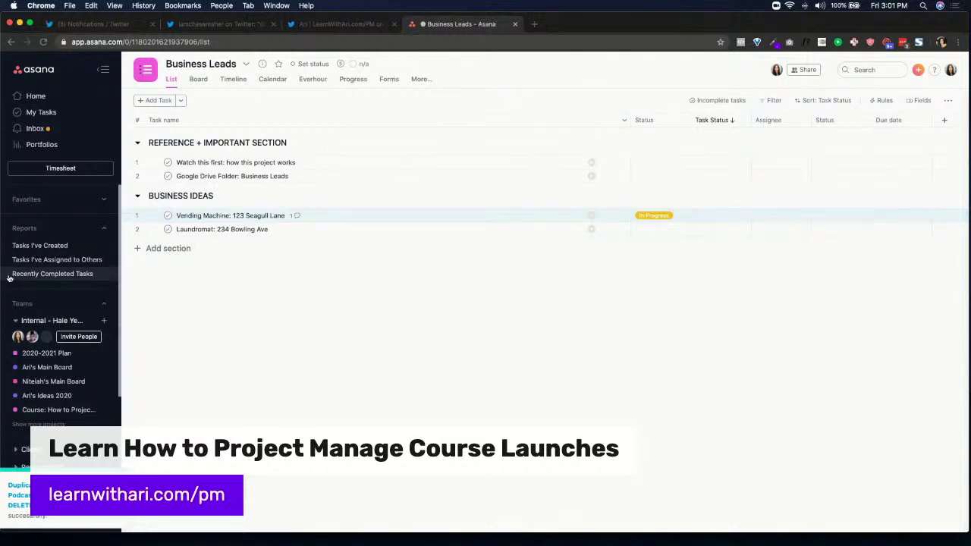
# Open the team's main board and browse its Task List, HYM To Do, Client To Do, In Progress and Done columns
pyautogui.click(58, 369)
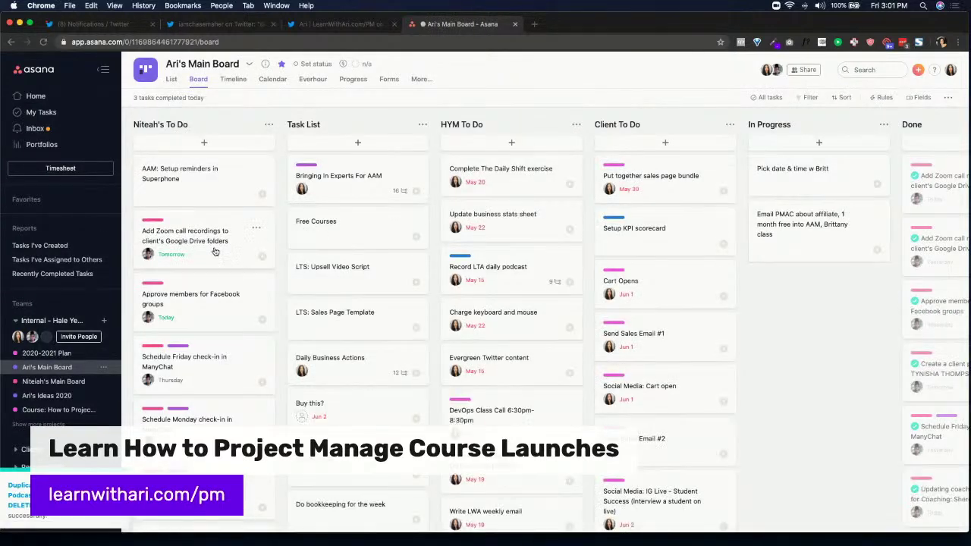
pyautogui.scroll(-5, 357, 190)
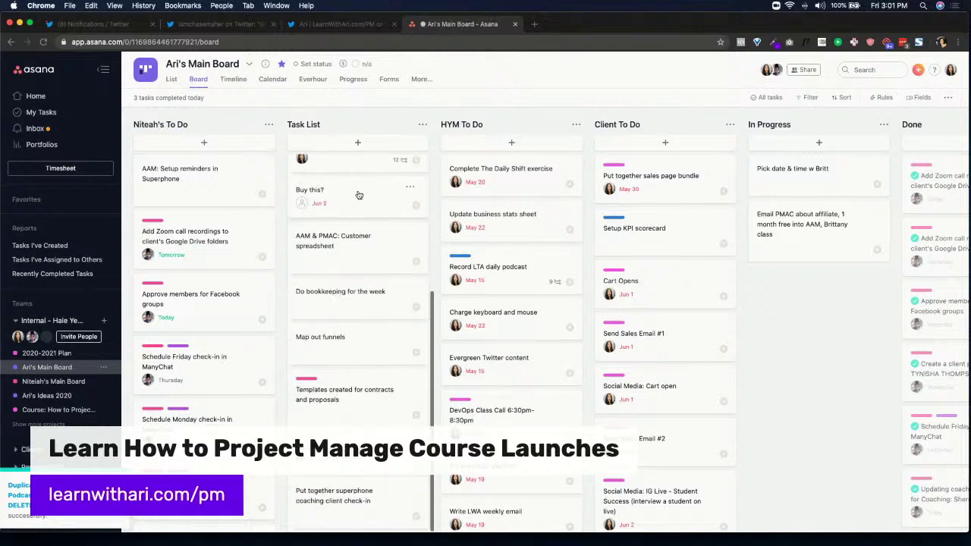
pyautogui.scroll(5, 359, 195)
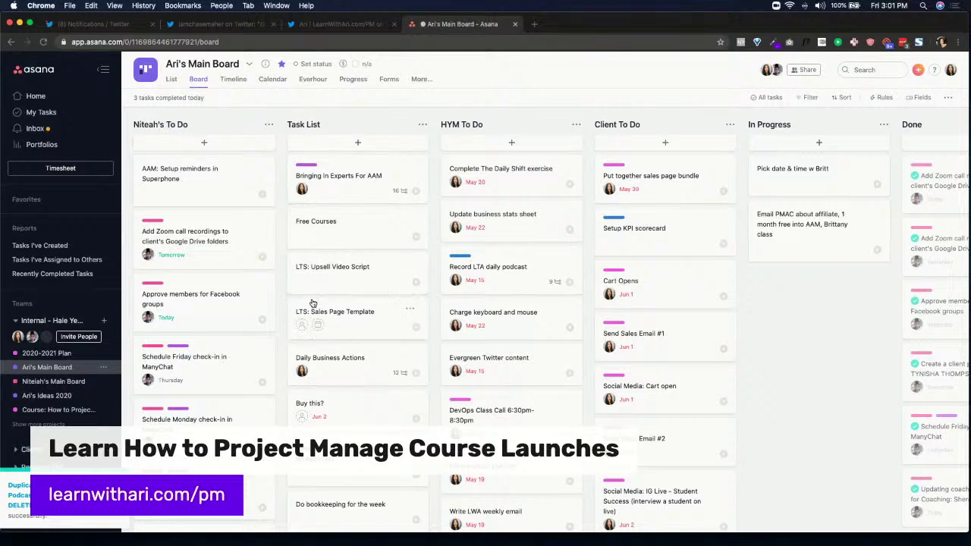
pyautogui.scroll(-6, 322, 227)
pyautogui.scroll(6, 349, 221)
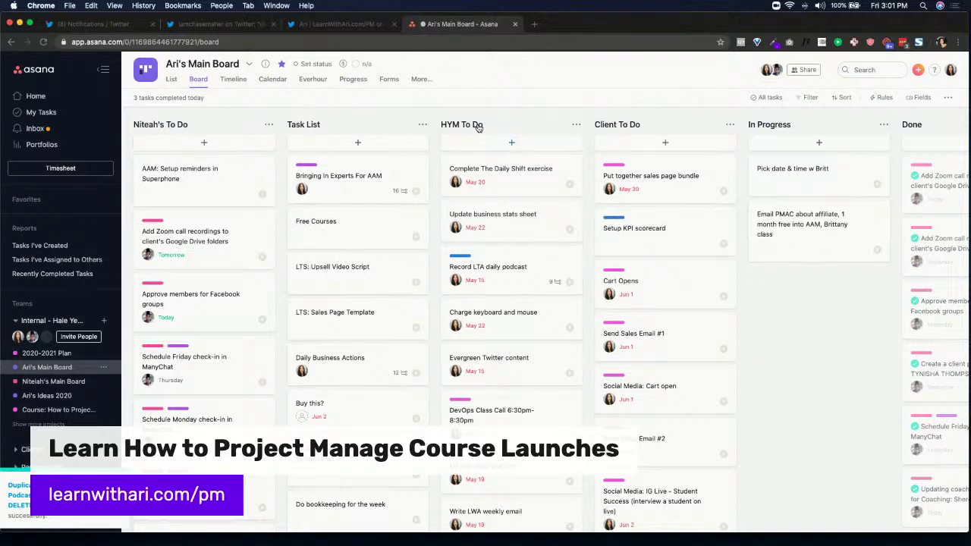
pyautogui.scroll(-6, 502, 176)
pyautogui.scroll(-10, 501, 176)
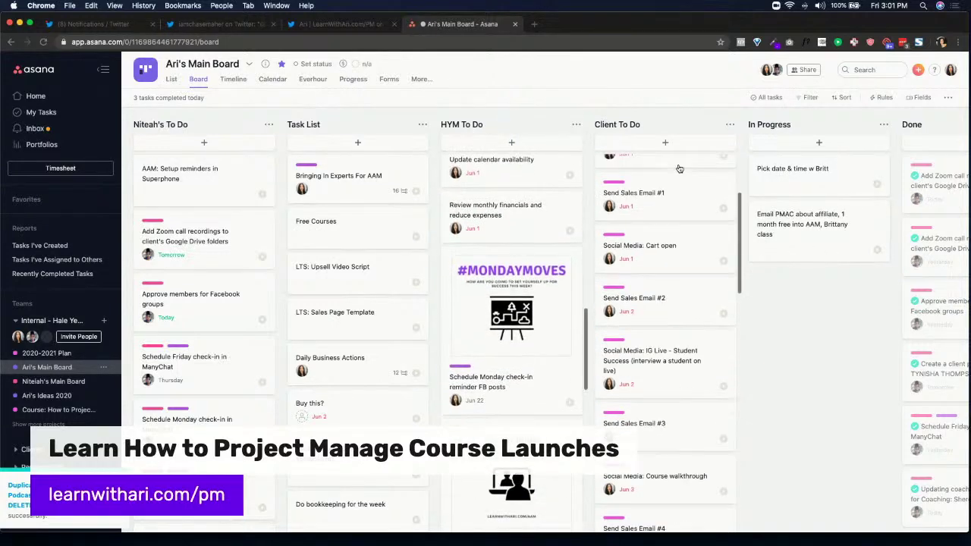
pyautogui.scroll(-10, 672, 214)
pyautogui.scroll(-10, 672, 214)
pyautogui.hscroll(3, 672, 215)
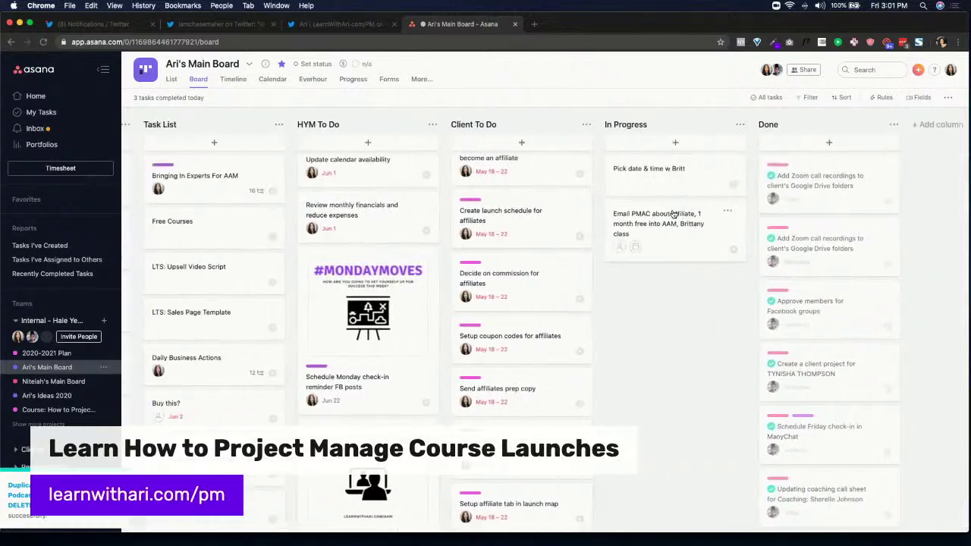
pyautogui.hscroll(-3, 672, 214)
pyautogui.scroll(-4, 30, 322)
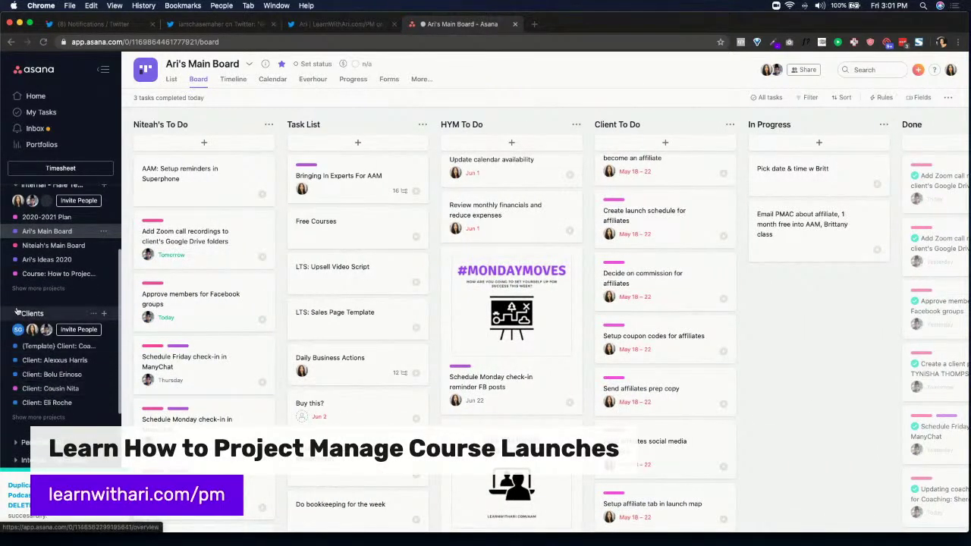
# Expand the Clients team in the sidebar and show more of its client projects
pyautogui.click(16, 315)
pyautogui.scroll(3, 622, 270)
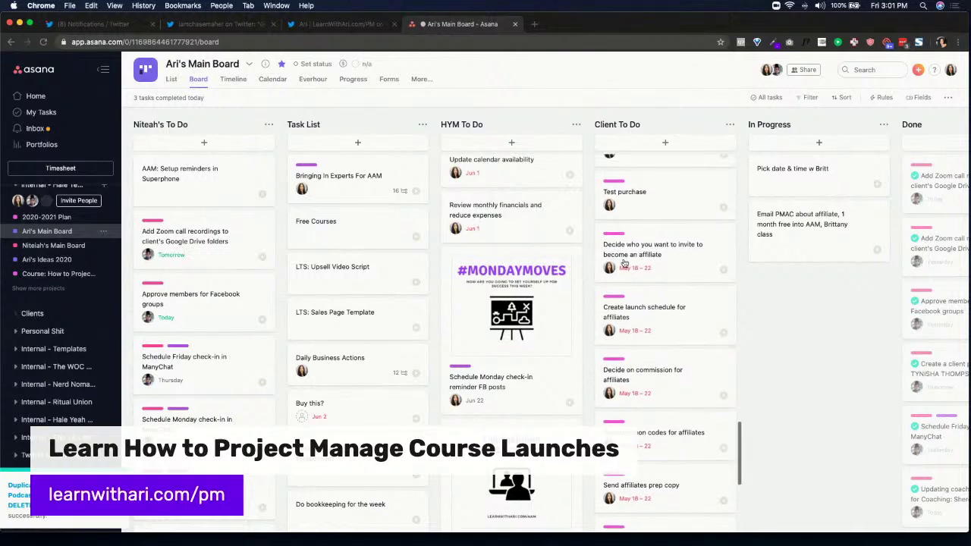
pyautogui.click(16, 313)
pyautogui.scroll(-1, 53, 341)
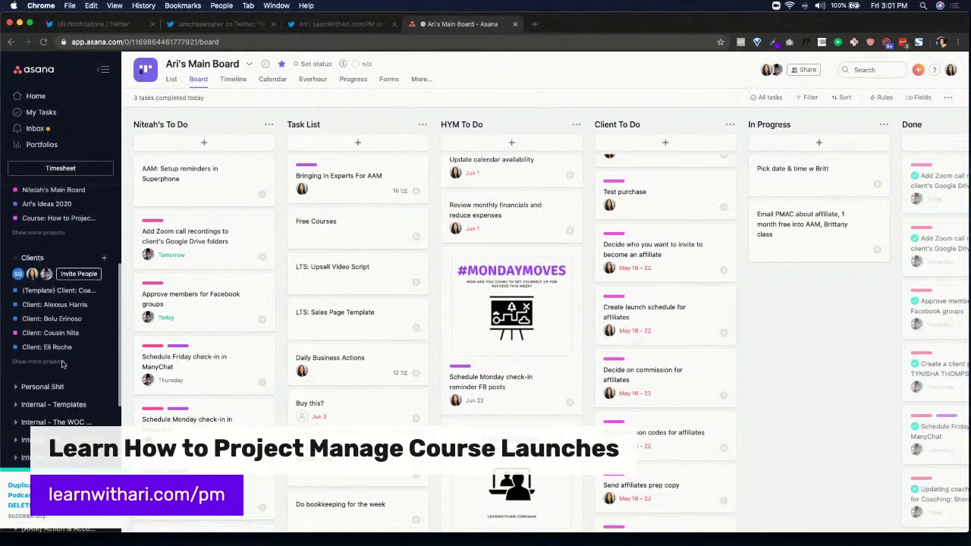
pyautogui.click(62, 363)
pyautogui.scroll(-3, 64, 356)
pyautogui.scroll(3, 68, 341)
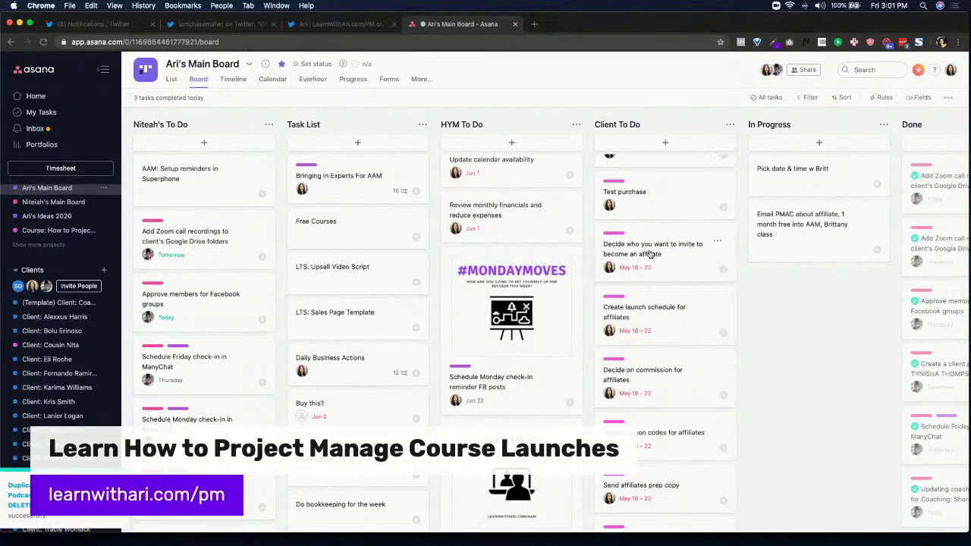
pyautogui.hscroll(3, 664, 213)
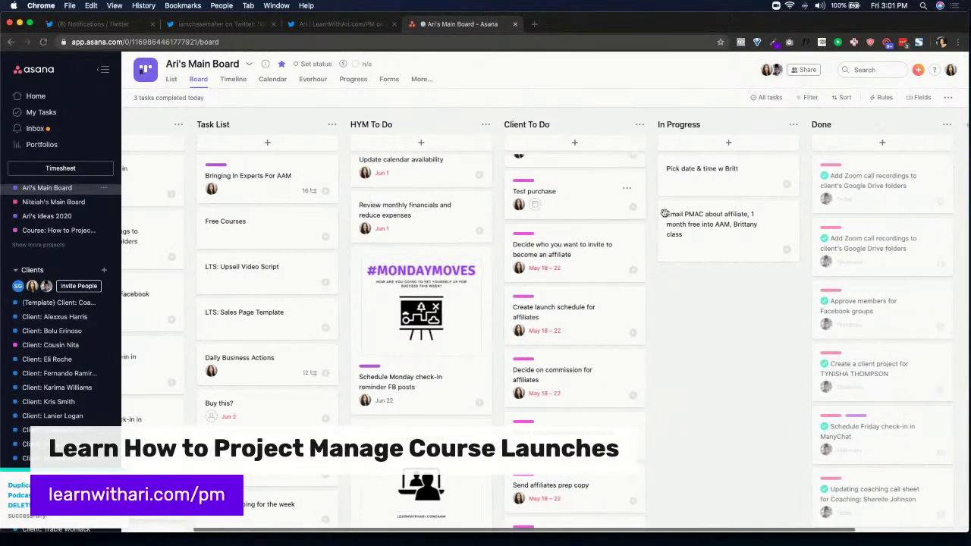
pyautogui.hscroll(-3, 664, 214)
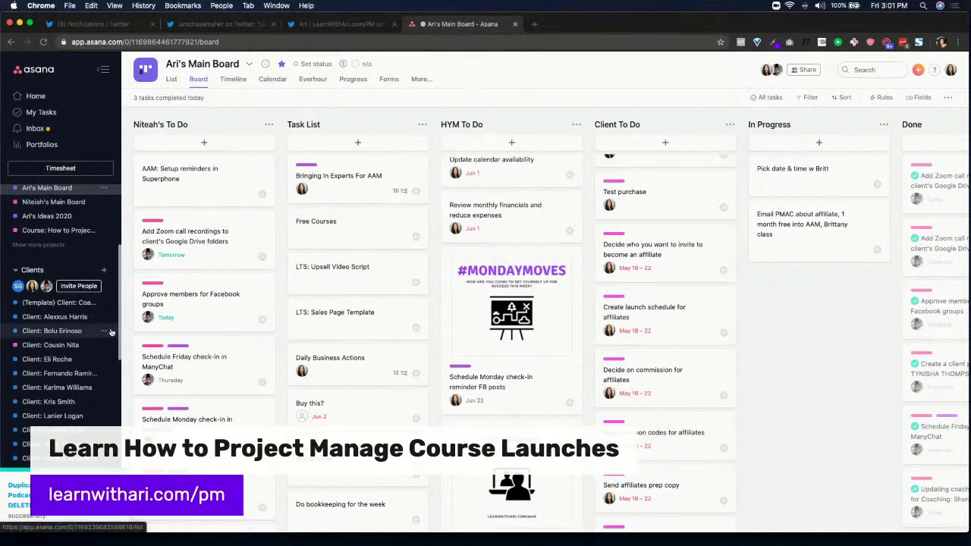
pyautogui.scroll(2, 61, 258)
# Open the other main board project and scroll through it
pyautogui.click(53, 250)
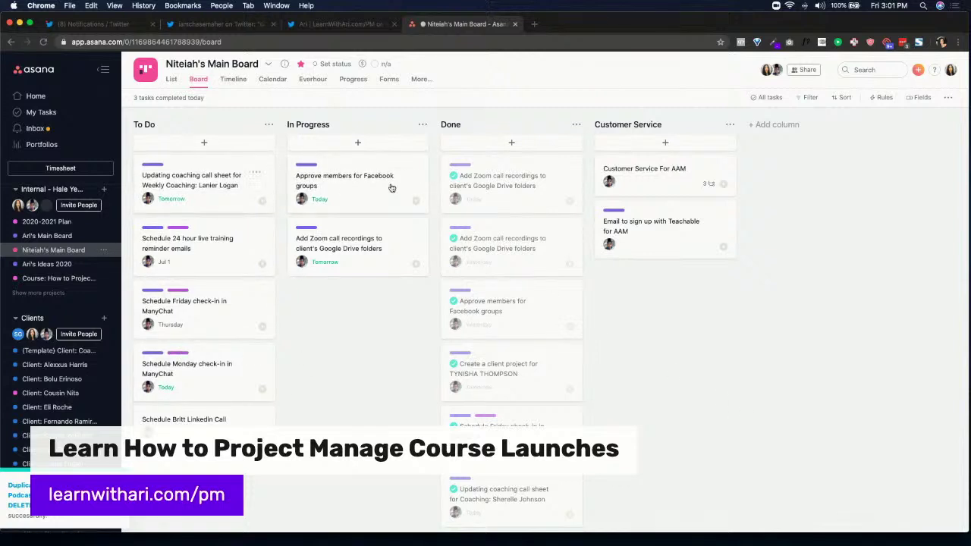
pyautogui.scroll(-10, 76, 303)
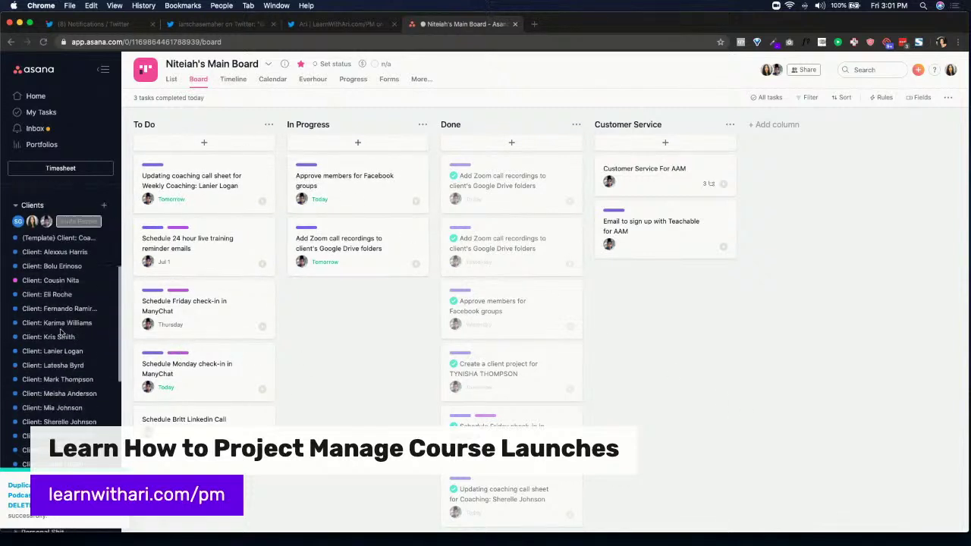
pyautogui.scroll(-5, 76, 303)
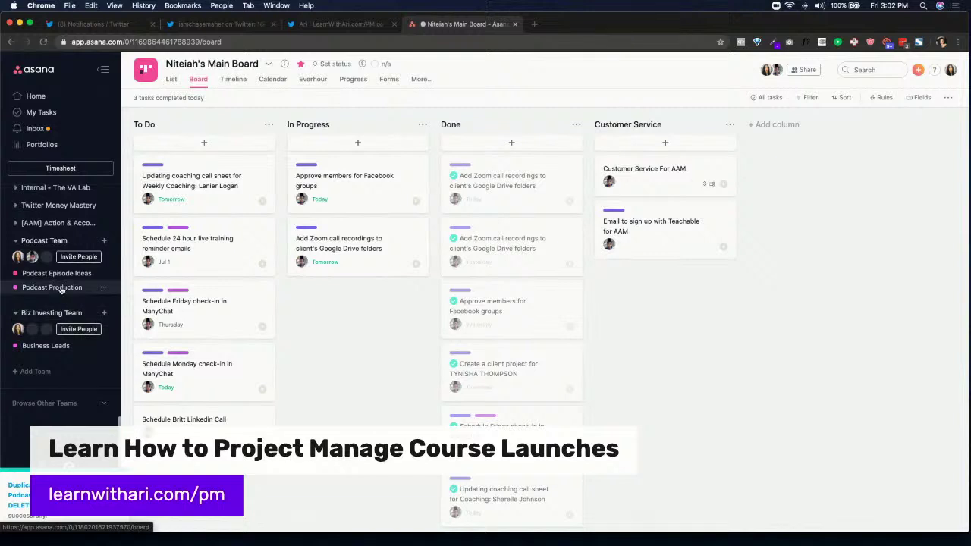
# Open the Podcast Production board and bring up its Add rule dialog for automations
pyautogui.click(68, 286)
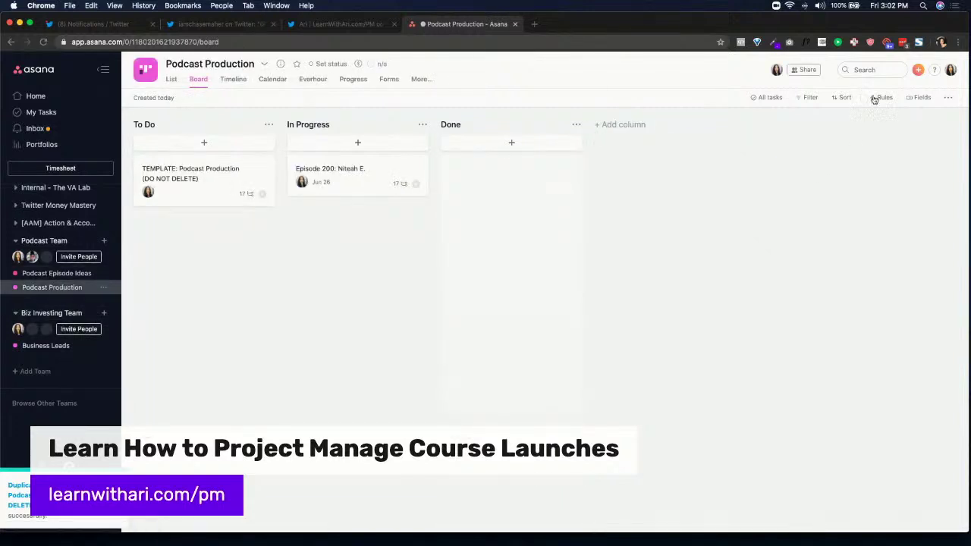
pyautogui.moveTo(880, 97)
pyautogui.click(844, 262)
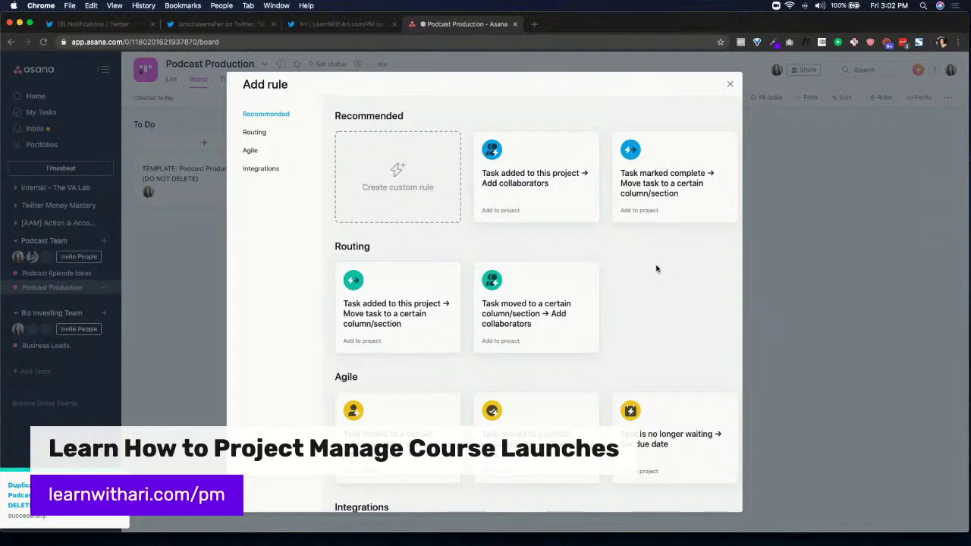
# Browse the Add rule templates and open the help page on dropdown fields
pyautogui.scroll(-5, 652, 270)
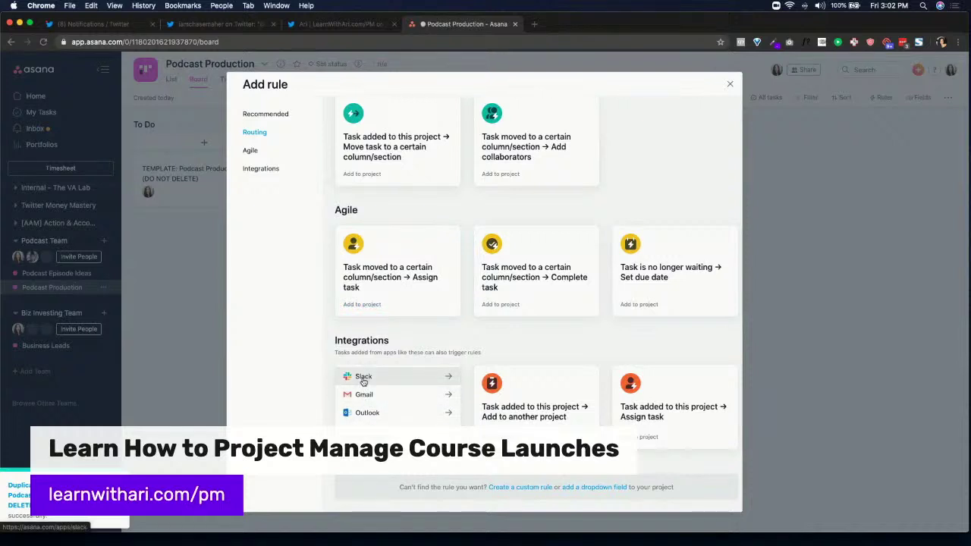
pyautogui.scroll(2, 412, 368)
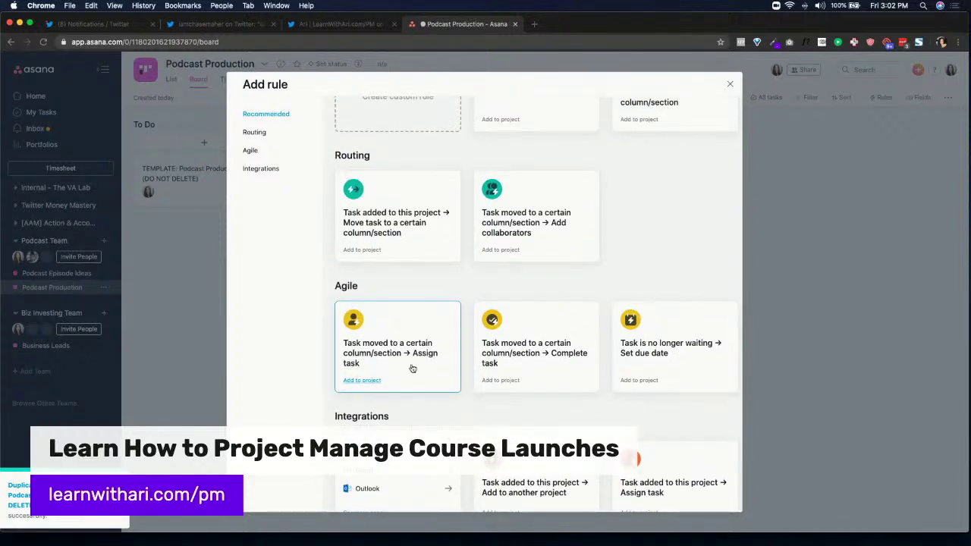
pyautogui.scroll(-1, 412, 368)
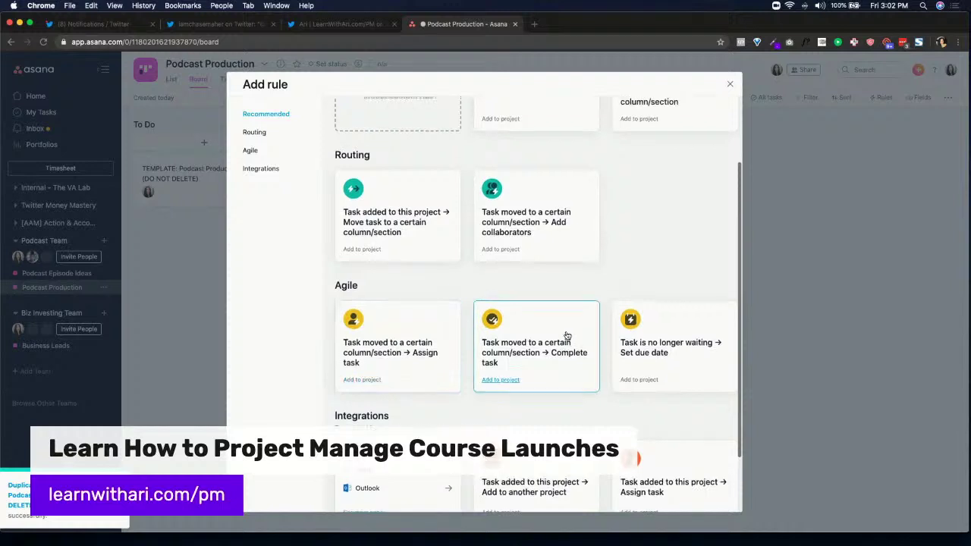
pyautogui.scroll(3, 567, 335)
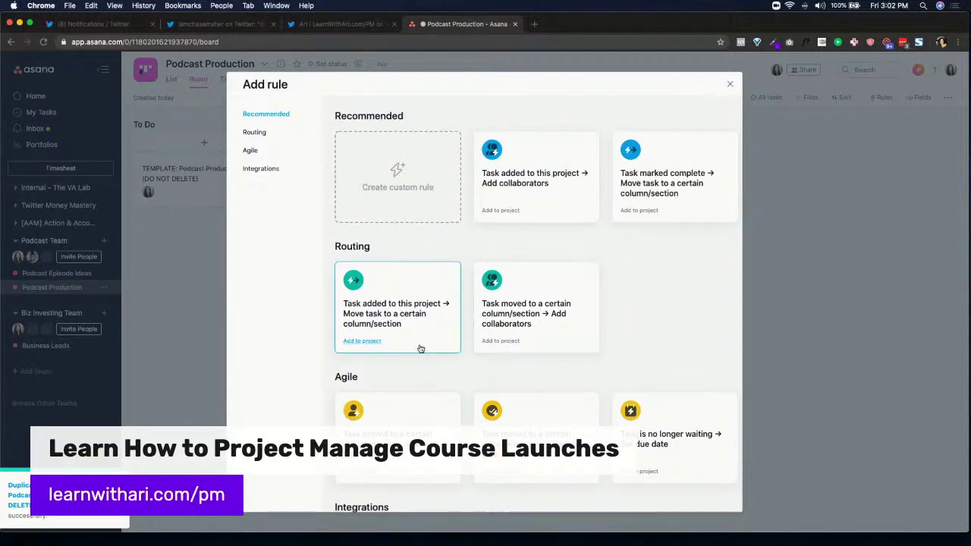
pyautogui.scroll(-5, 621, 327)
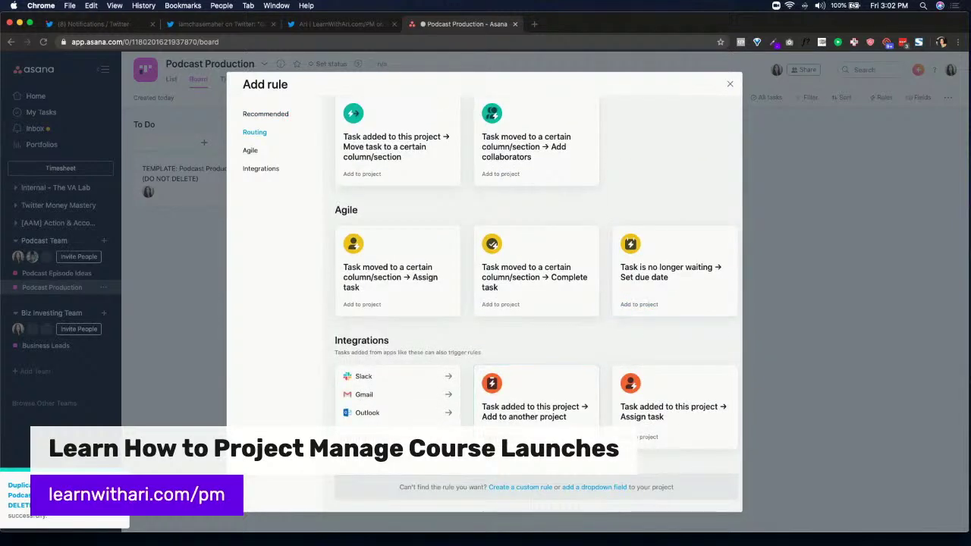
pyautogui.click(592, 487)
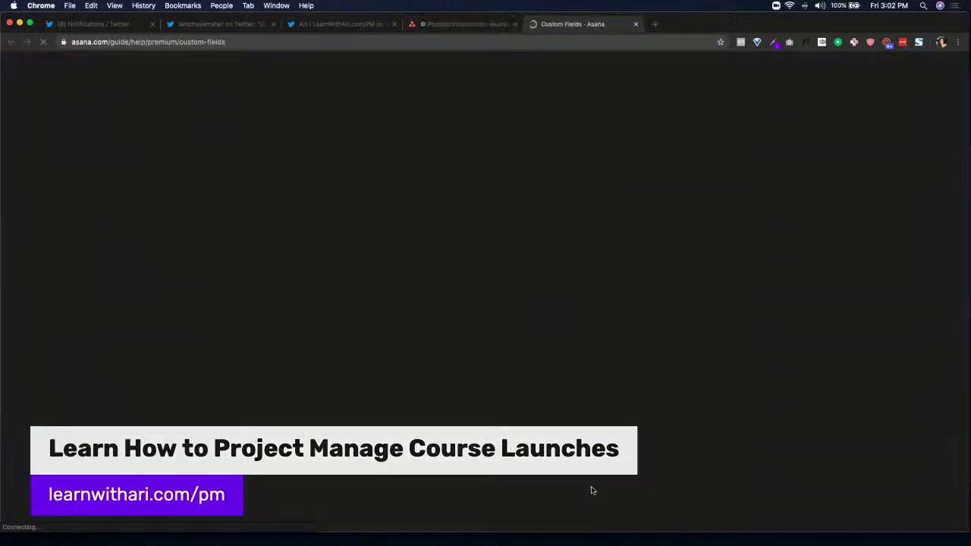
# Back on the Podcast Production board, close the rule templates without adding a rule
pyautogui.click(448, 29)
pyautogui.scroll(4, 369, 130)
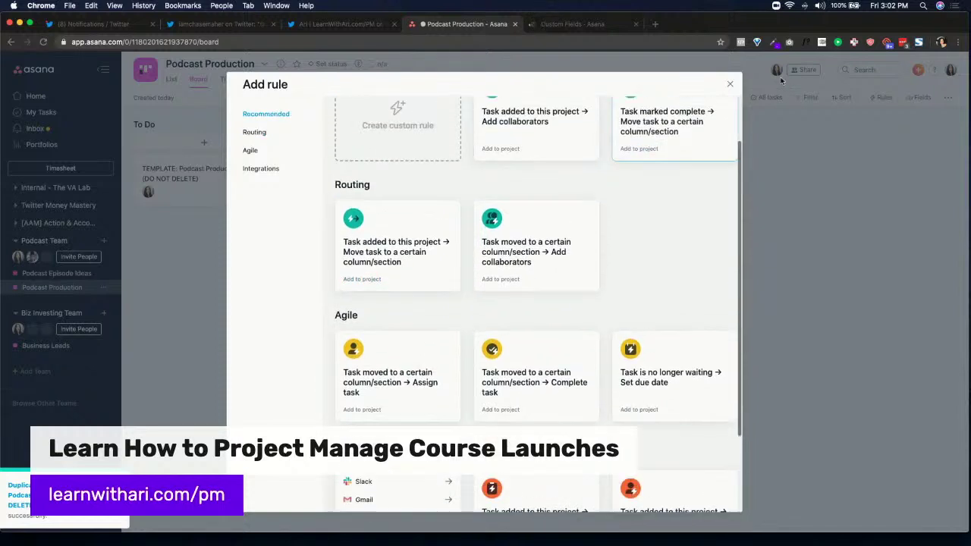
pyautogui.click(729, 86)
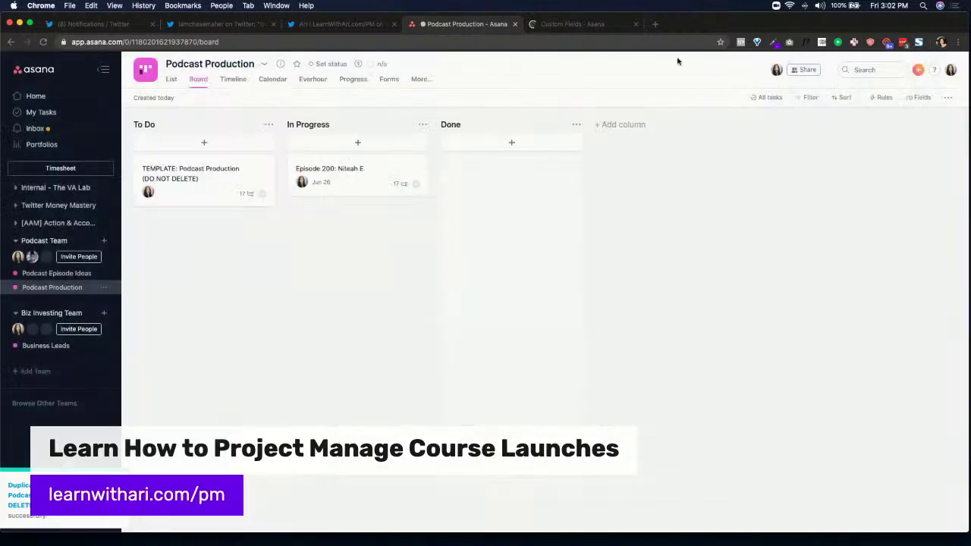
# Set the Vending Machine task's status in Business Leads to Need Update, then return to Podcast Production
pyautogui.click(53, 350)
pyautogui.click(653, 217)
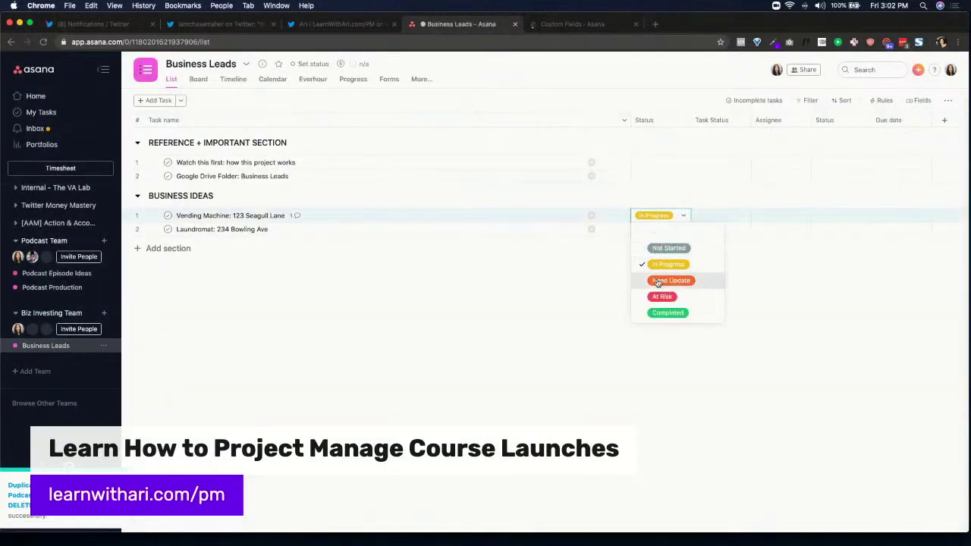
pyautogui.click(658, 283)
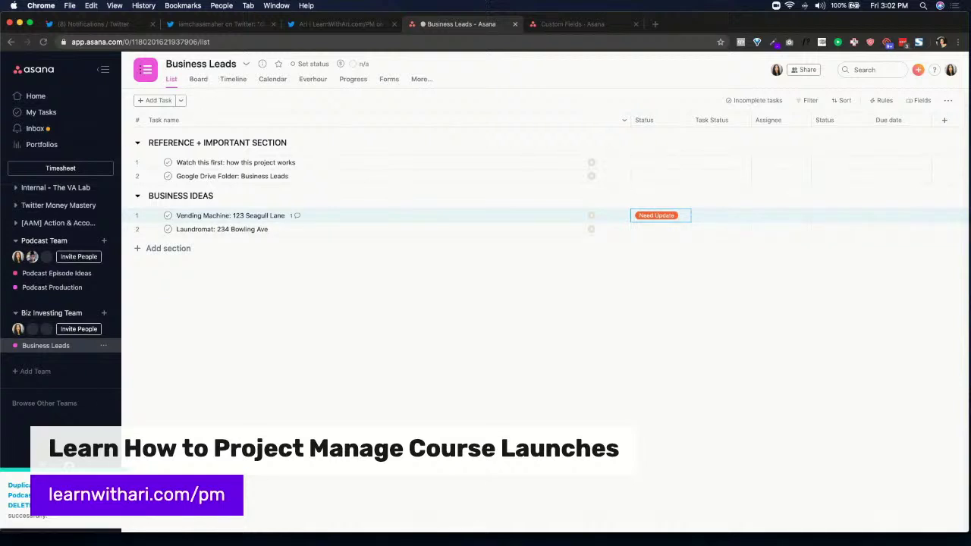
pyautogui.click(53, 287)
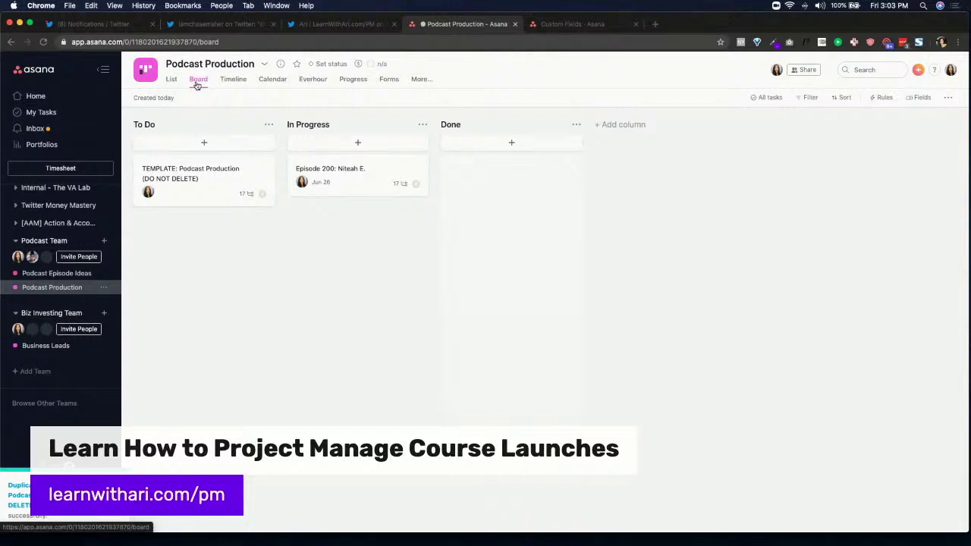
# Cycle through the List, Board, Calendar, Timeline and Everhour views, ending on Progress
pyautogui.click(172, 81)
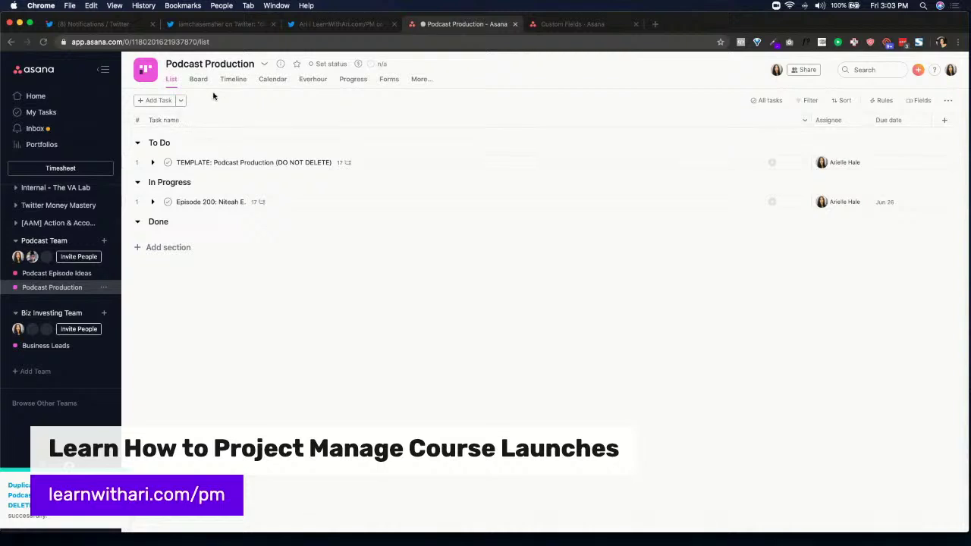
pyautogui.click(200, 79)
pyautogui.click(273, 80)
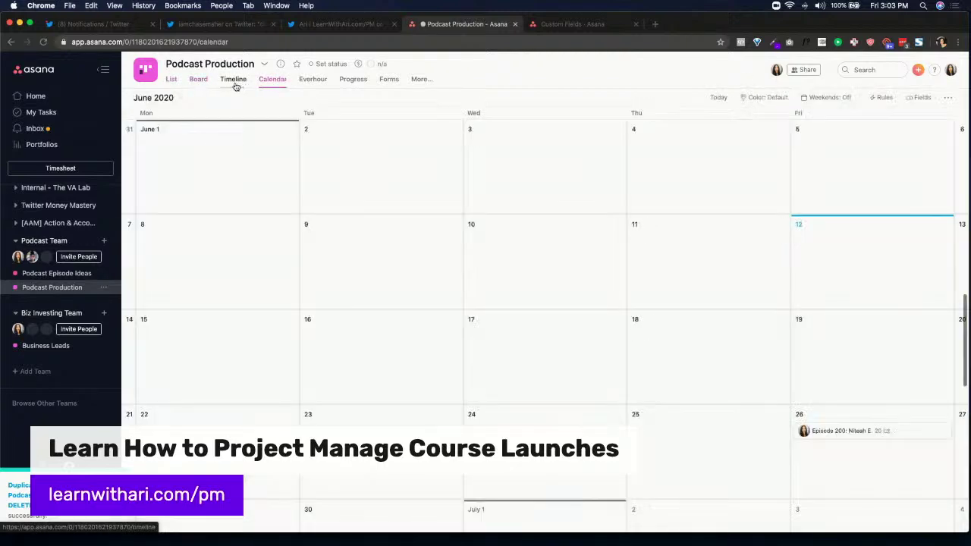
pyautogui.click(233, 80)
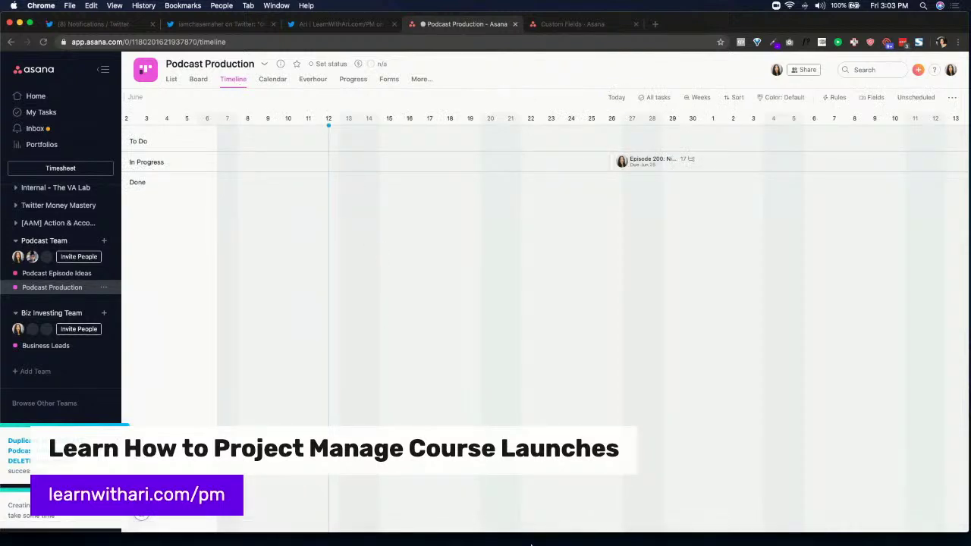
pyautogui.click(324, 81)
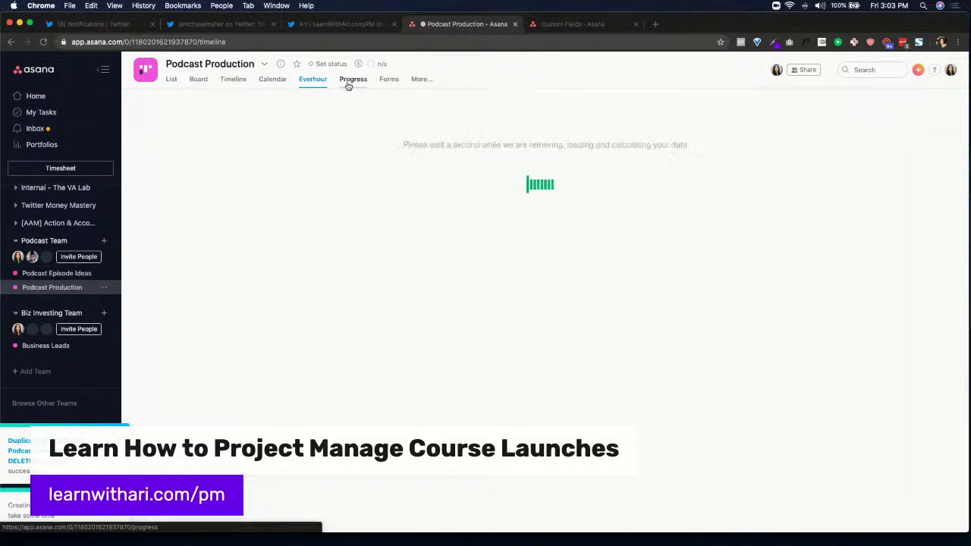
pyautogui.click(347, 84)
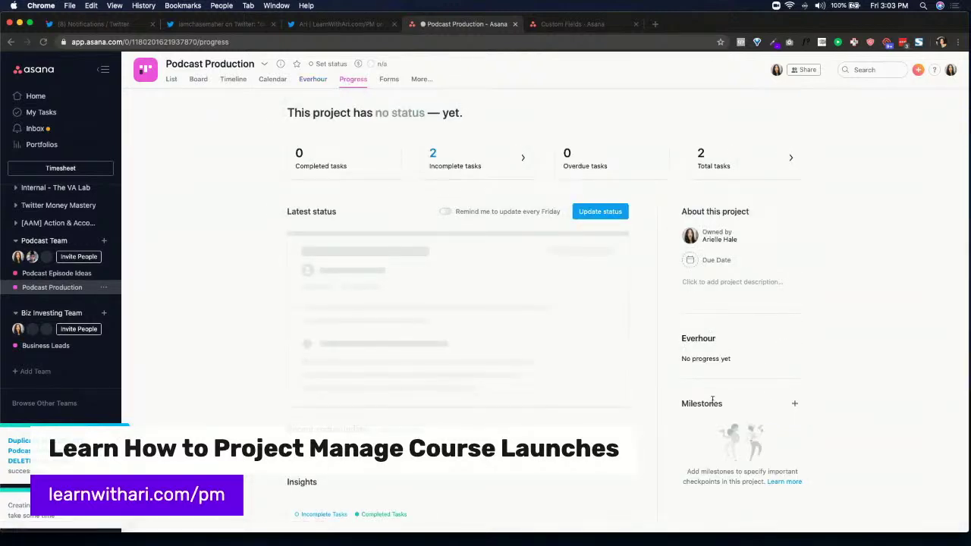
# Turn on Friday status reminders and start an Episode 200 status update marked On Track
pyautogui.click(795, 405)
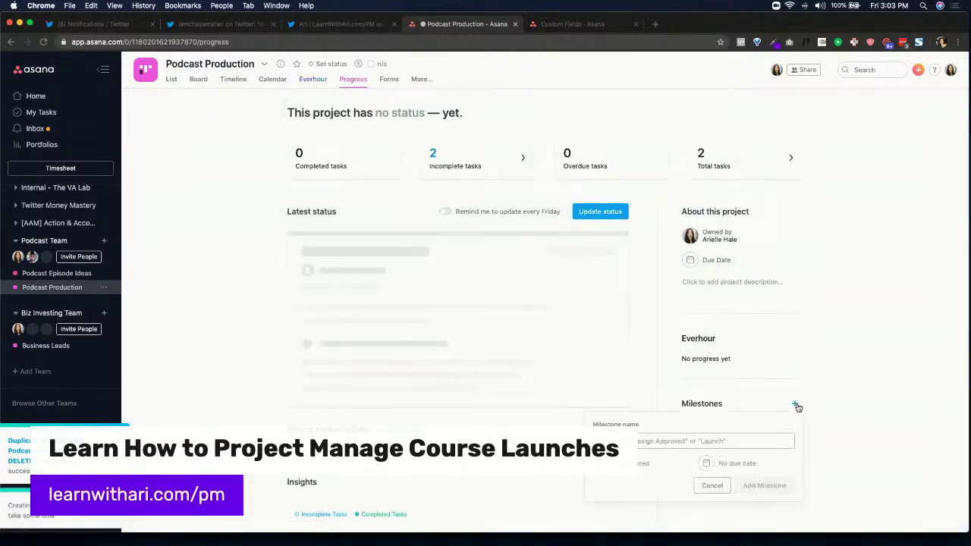
pyautogui.click(330, 293)
pyautogui.click(446, 212)
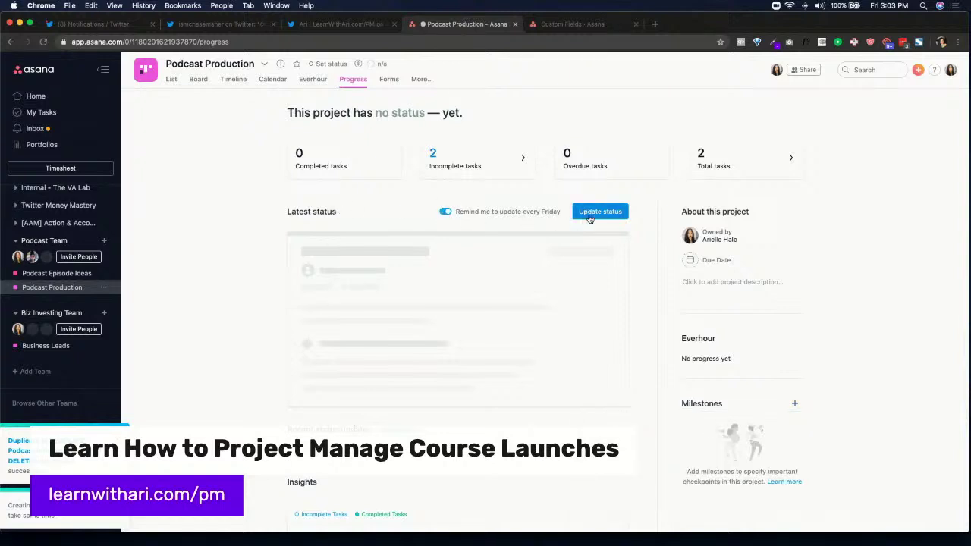
pyautogui.click(594, 213)
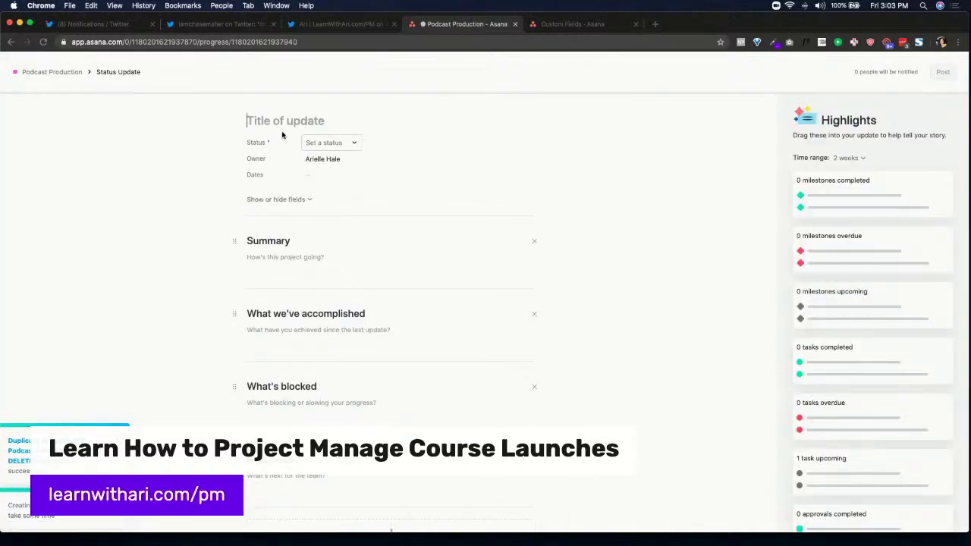
pyautogui.write('Episode 200: Niteah')
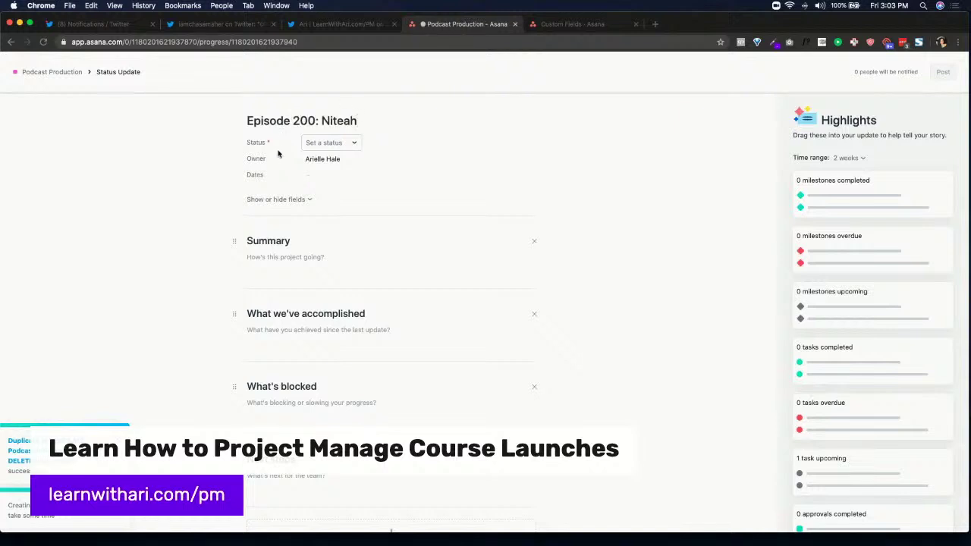
pyautogui.click(326, 142)
pyautogui.click(337, 177)
# Add a brief summary to the On Track update and post it
pyautogui.click(292, 256)
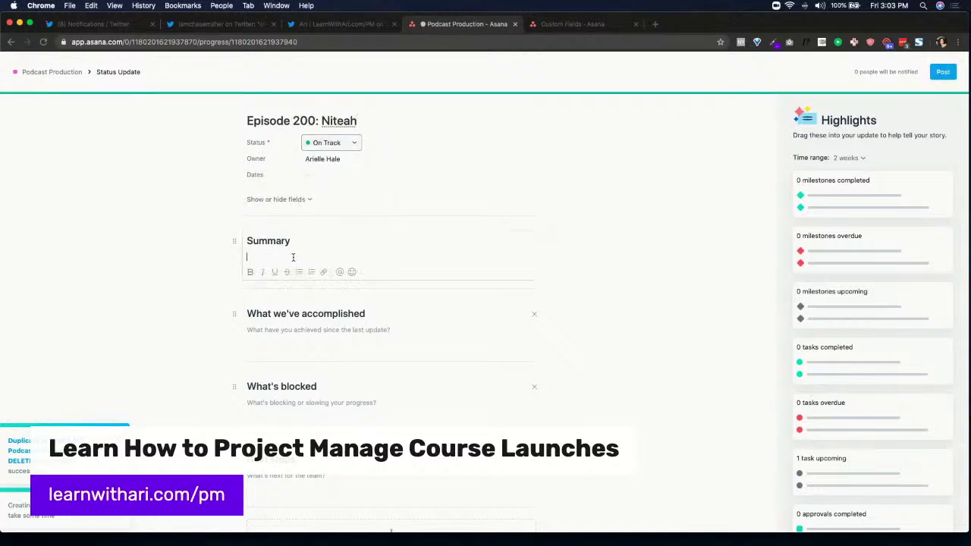
pyautogui.write('summary')
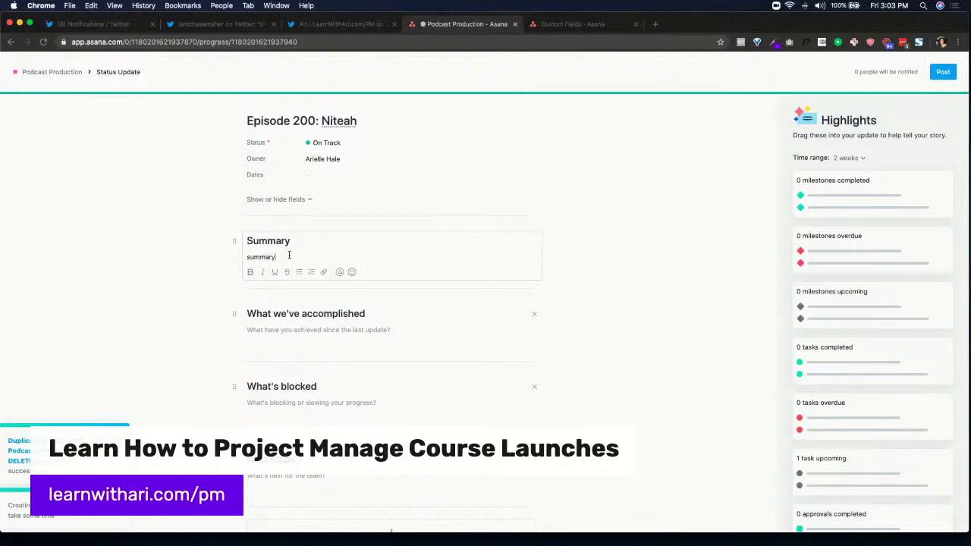
pyautogui.click(279, 319)
pyautogui.click(291, 408)
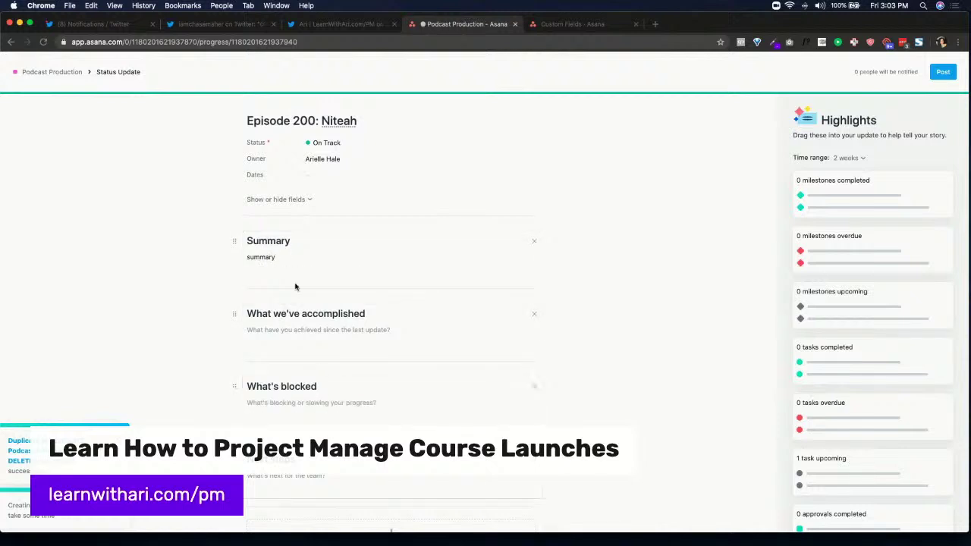
pyautogui.scroll(-1, 426, 188)
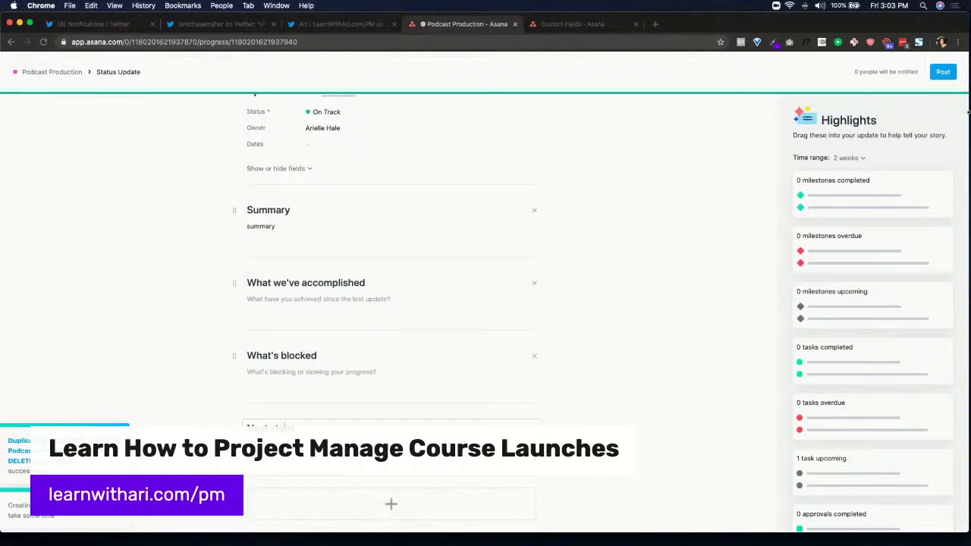
pyautogui.scroll(-2, 552, 361)
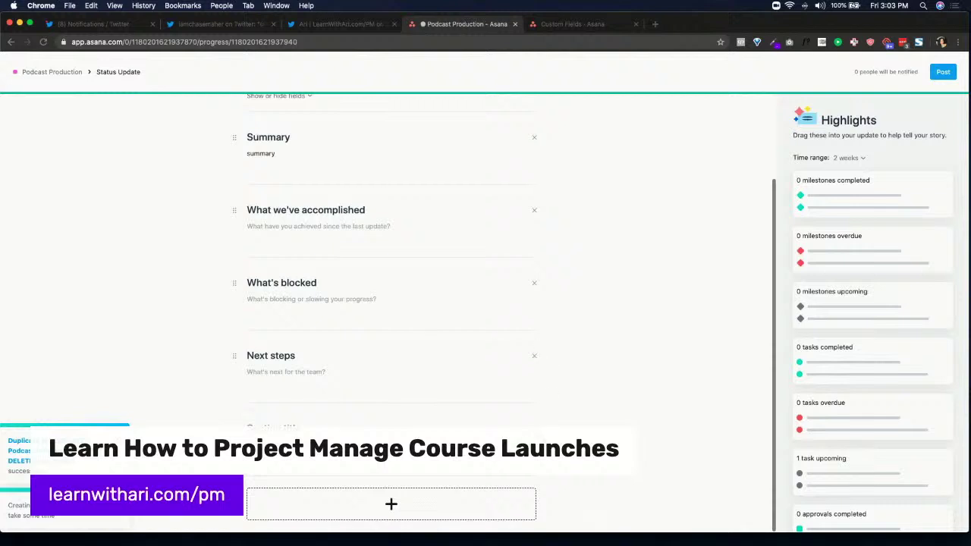
pyautogui.scroll(2, 723, 302)
pyautogui.click(943, 71)
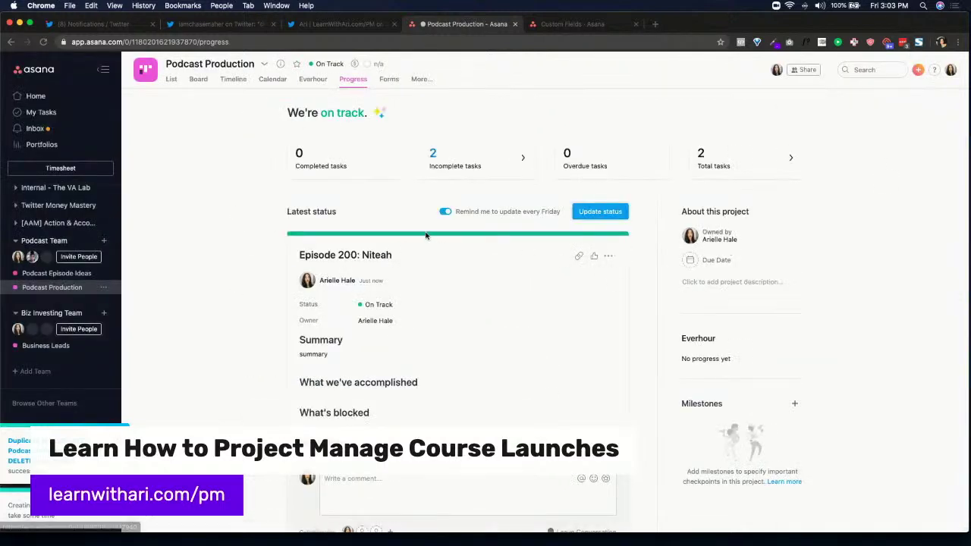
pyautogui.scroll(-1, 369, 134)
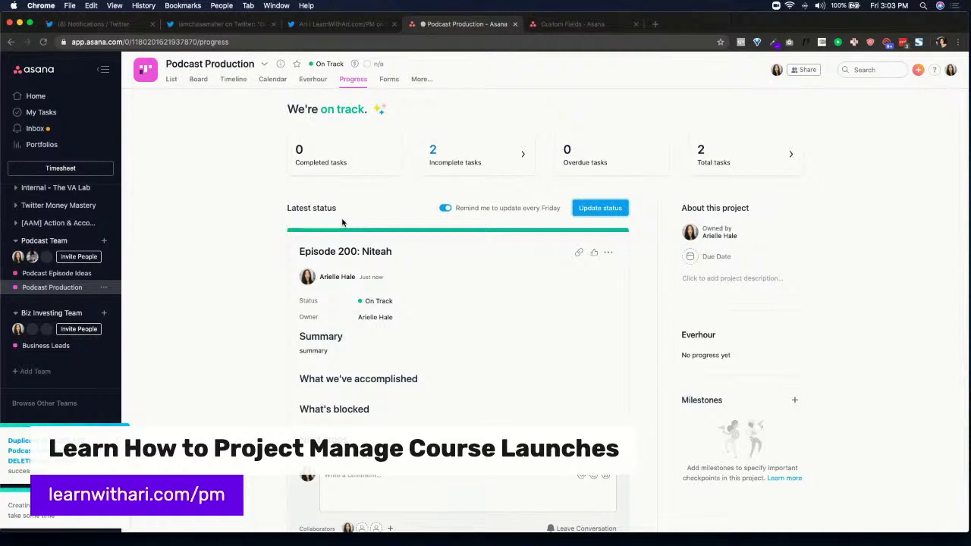
pyautogui.scroll(1, 342, 222)
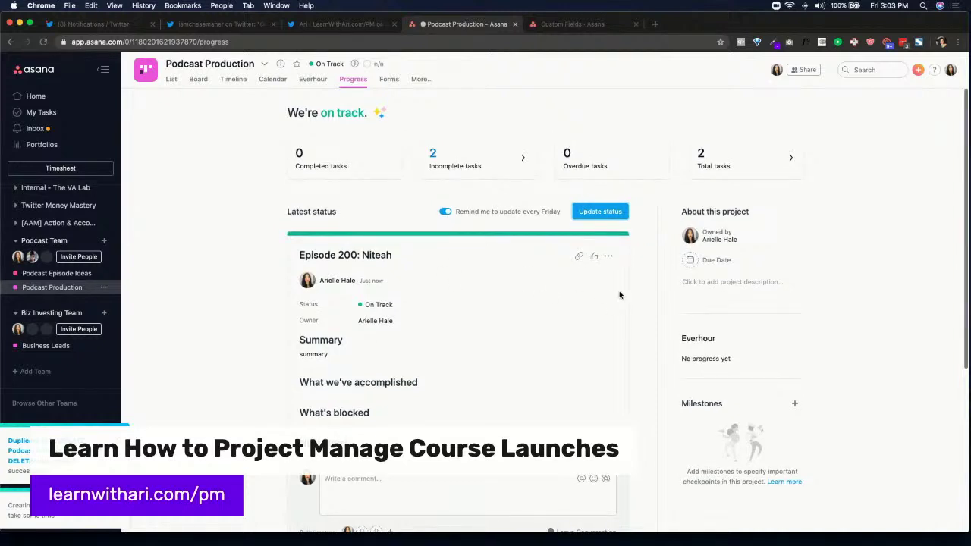
pyautogui.scroll(-2, 619, 295)
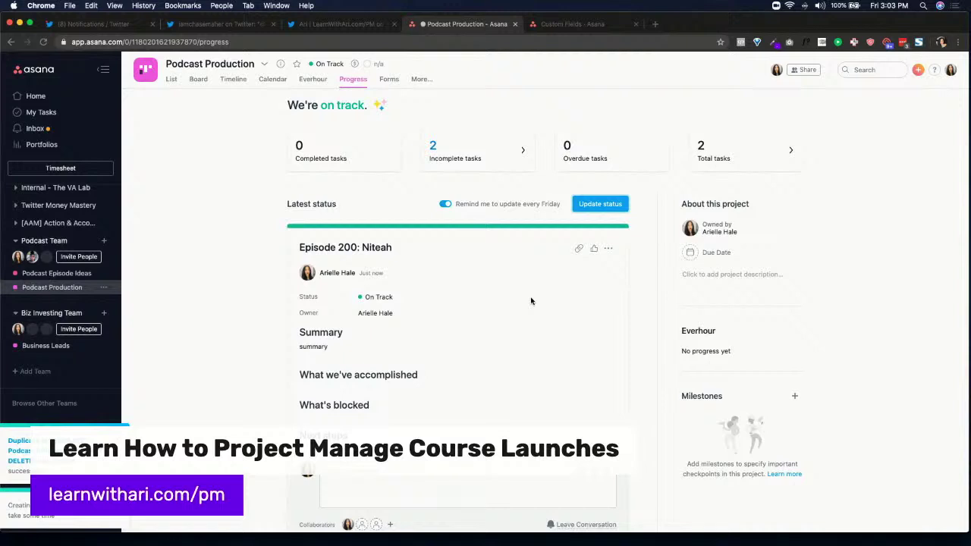
pyautogui.scroll(1, 531, 301)
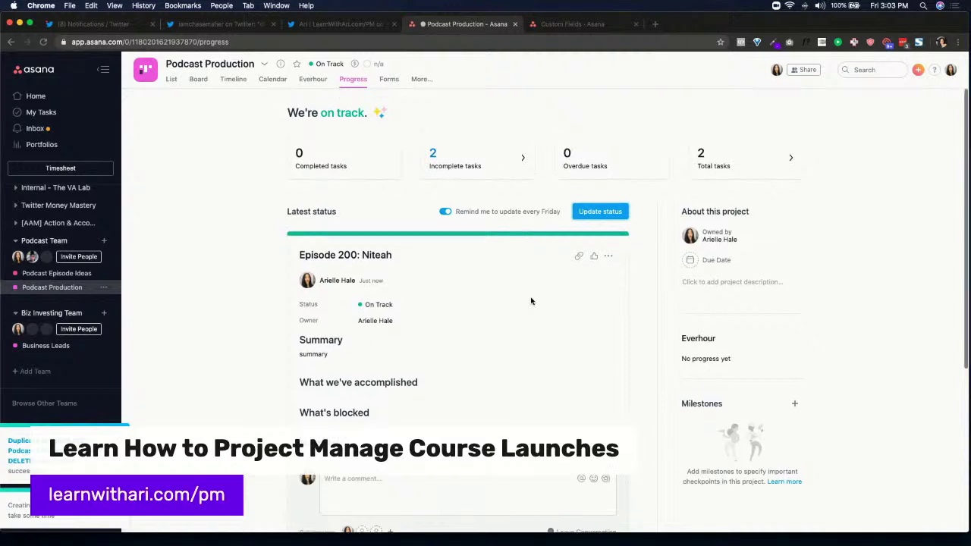
# Look over the Podcast Production Forms page, then bring up the More pages list
pyautogui.click(387, 84)
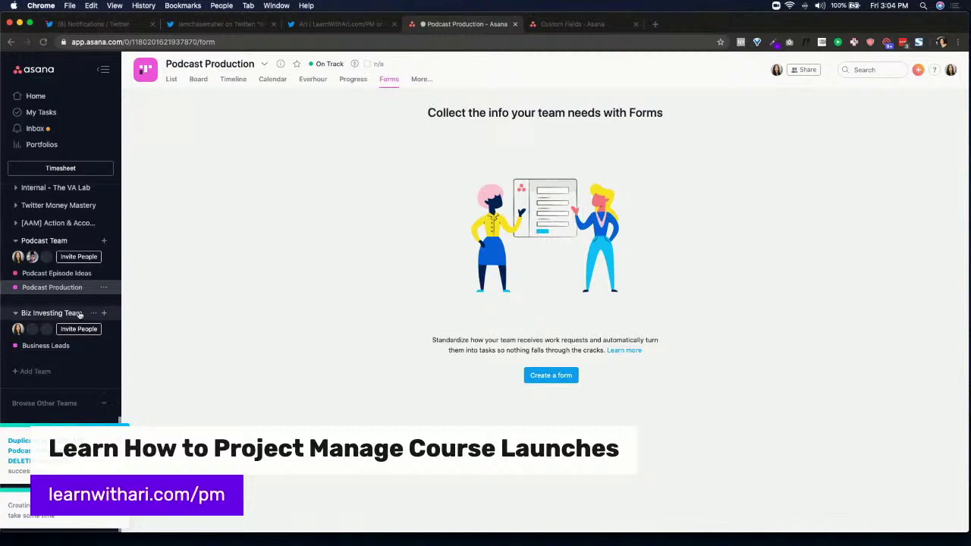
pyautogui.scroll(10, 61, 266)
pyautogui.scroll(-2, 56, 305)
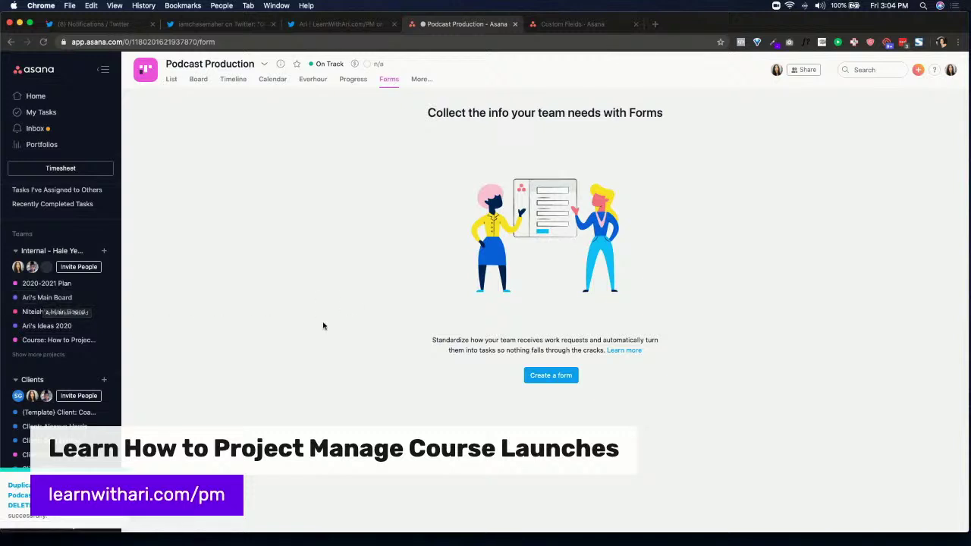
pyautogui.scroll(-10, 106, 361)
pyautogui.scroll(-5, 106, 361)
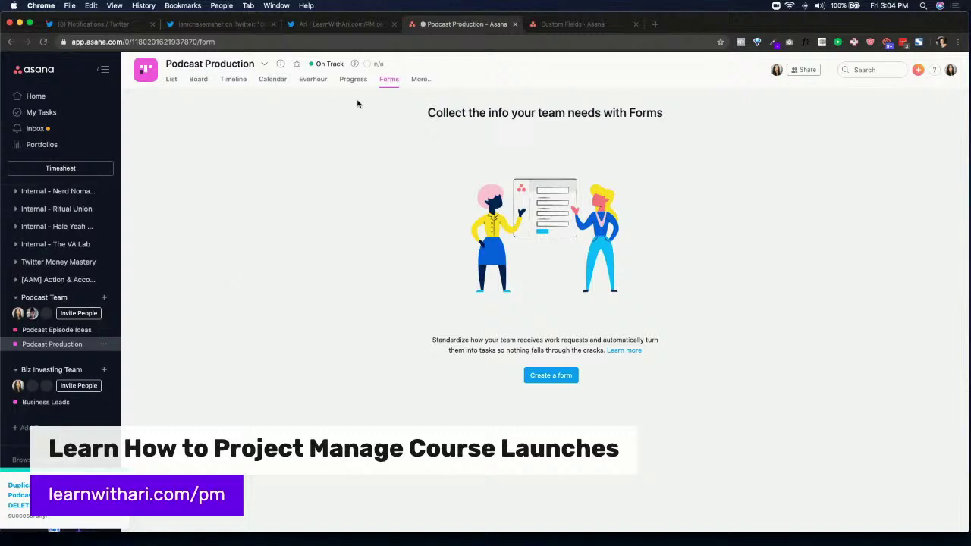
pyautogui.click(421, 80)
# On the Conversations page, start a conversation titled 'Call: June 12, 2020'
pyautogui.click(433, 98)
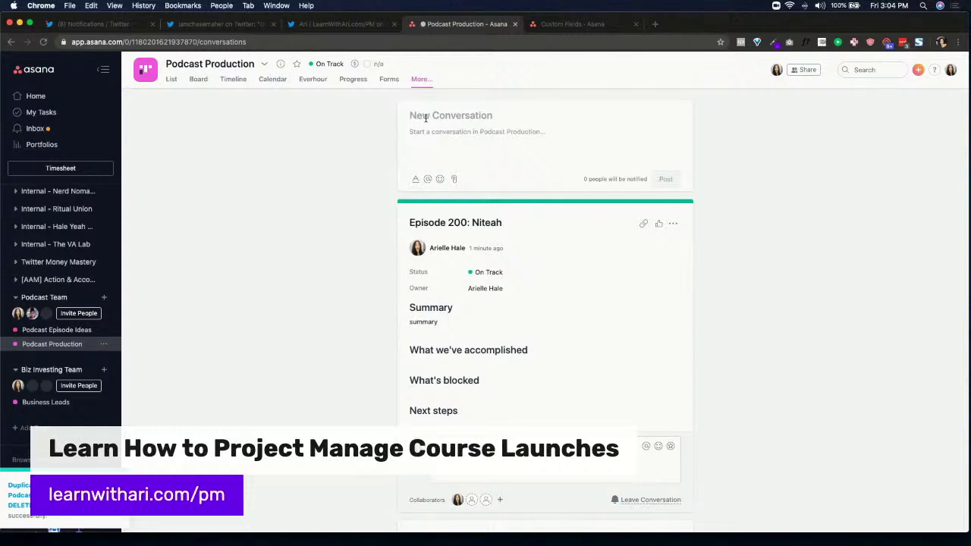
pyautogui.click(425, 118)
pyautogui.write('Call')
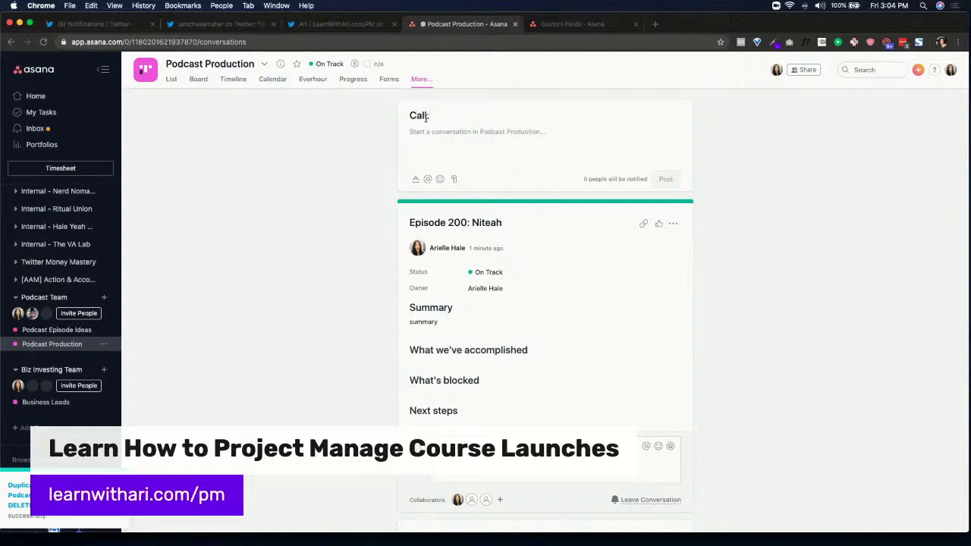
pyautogui.write(': June 12,')
pyautogui.press('BackSpace')
pyautogui.write('2, 2020')
pyautogui.press('Tab')
# Add an 'In Attendance:' line listing the attendee, followed by a 'Call Notes:' heading
pyautogui.write('In Attendance:')
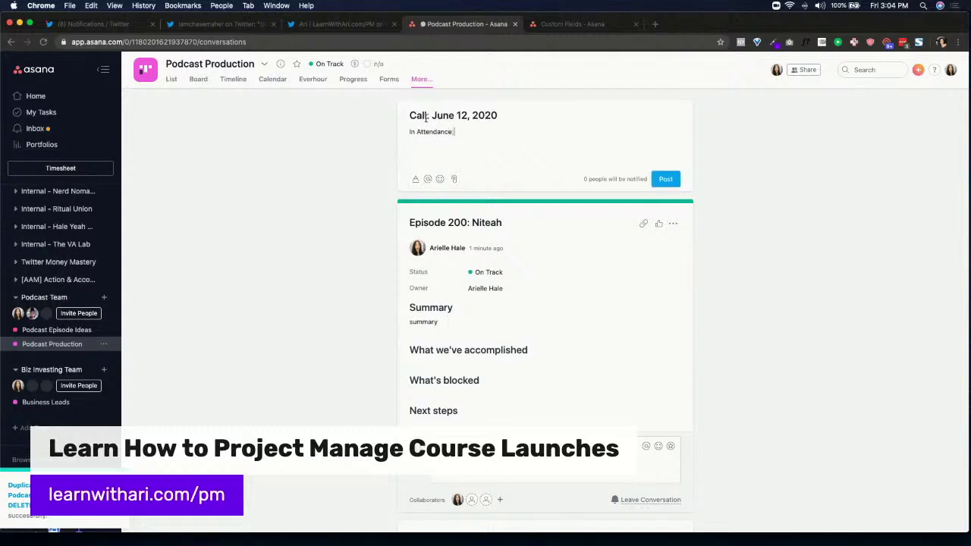
pyautogui.click(415, 180)
pyautogui.write('Ni')
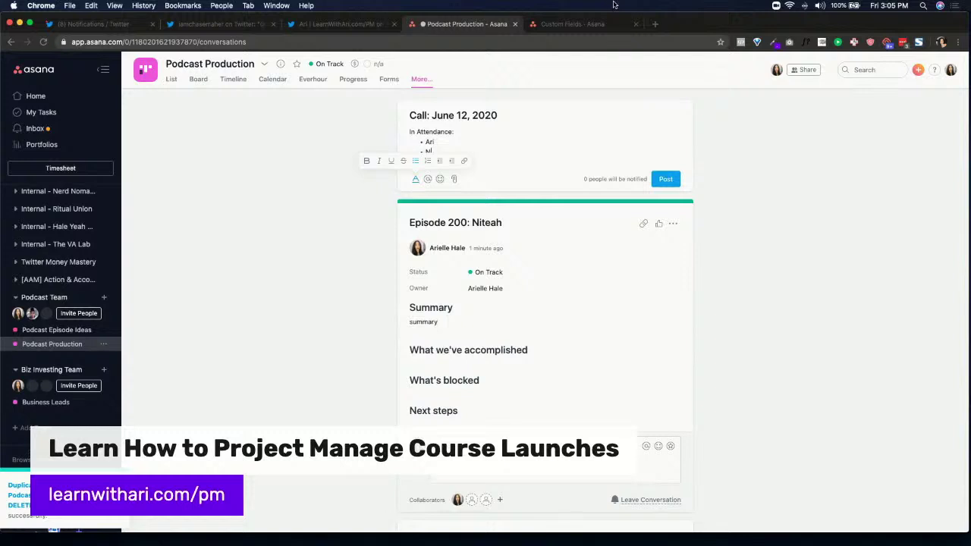
pyautogui.write('teah')
pyautogui.press('Return')
pyautogui.press('Return')
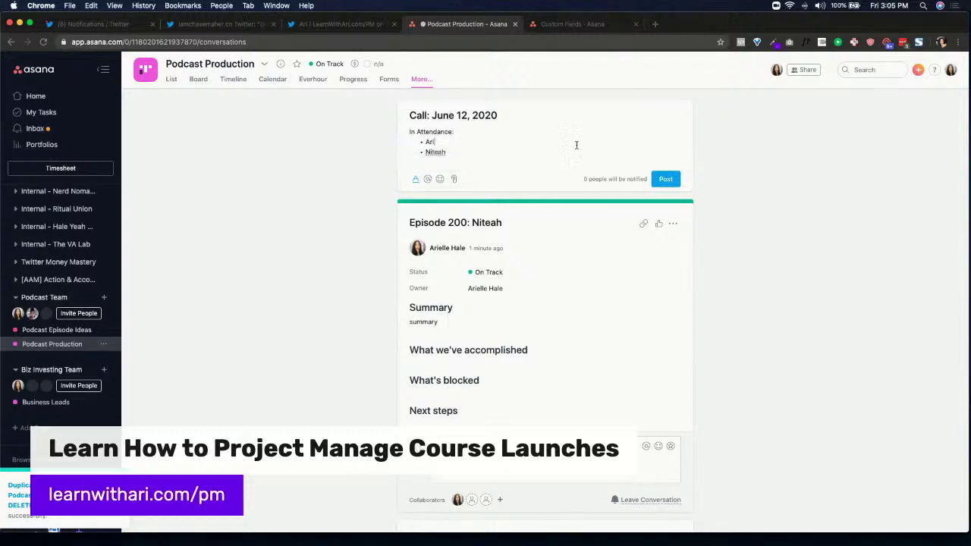
pyautogui.write('Call ')
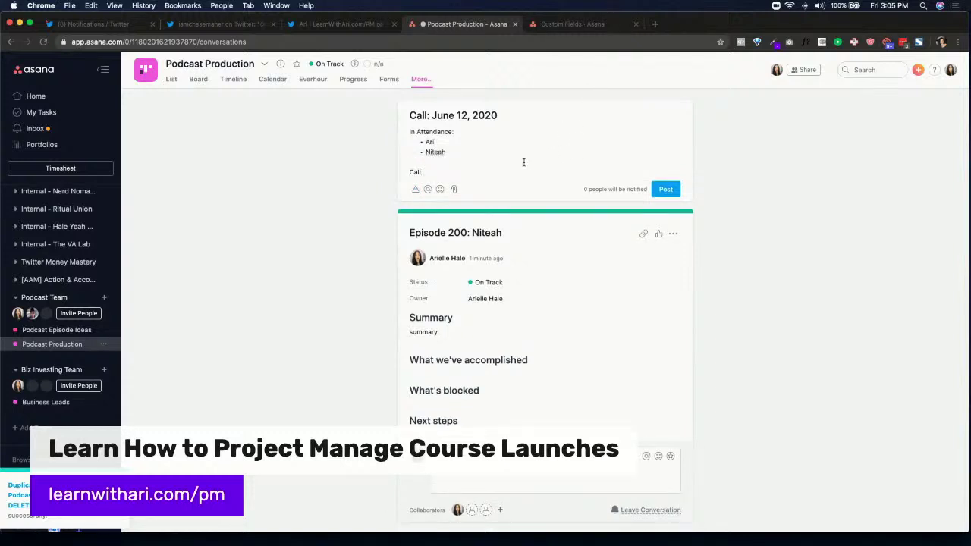
pyautogui.write('Notes:')
pyautogui.press('Return')
pyautogui.click(418, 201)
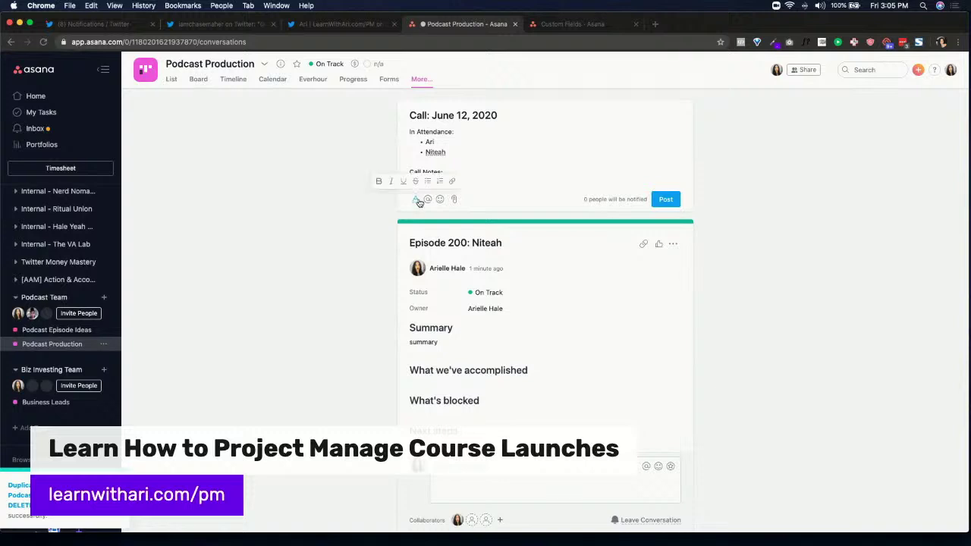
pyautogui.click(429, 181)
pyautogui.write('Such and such blah blah')
pyautogui.press('Return')
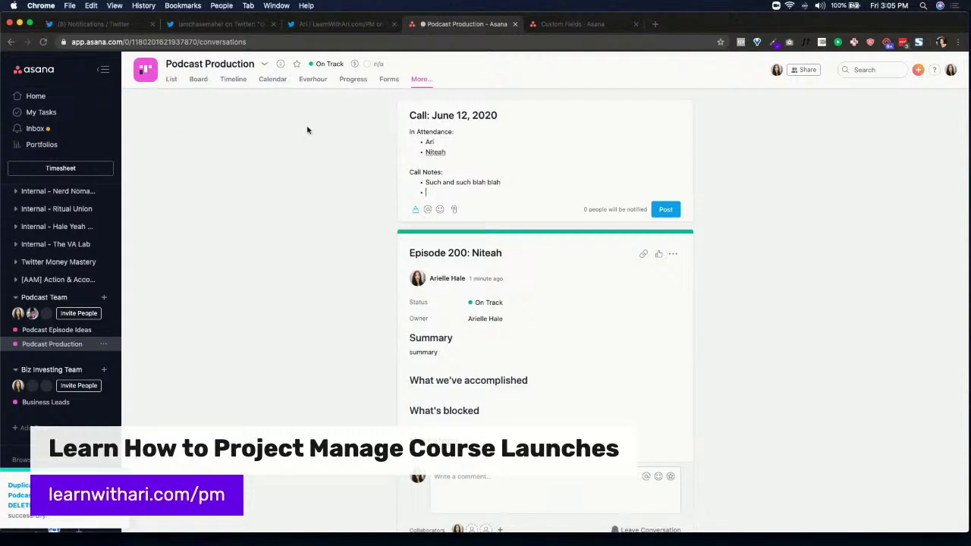
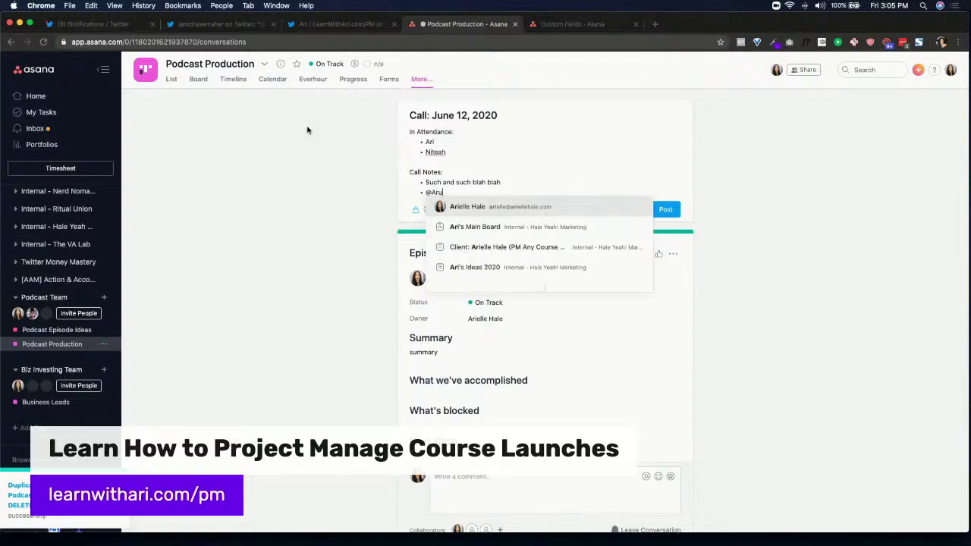
pyautogui.press('Return')
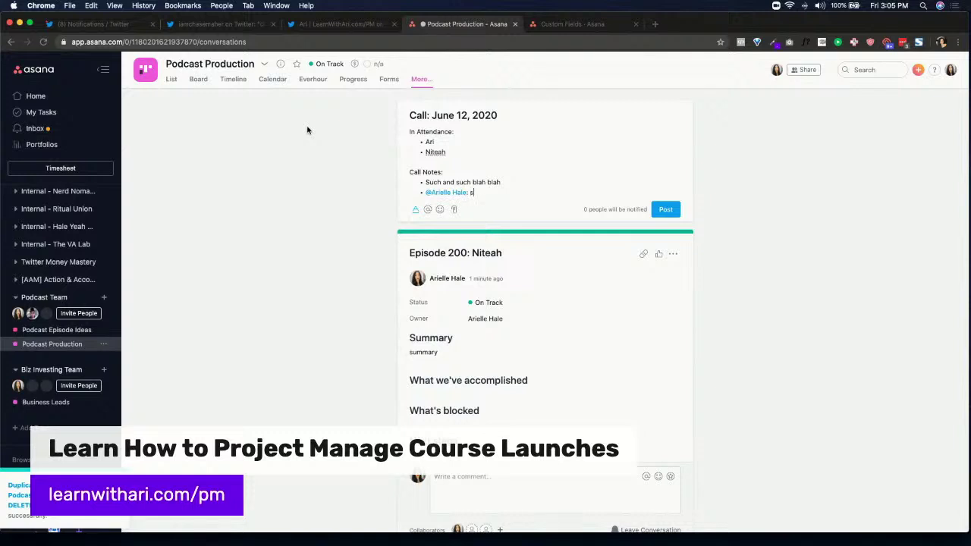
pyautogui.write('new project for p')
pyautogui.write('odcast due ')
pyautogui.write('due ')
pyautogui.write('6/16)')
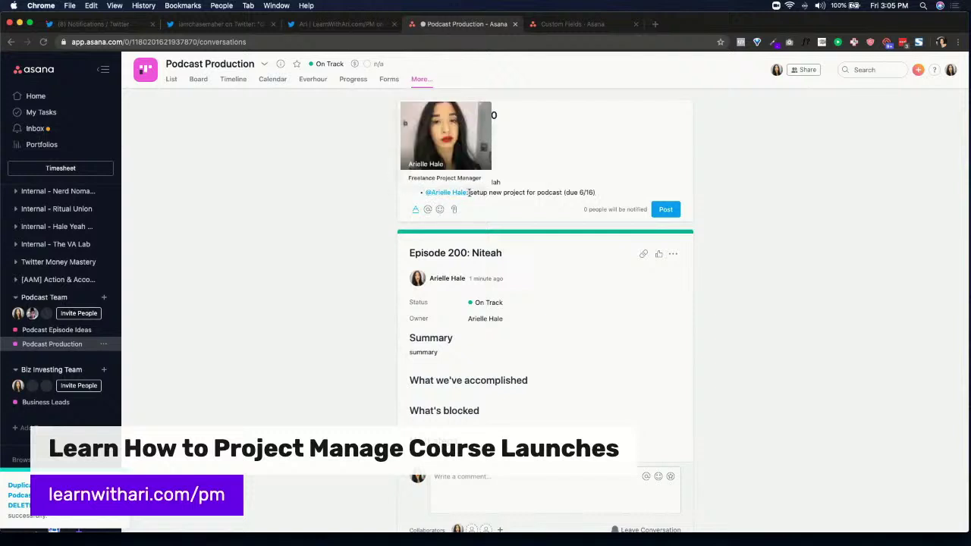
pyautogui.click(667, 211)
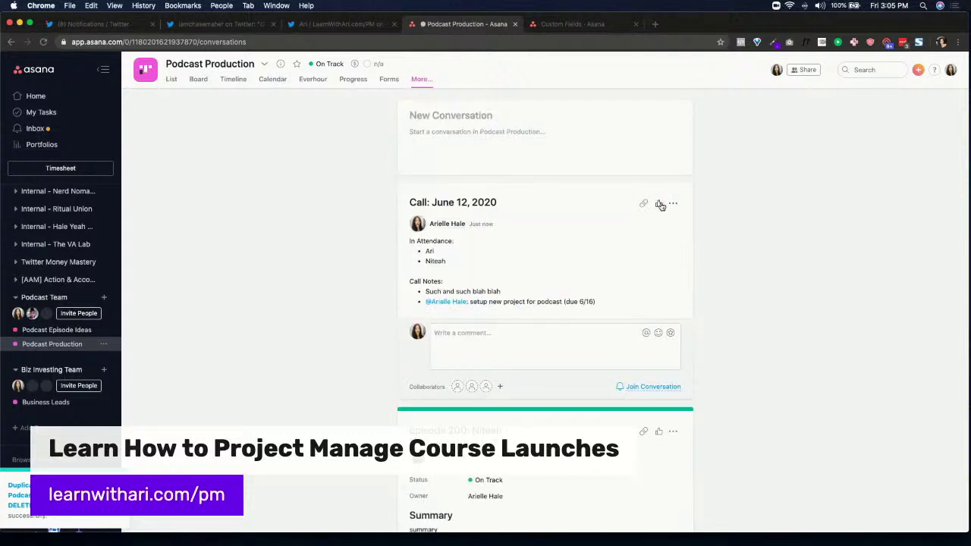
# Open the Board view in a new tab and pull it into its own window
pyautogui.rightClick(196, 81)
pyautogui.click(227, 86)
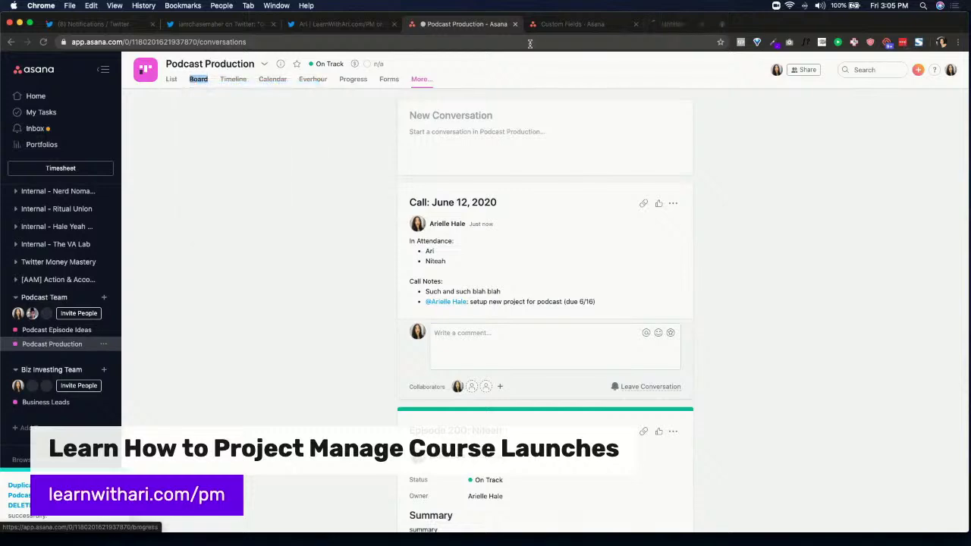
pyautogui.moveTo(690, 26); pyautogui.dragTo(694, 101)
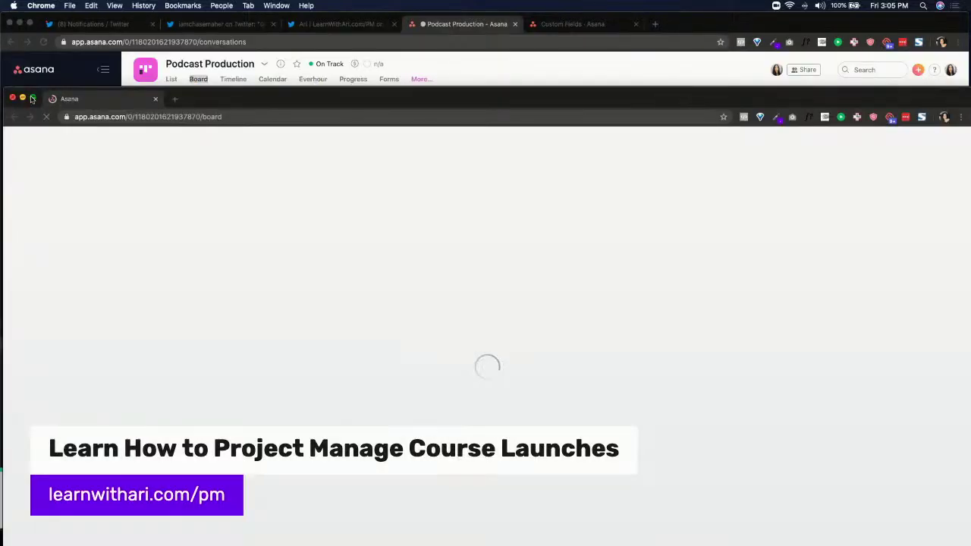
# Tile the board window on the right half and the conversation window on the left
pyautogui.moveTo(32, 99)
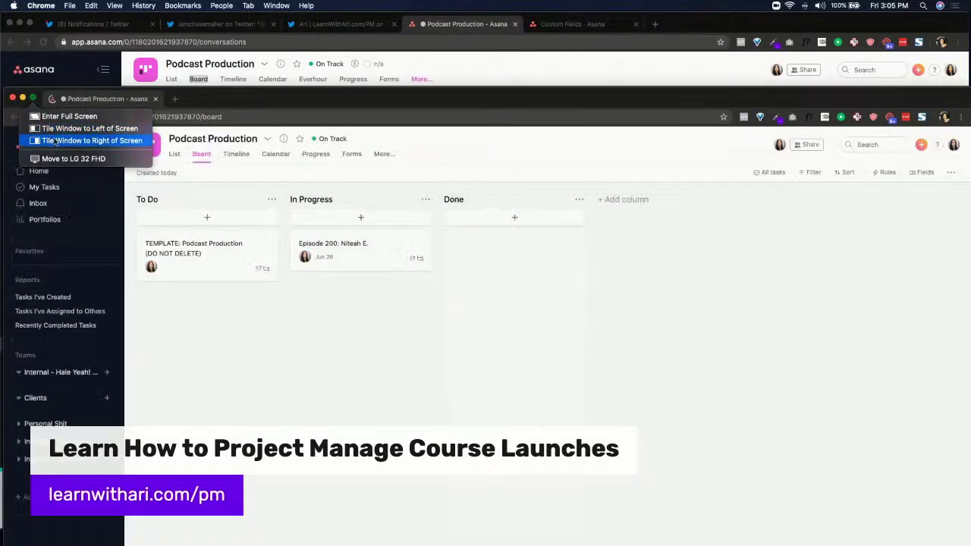
pyautogui.click(53, 141)
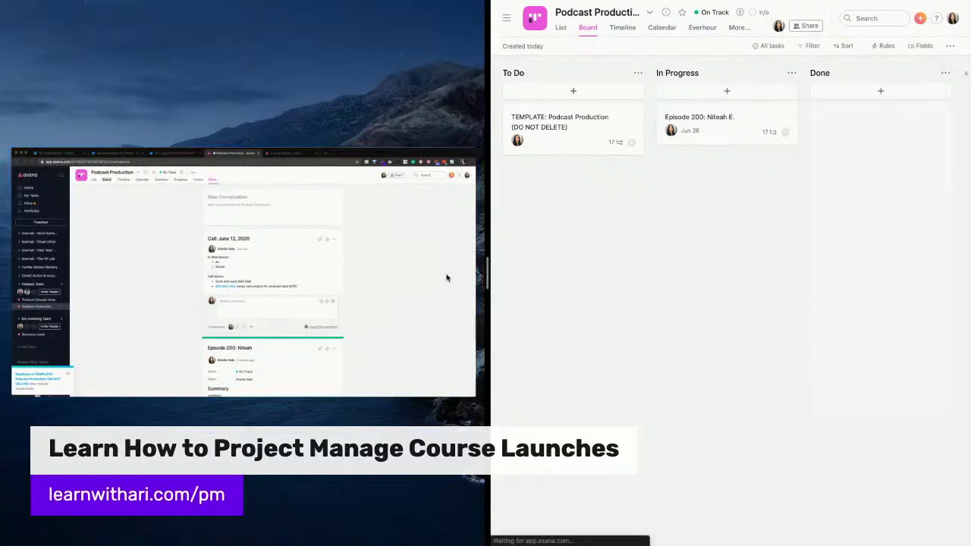
pyautogui.click(446, 275)
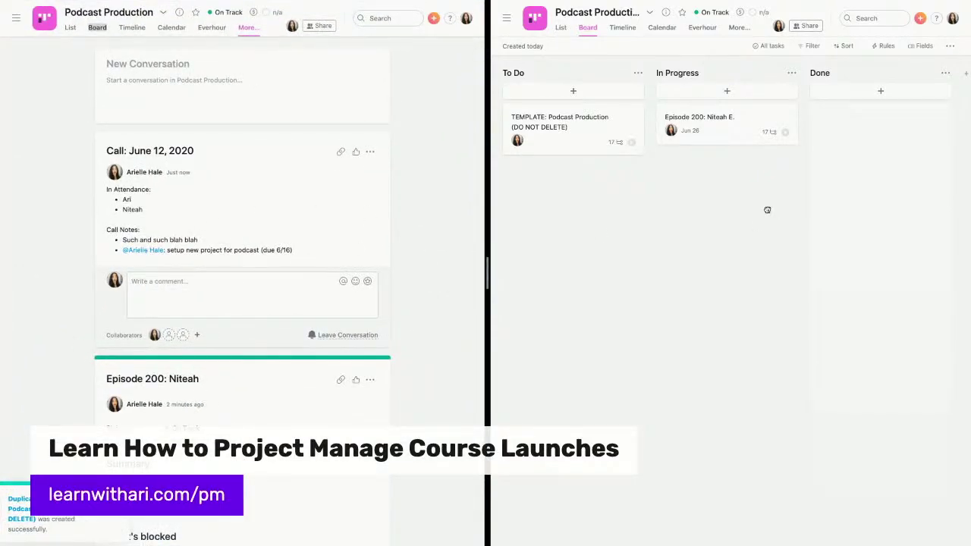
# Add a 'Setup new project for podcast' task to the To Do column
pyautogui.hscroll(1, 766, 211)
pyautogui.click(590, 91)
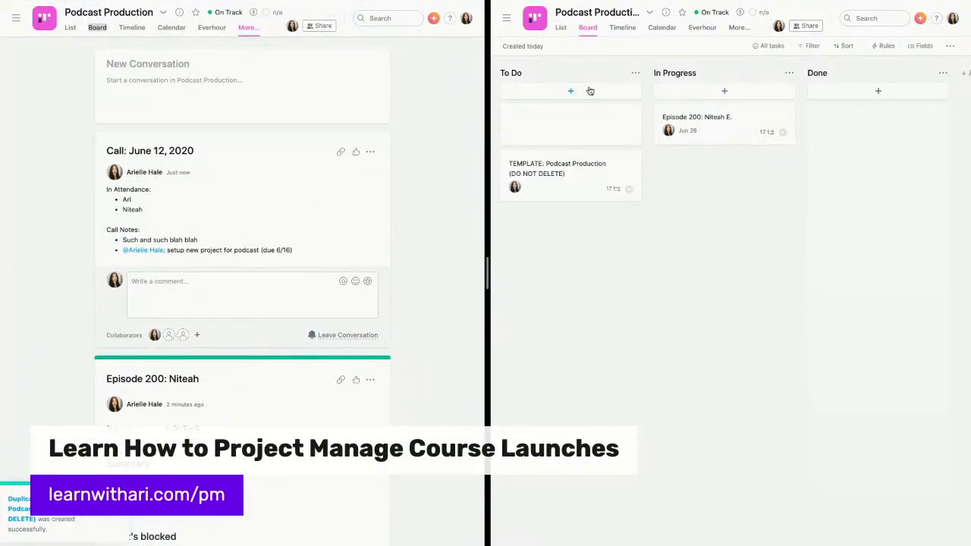
pyautogui.write('Setup new project for podcast')
pyautogui.press('Return')
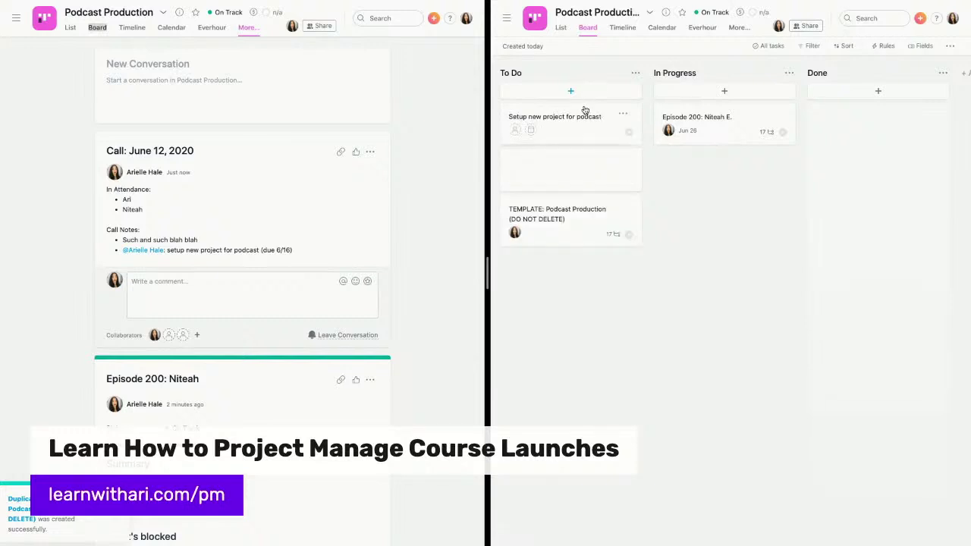
# Describe the task: 'Review podcast team call, 44:10 min mark' plus whom to contact for details
pyautogui.click(555, 117)
pyautogui.click(654, 189)
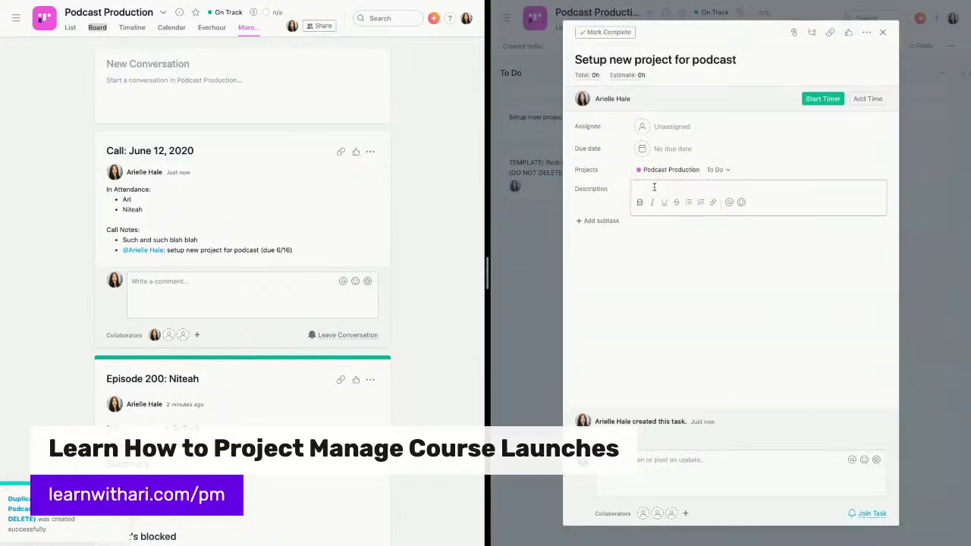
pyautogui.write('Review podcast team call')
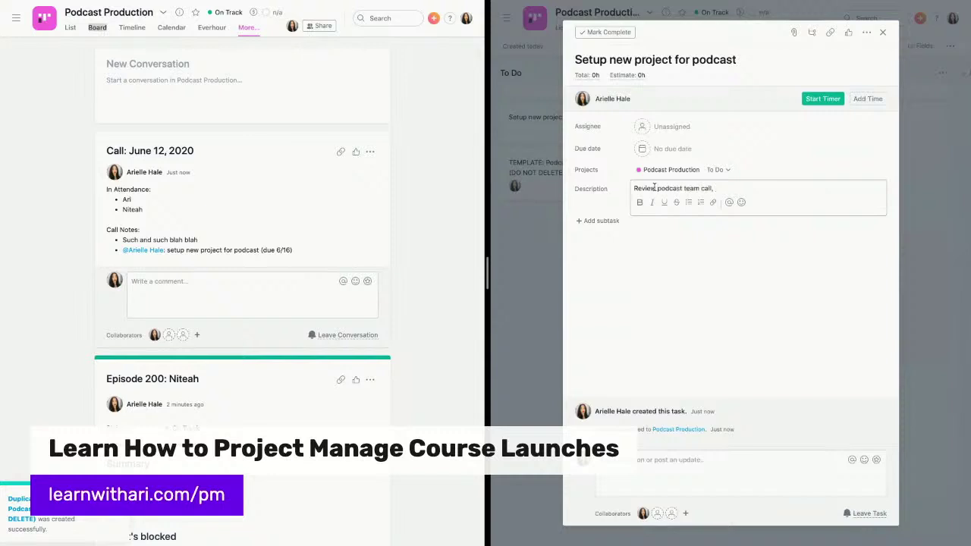
pyautogui.write(', 44:10 min mark')
pyautogui.press('Return')
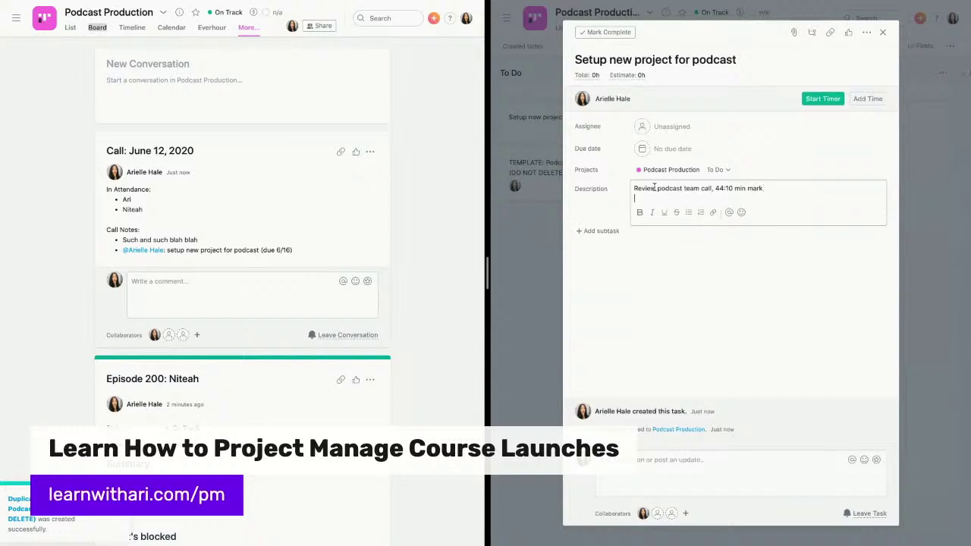
pyautogui.write('Contact Ari for details about this')
pyautogui.press('Return')
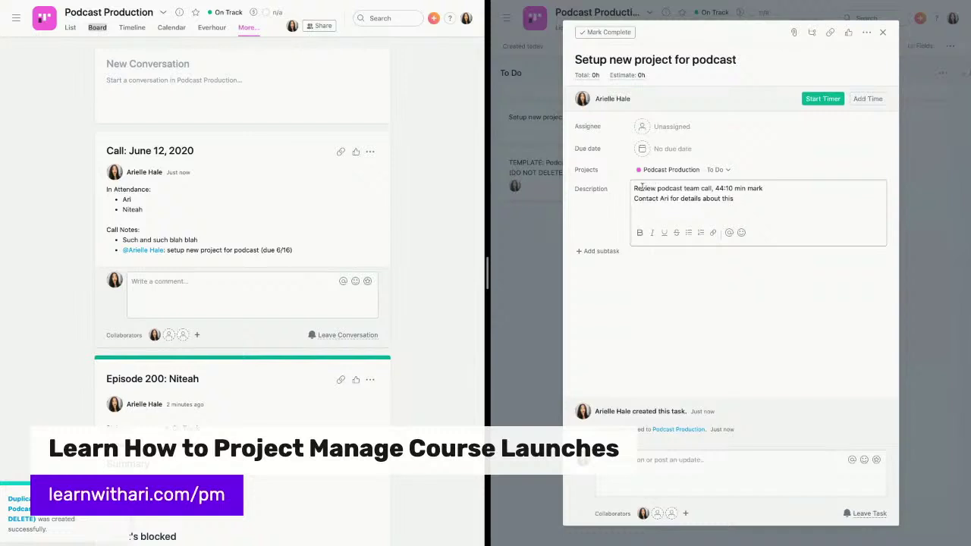
pyautogui.click(645, 127)
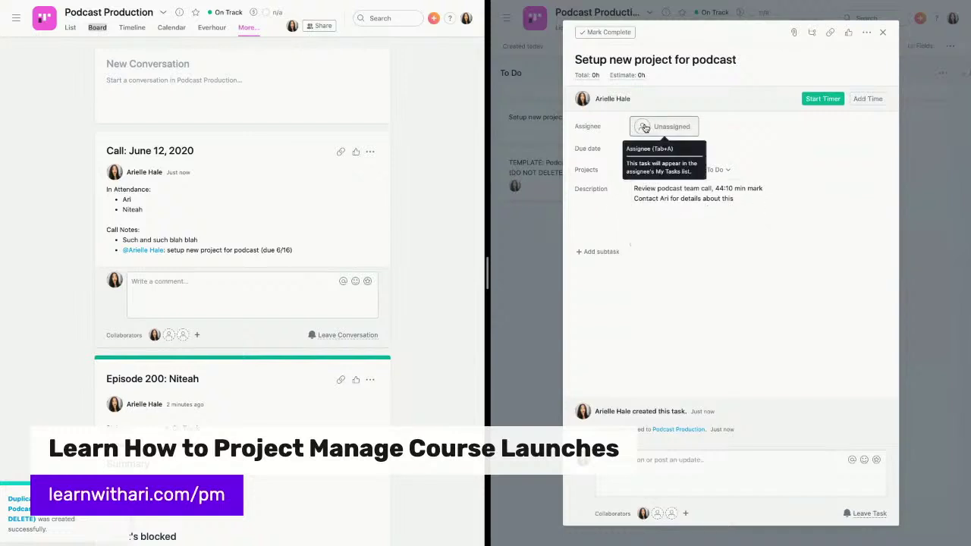
# Assign the task to the suggested person, make it due June 30, and leave side-by-side view
pyautogui.click(646, 128)
pyautogui.click(661, 147)
pyautogui.click(663, 150)
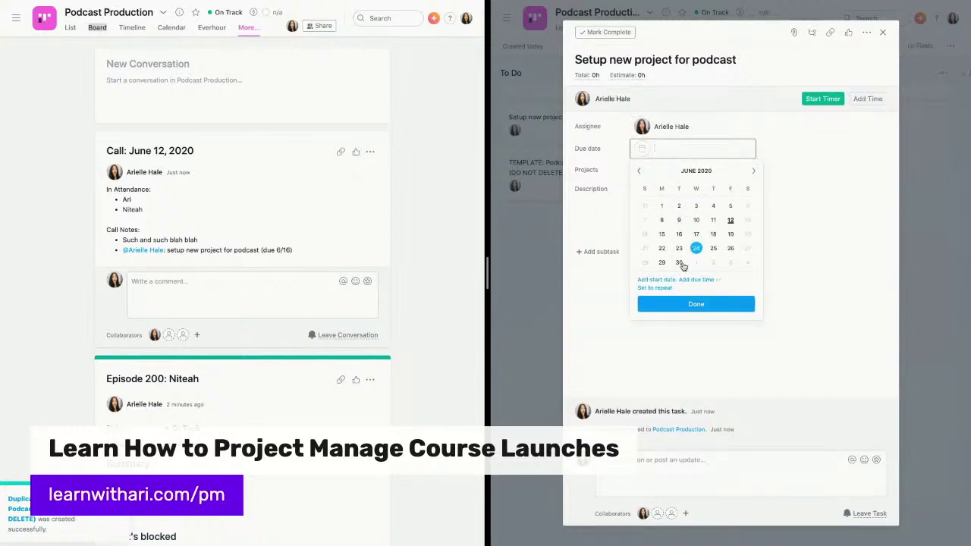
pyautogui.click(679, 263)
pyautogui.click(530, 251)
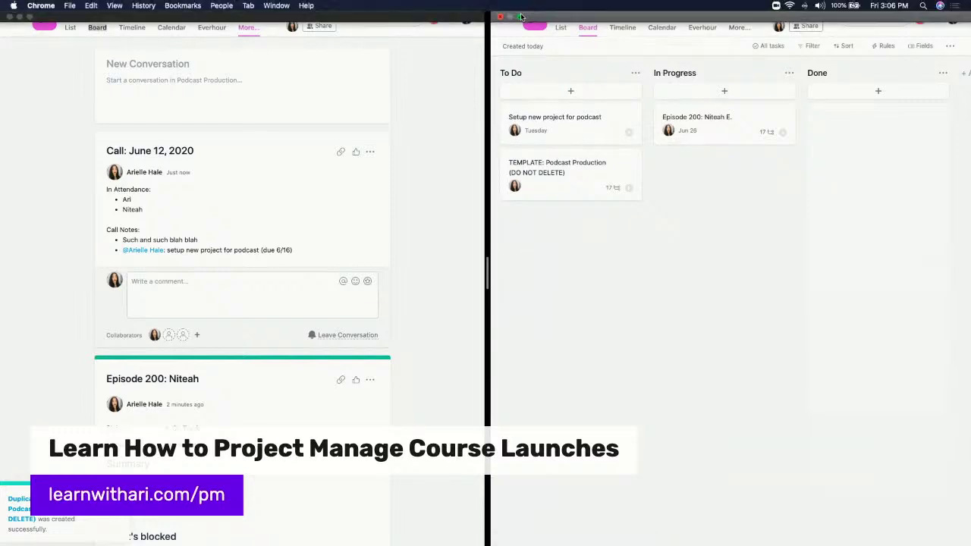
pyautogui.click(521, 18)
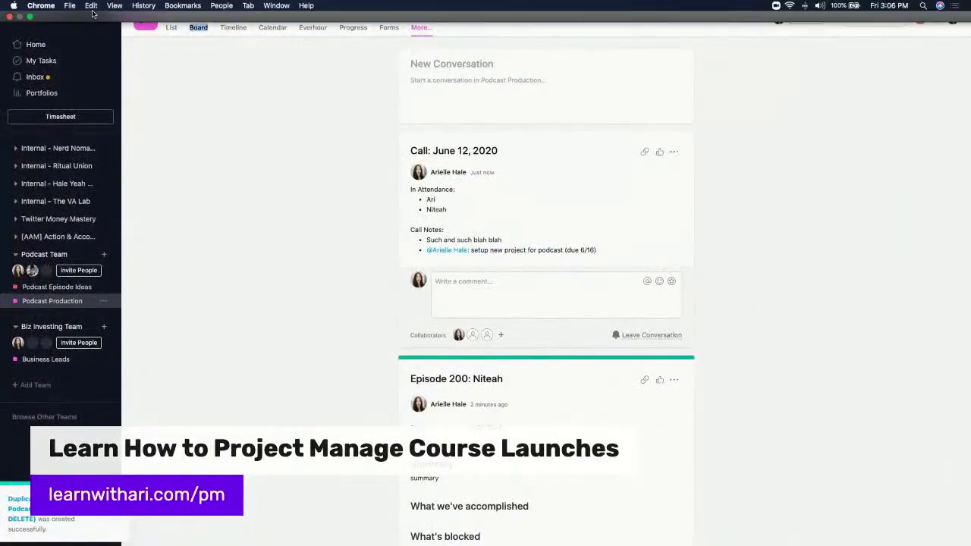
# Restore the browser to a normal window and open the Podcast Episode Ideas project
pyautogui.click(31, 18)
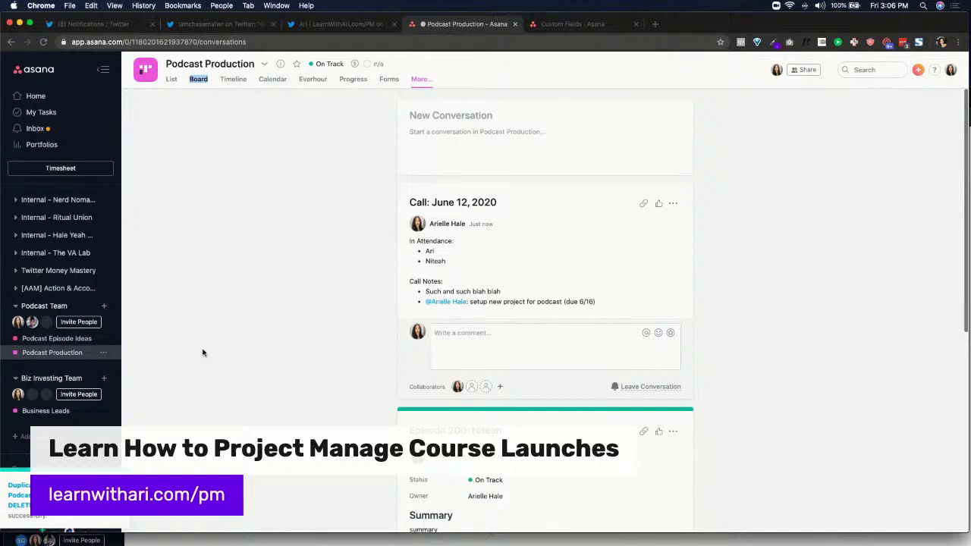
pyautogui.scroll(-1, 201, 351)
pyautogui.click(80, 340)
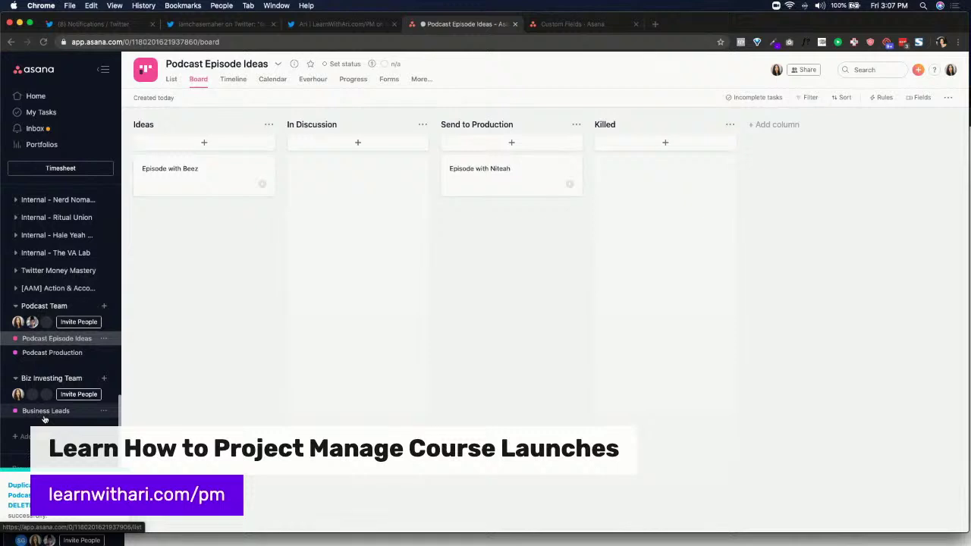
# Go from My Tasks down to the Podcast Team section and open the Podcast Episode Ideas board
pyautogui.click(36, 112)
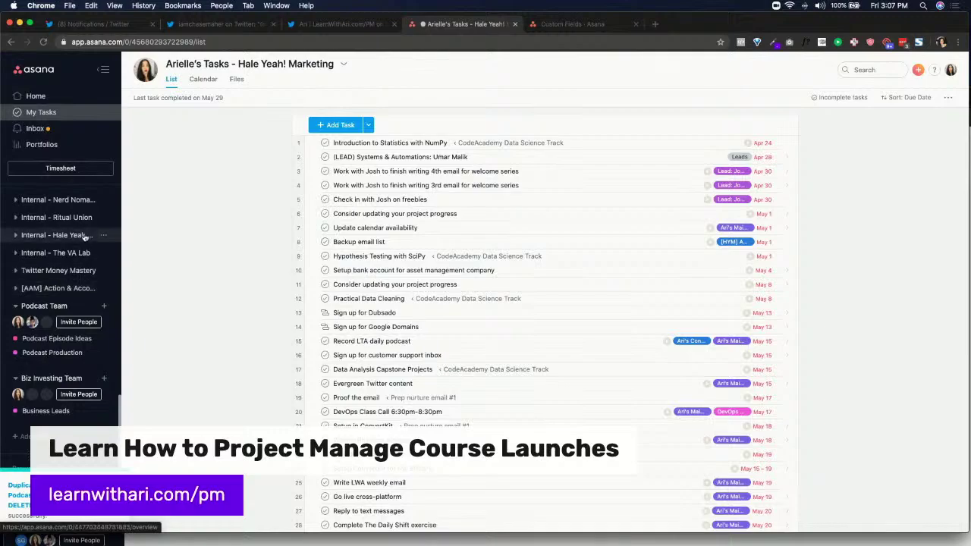
pyautogui.scroll(-20, 430, 283)
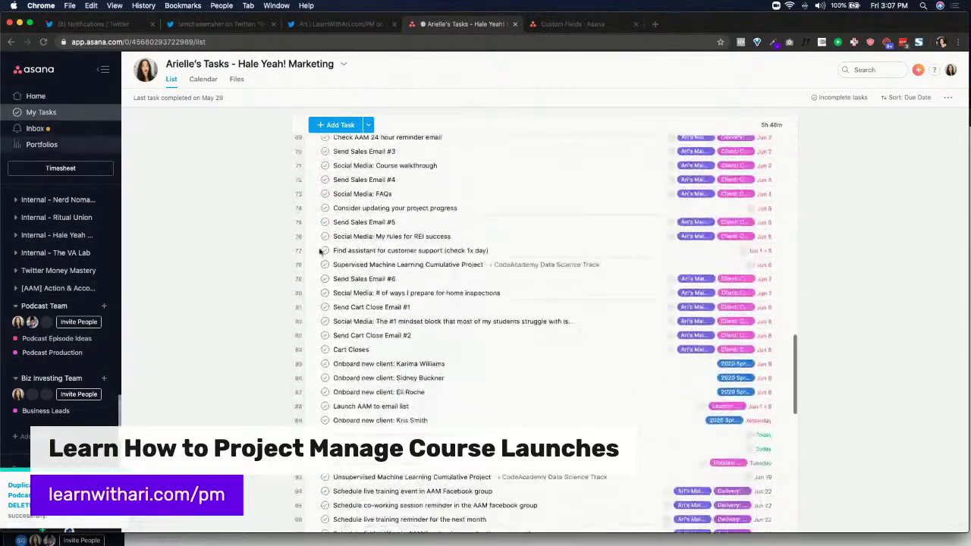
pyautogui.scroll(5, 71, 252)
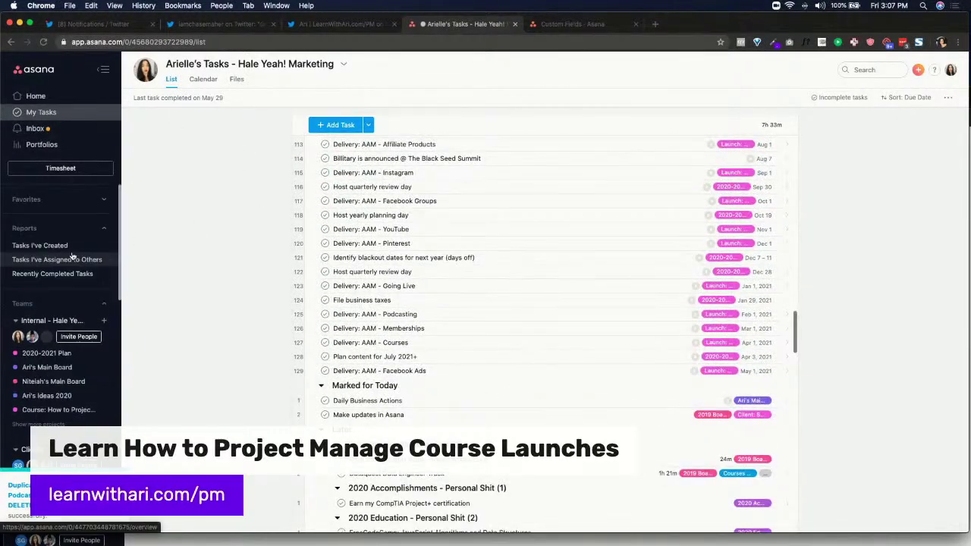
pyautogui.scroll(-3, 57, 354)
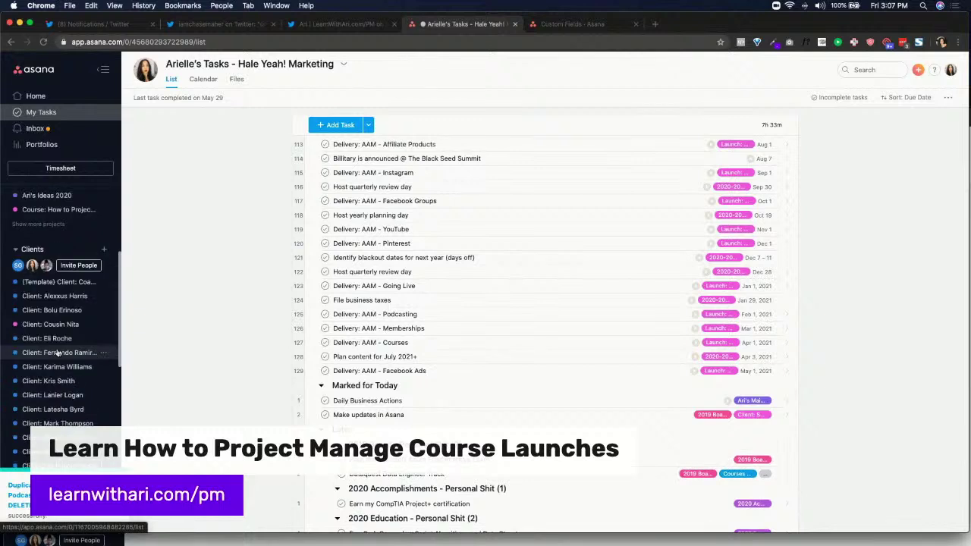
pyautogui.scroll(-8, 58, 354)
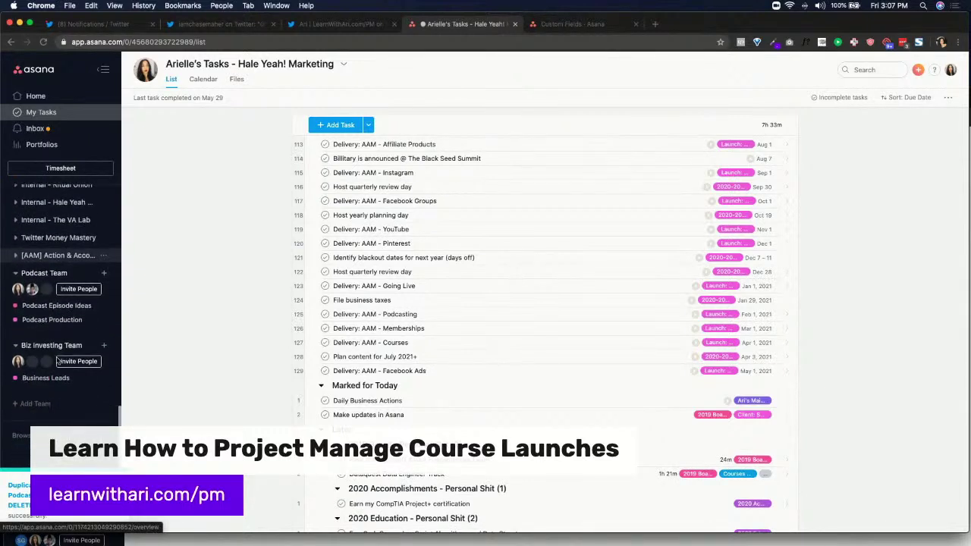
pyautogui.click(56, 278)
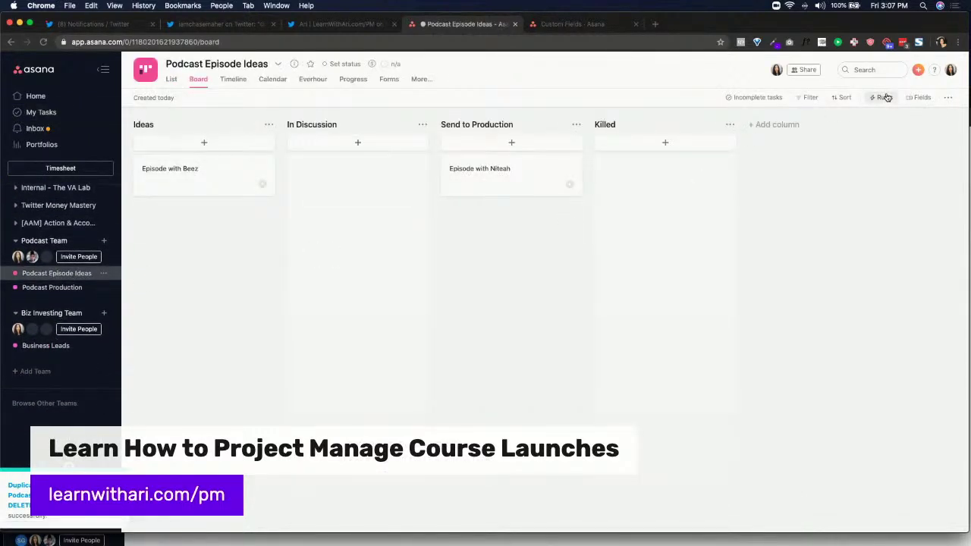
# Start a custom rule with a Task assigned trigger, choosing a teammate as the assignee
pyautogui.click(885, 98)
pyautogui.click(834, 261)
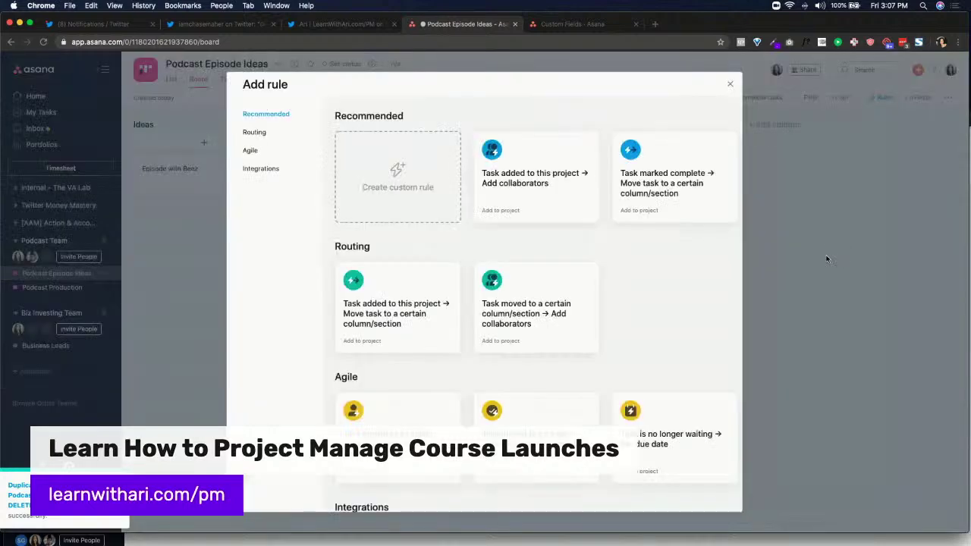
pyautogui.click(396, 176)
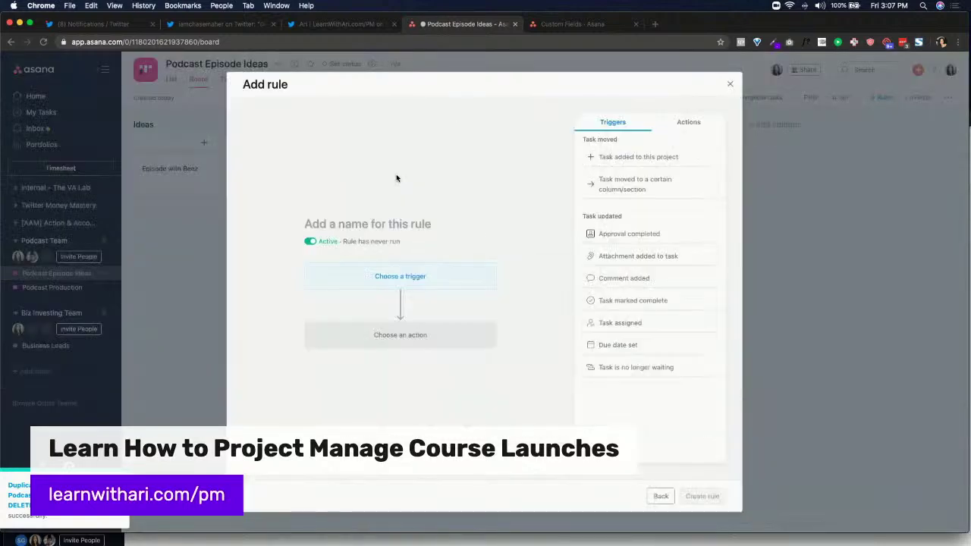
pyautogui.click(645, 323)
pyautogui.click(369, 289)
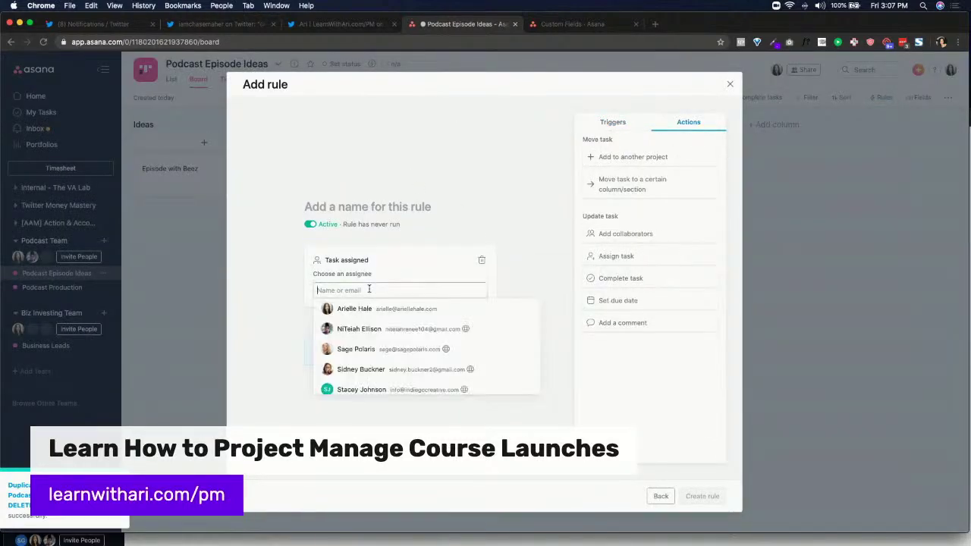
pyautogui.write('Ari')
pyautogui.press('Return')
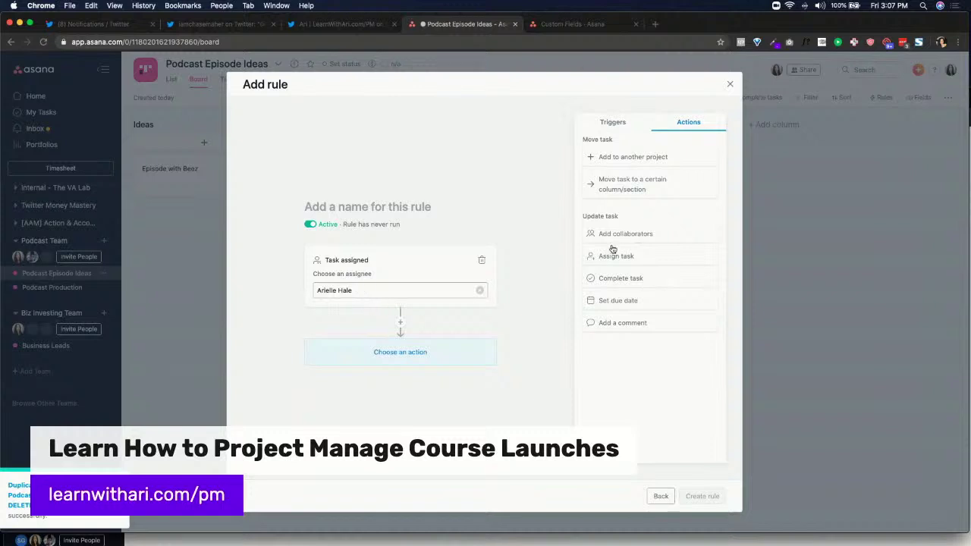
# Add an 'Add to another project' action targeting the teammate's Main Board and its to-do column
pyautogui.click(650, 156)
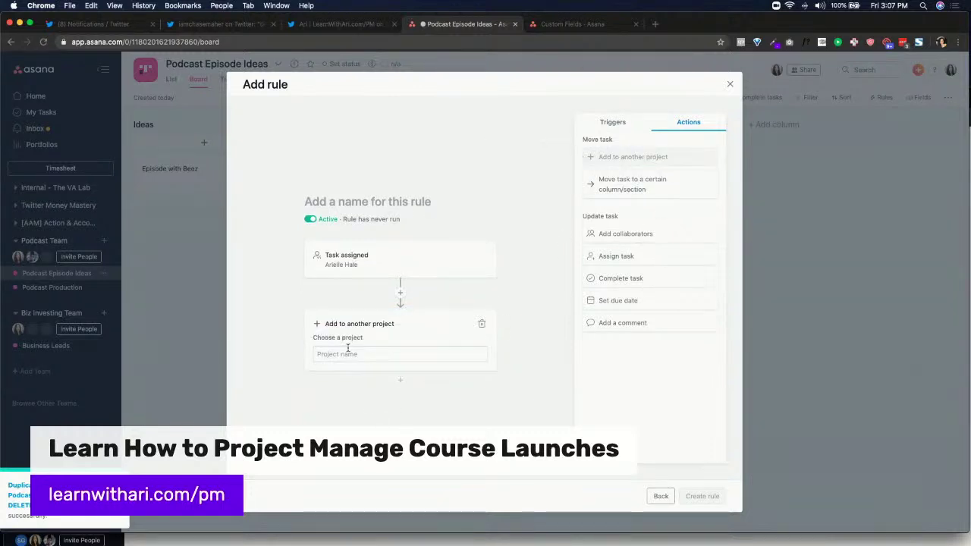
pyautogui.click(350, 349)
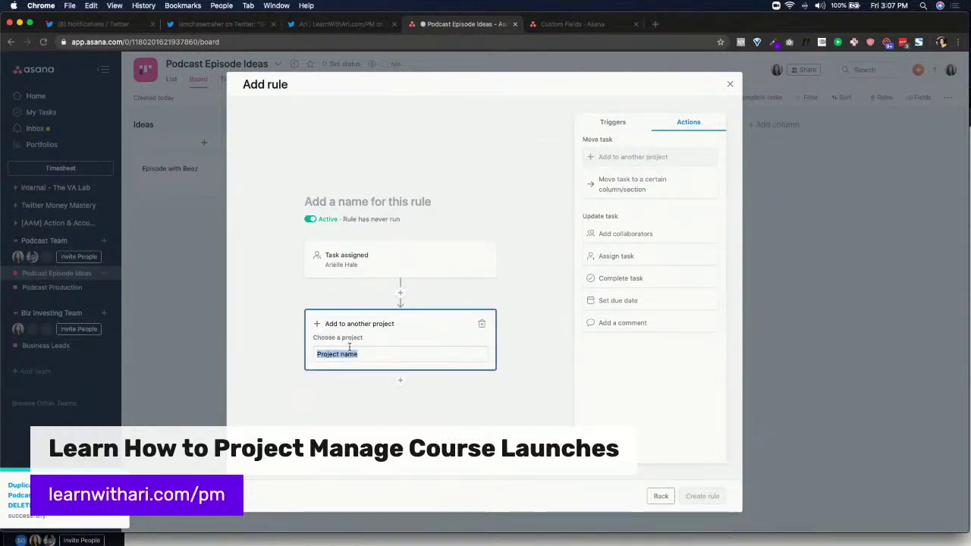
pyautogui.click(354, 371)
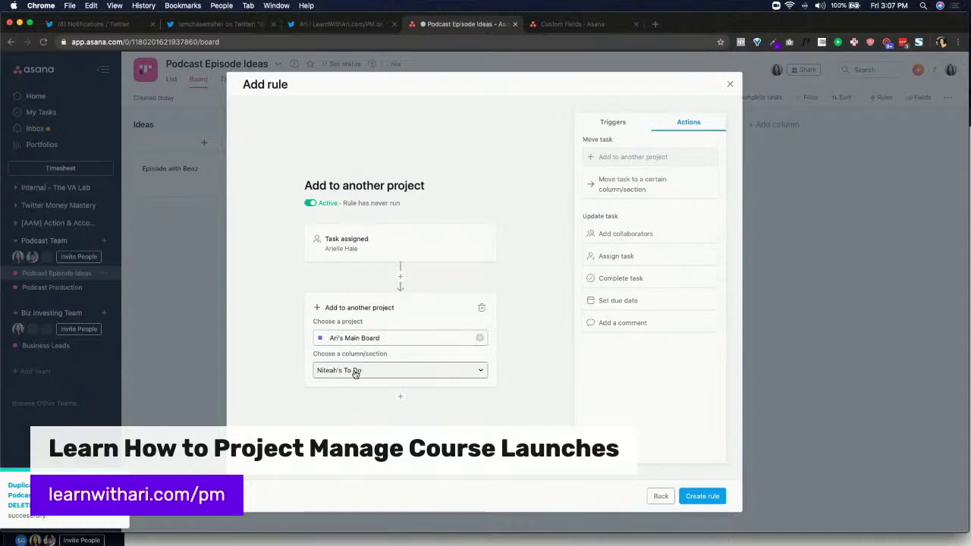
pyautogui.click(355, 373)
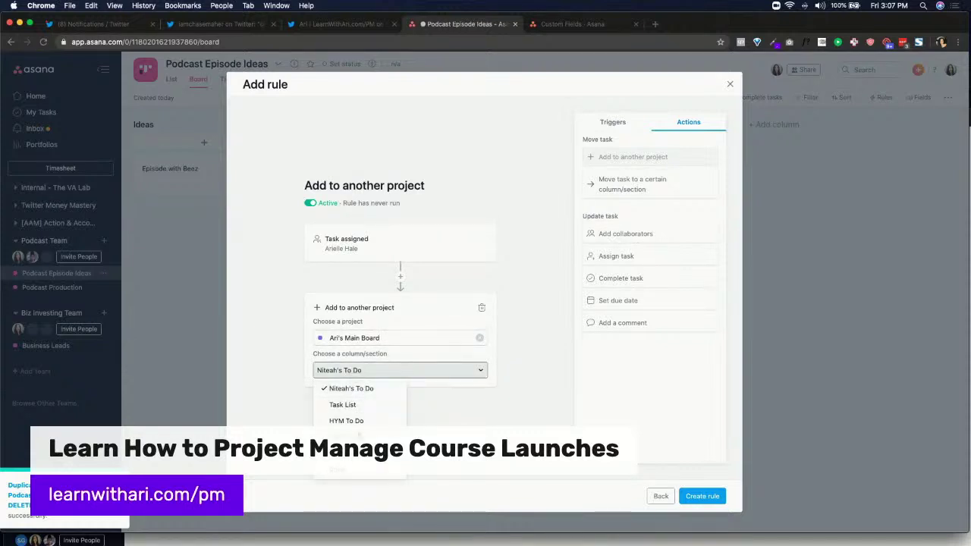
pyautogui.click(360, 436)
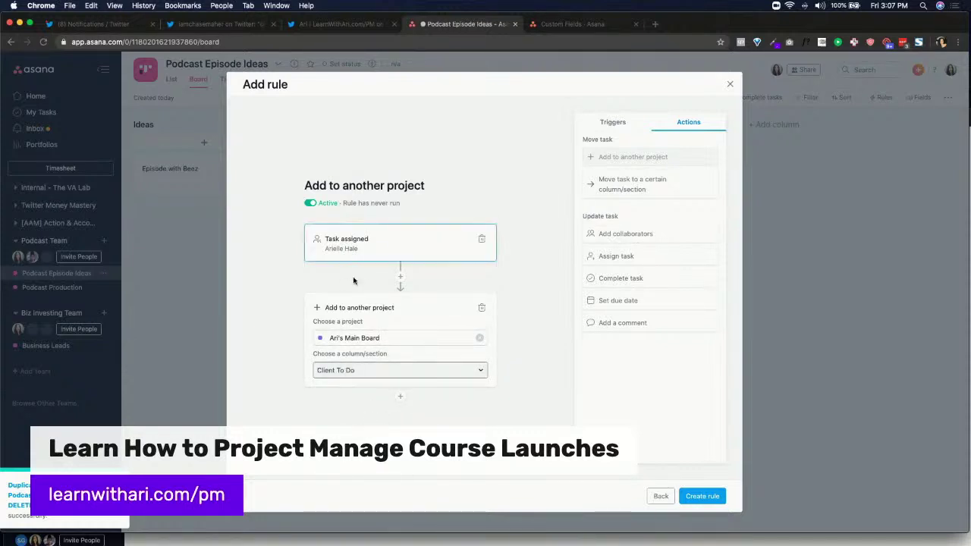
pyautogui.click(356, 331)
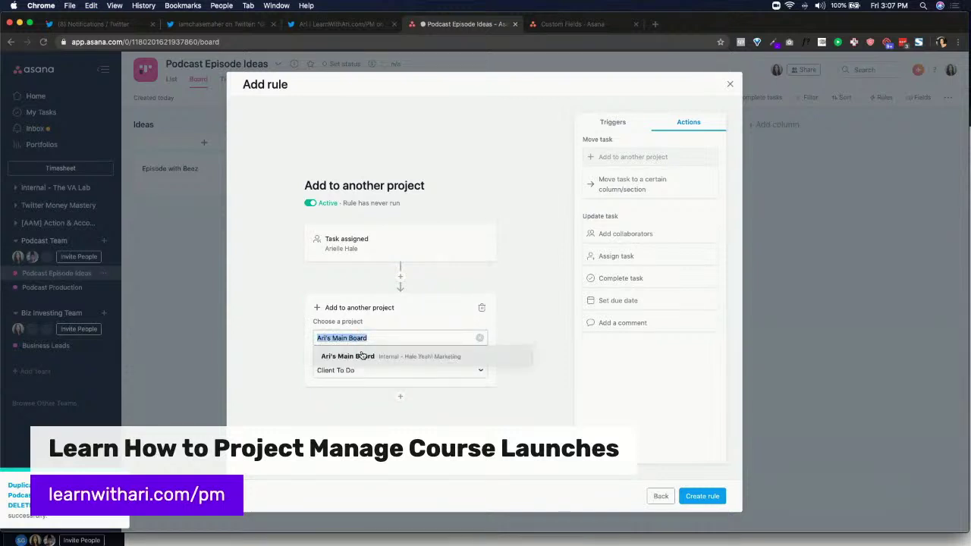
pyautogui.click(362, 356)
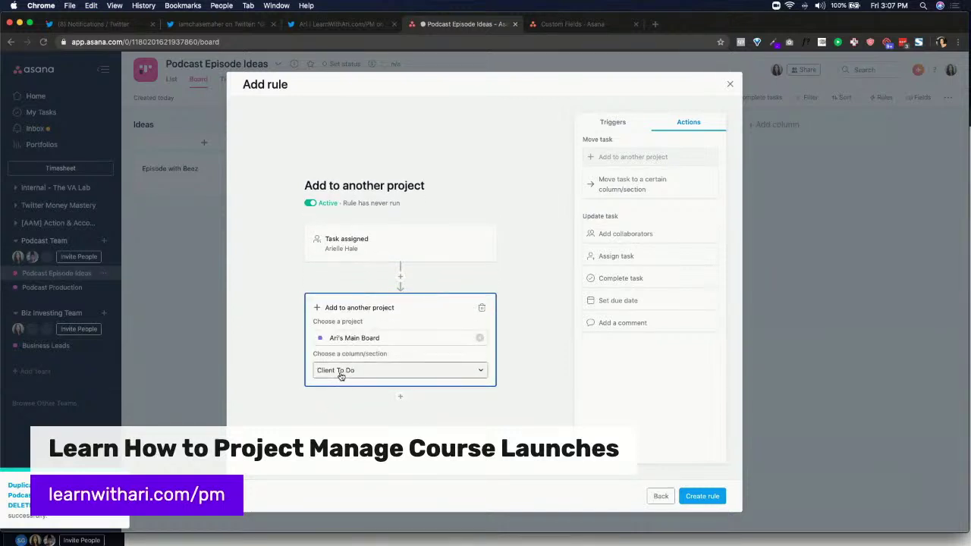
pyautogui.click(340, 376)
pyautogui.click(340, 385)
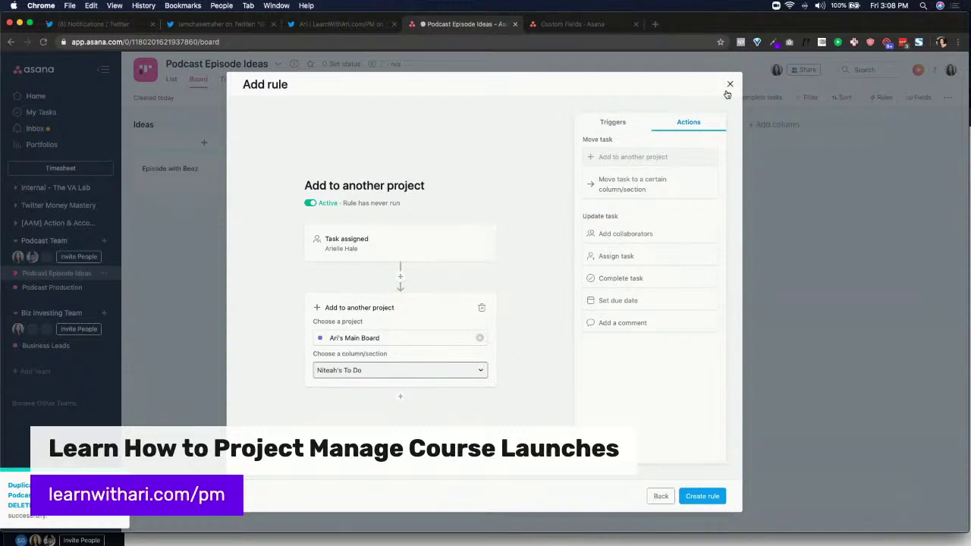
pyautogui.click(616, 122)
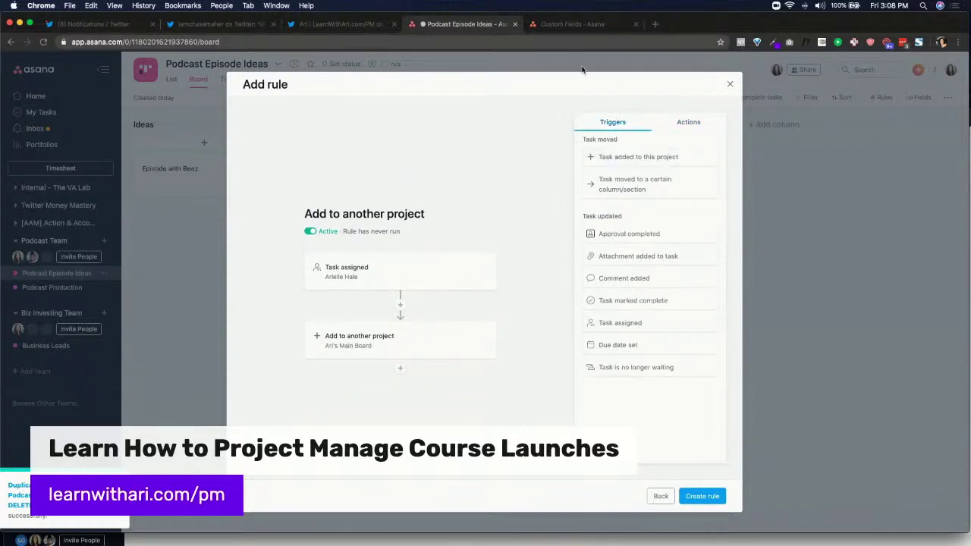
# Replace the trigger with Due date set to 'No due date' and delete the old action
pyautogui.click(621, 346)
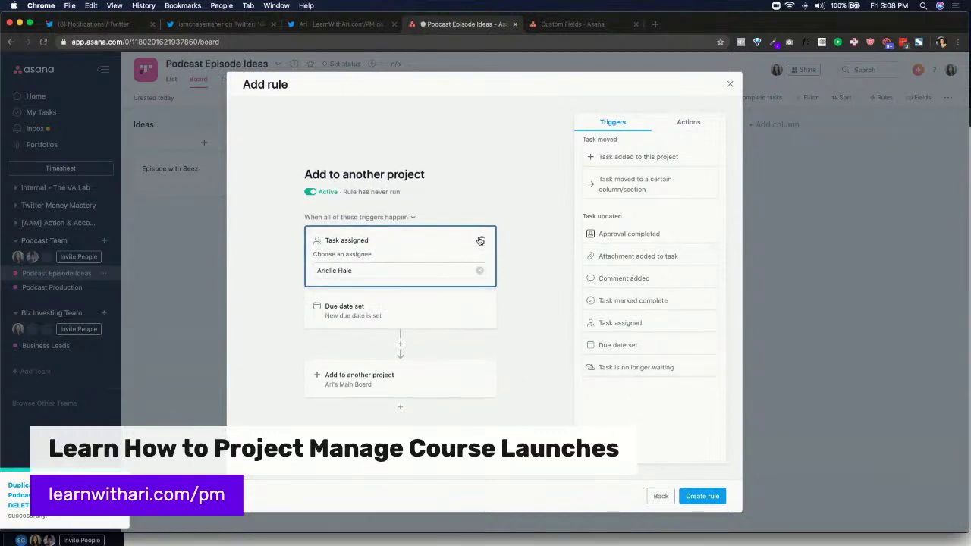
pyautogui.click(481, 246)
pyautogui.click(363, 282)
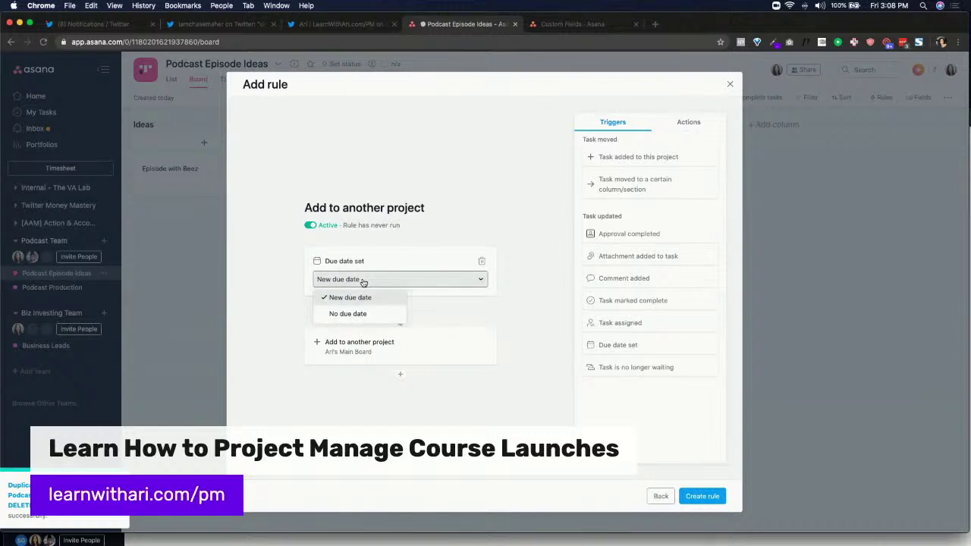
pyautogui.click(358, 313)
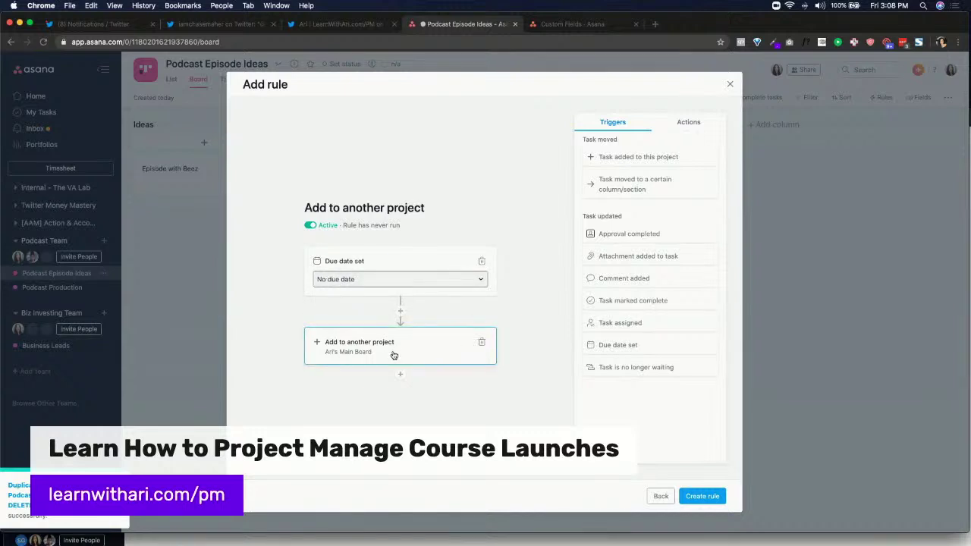
pyautogui.click(481, 342)
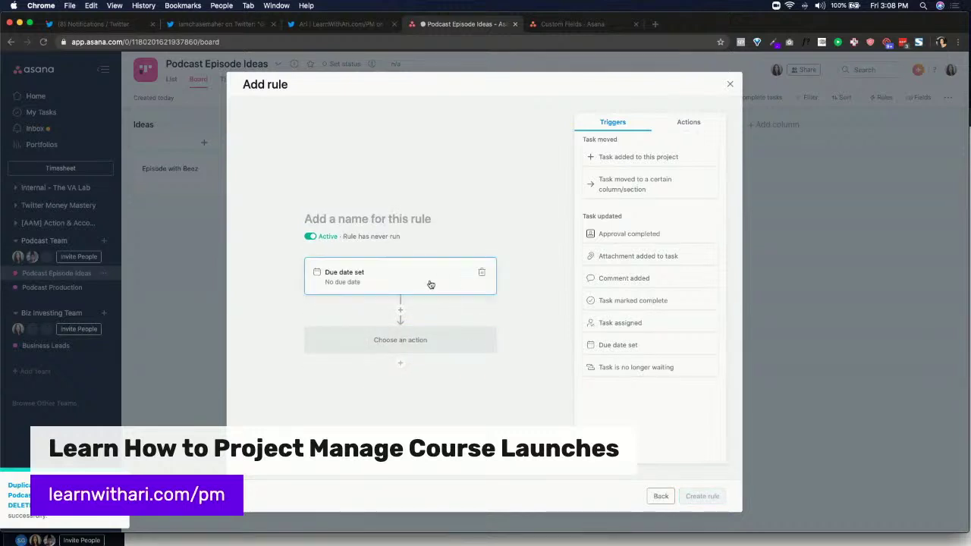
# Try a Move to column action (Ideas), then swap it for an Assign task action
pyautogui.click(687, 123)
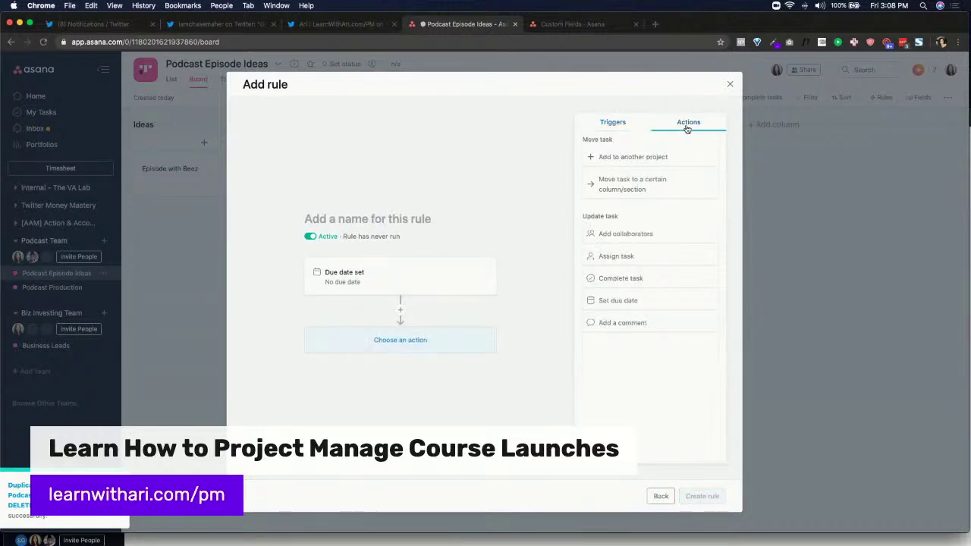
pyautogui.click(644, 190)
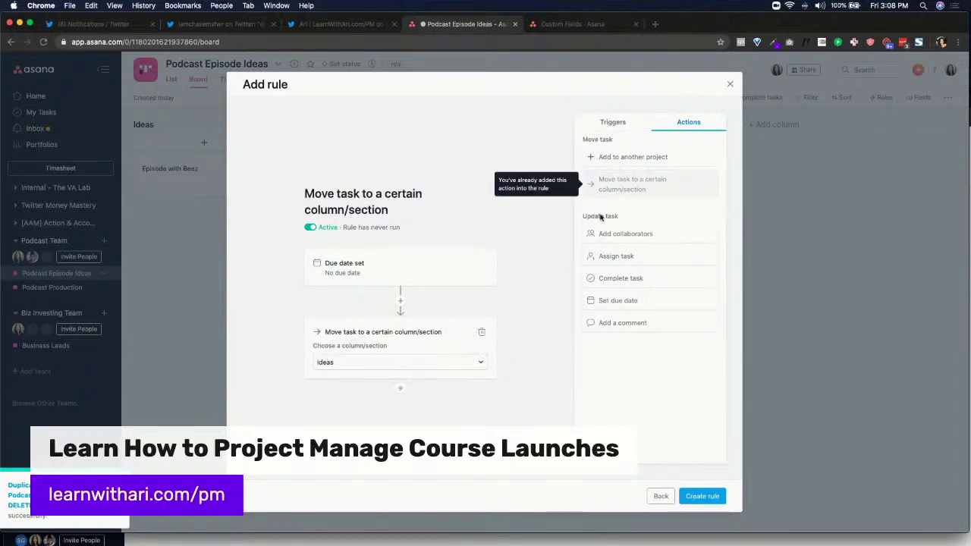
pyautogui.click(407, 368)
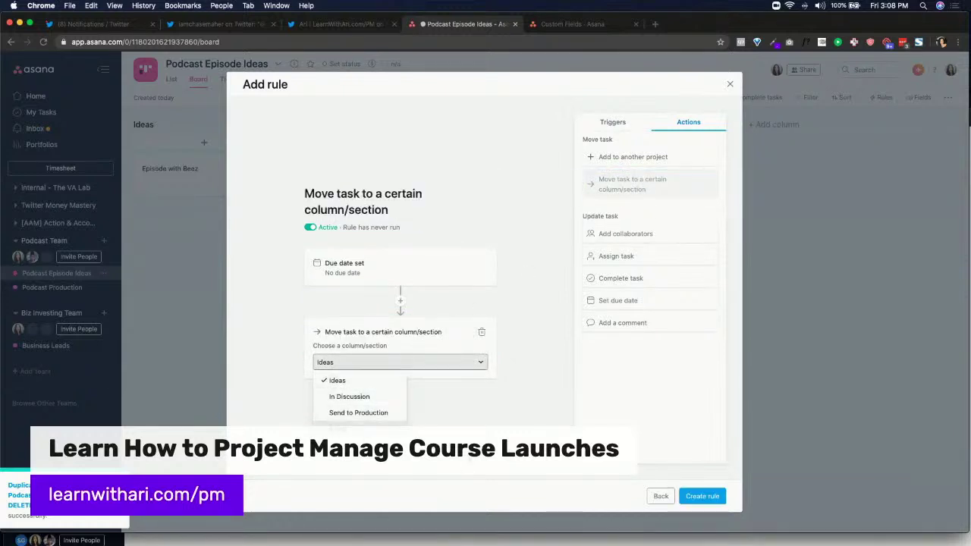
pyautogui.click(337, 380)
pyautogui.click(634, 256)
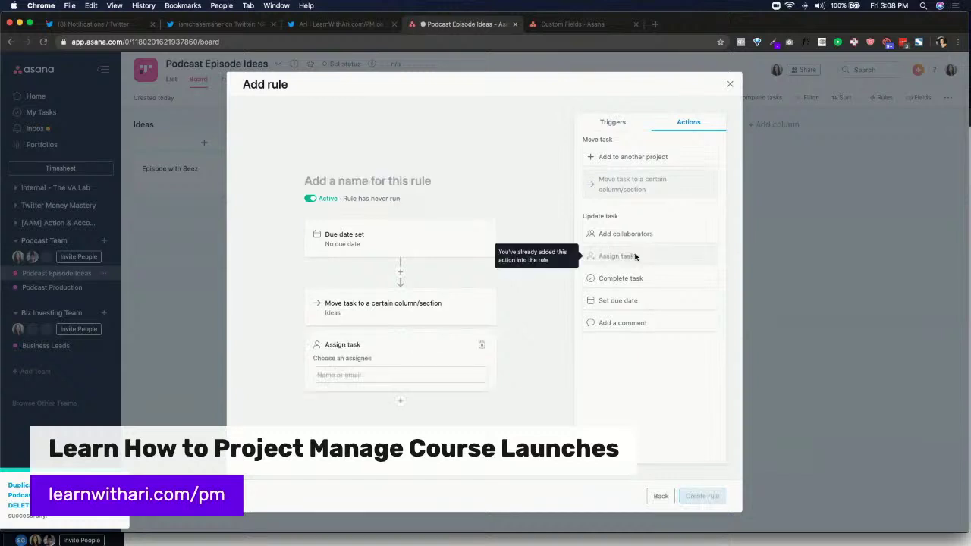
pyautogui.click(482, 304)
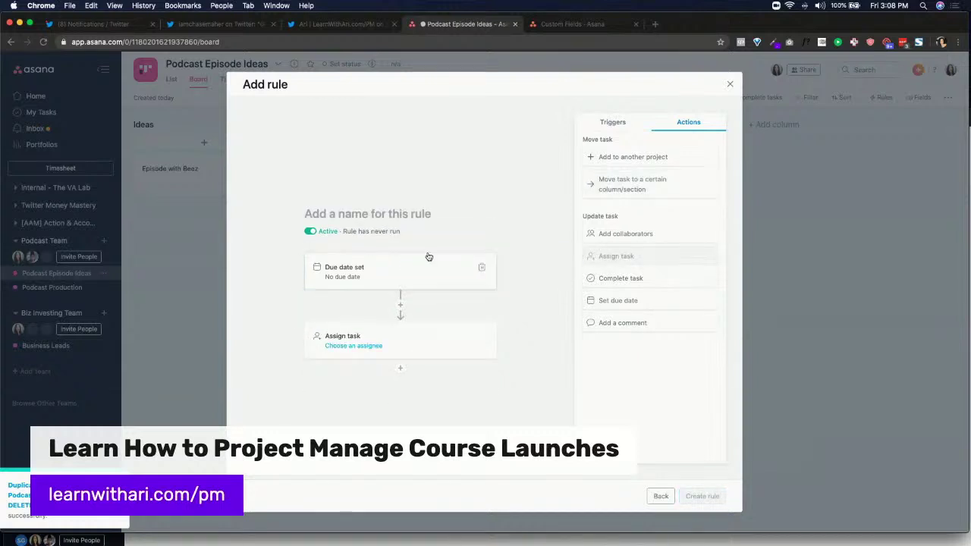
# Choose the teammate to assign the task to and create the rule
pyautogui.click(380, 352)
pyautogui.click(361, 369)
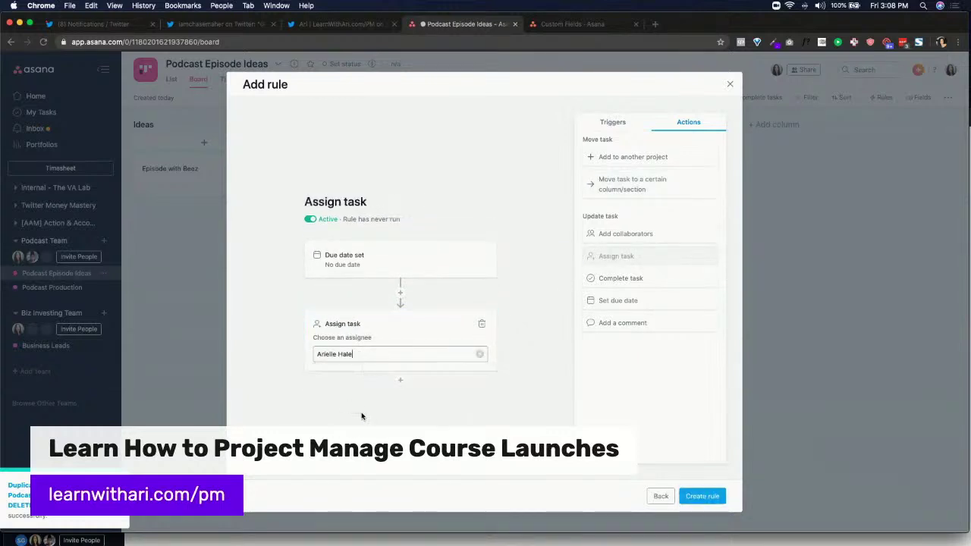
pyautogui.click(361, 415)
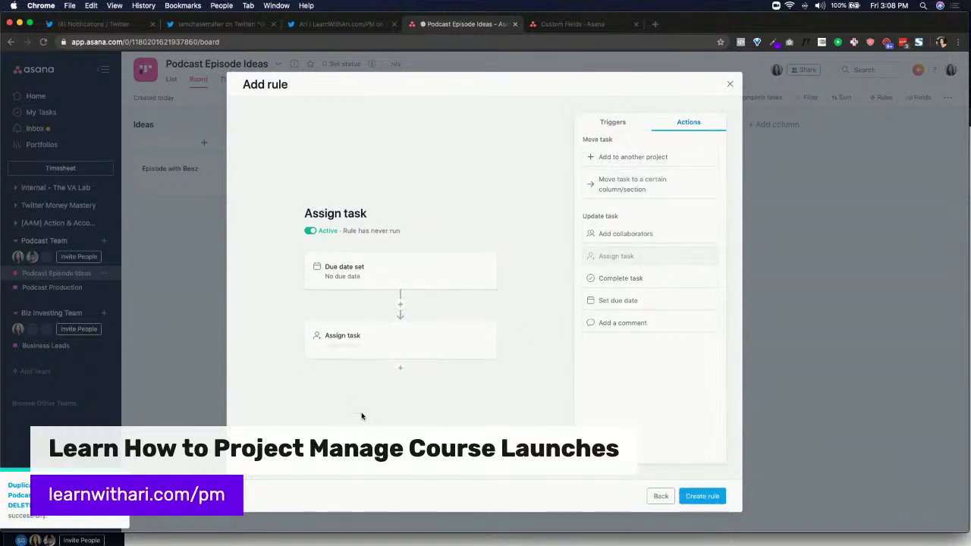
pyautogui.click(704, 496)
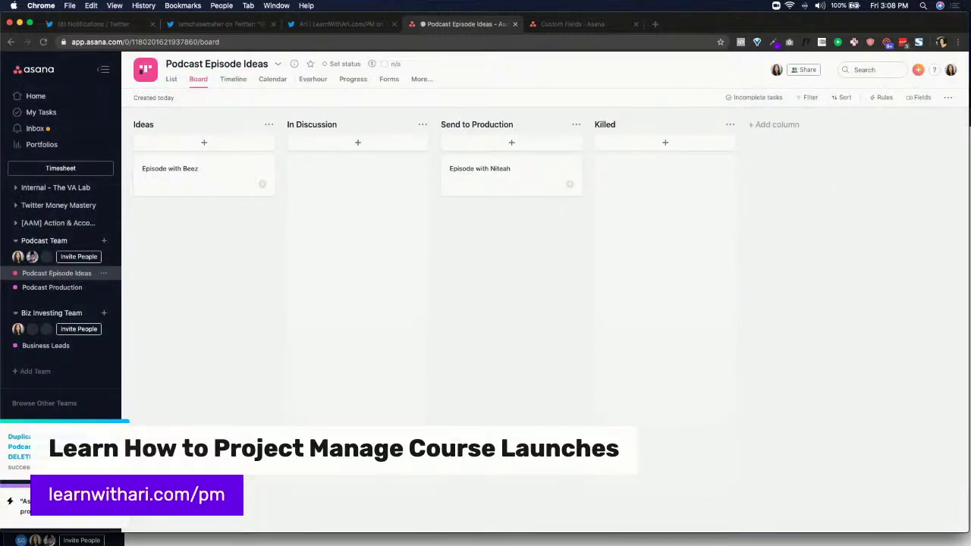